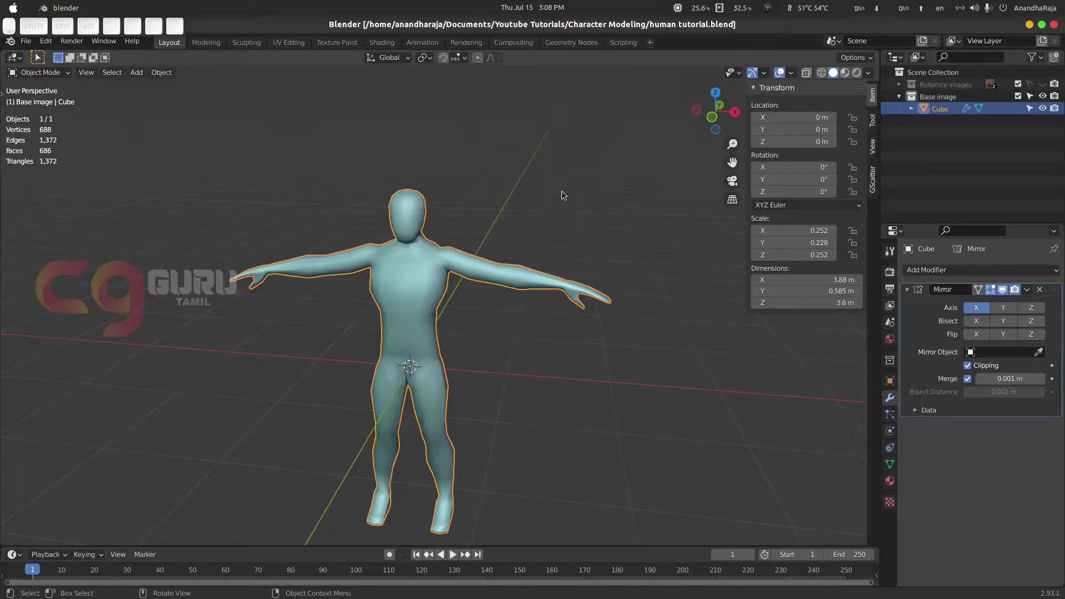
Switch to Google Chrome to look over the CgGuru Tamil YouTube channel's videos, and return to Blender.
key(alt+Tab)
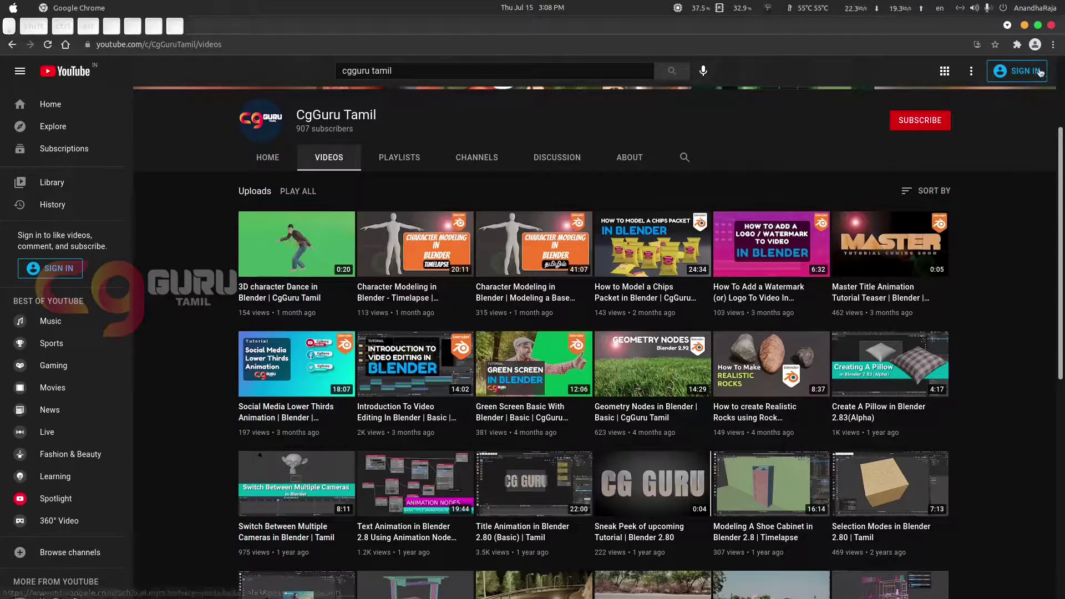
click(1051, 25)
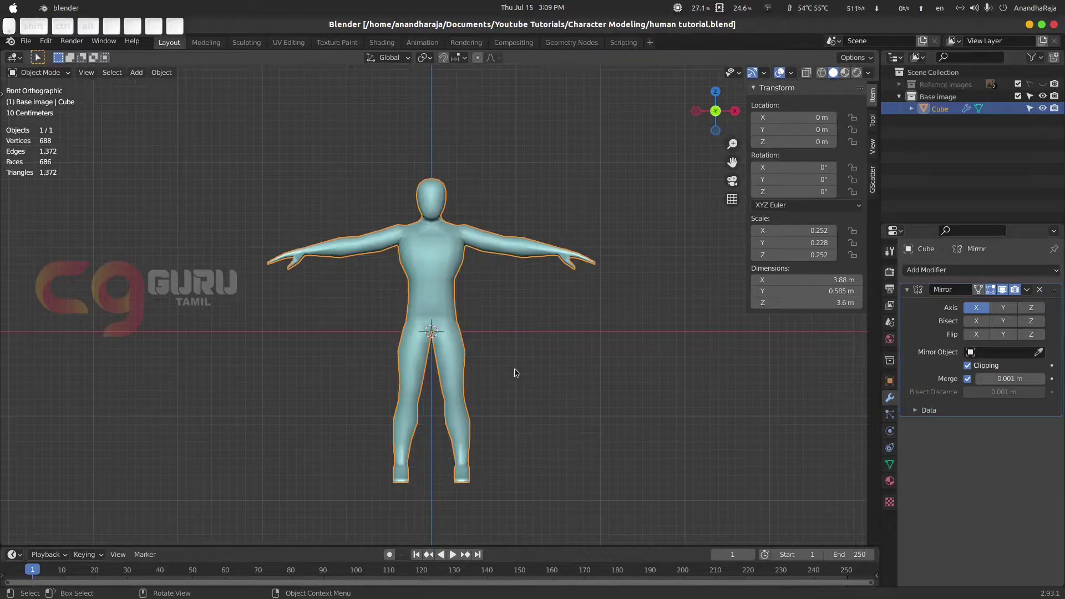
Add a single-bone armature at the origin and show the scene in wireframe shading.
key(shift+a)
mouse_move(479, 451)
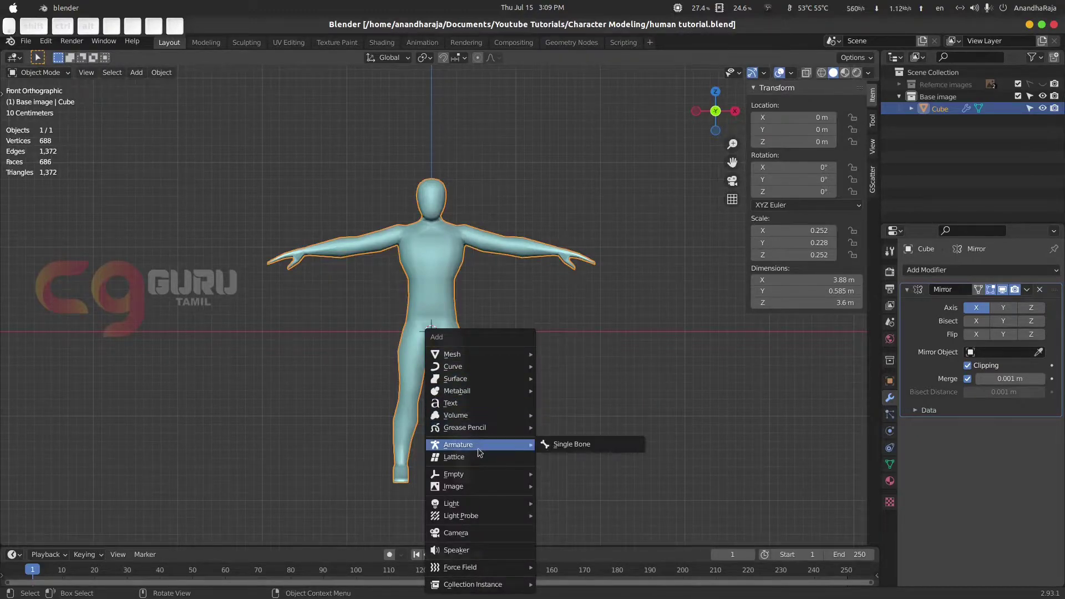
click(565, 444)
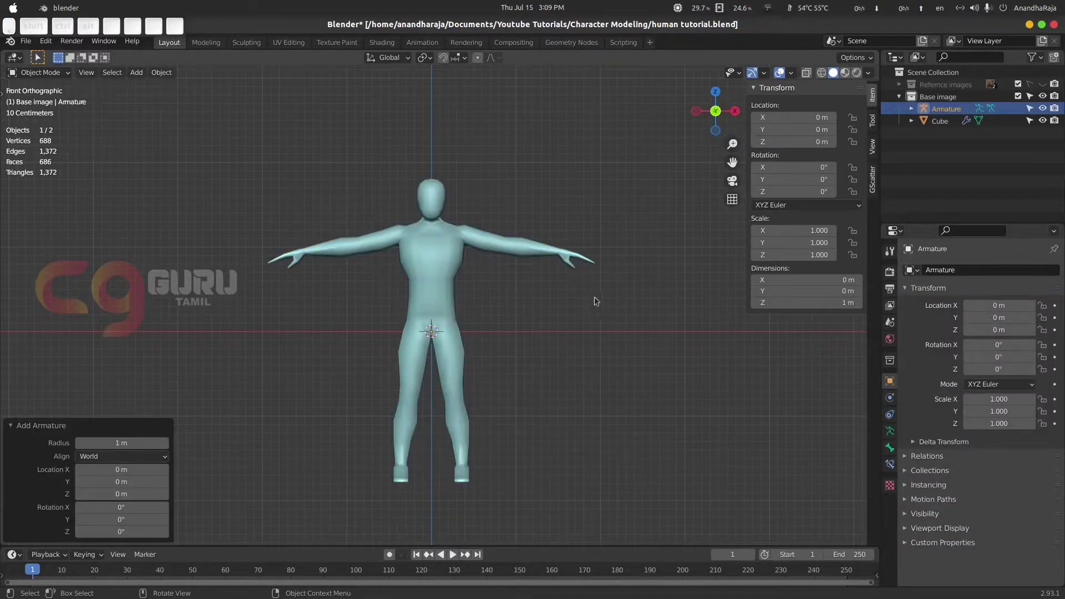
middle_drag(596, 294, 525, 311)
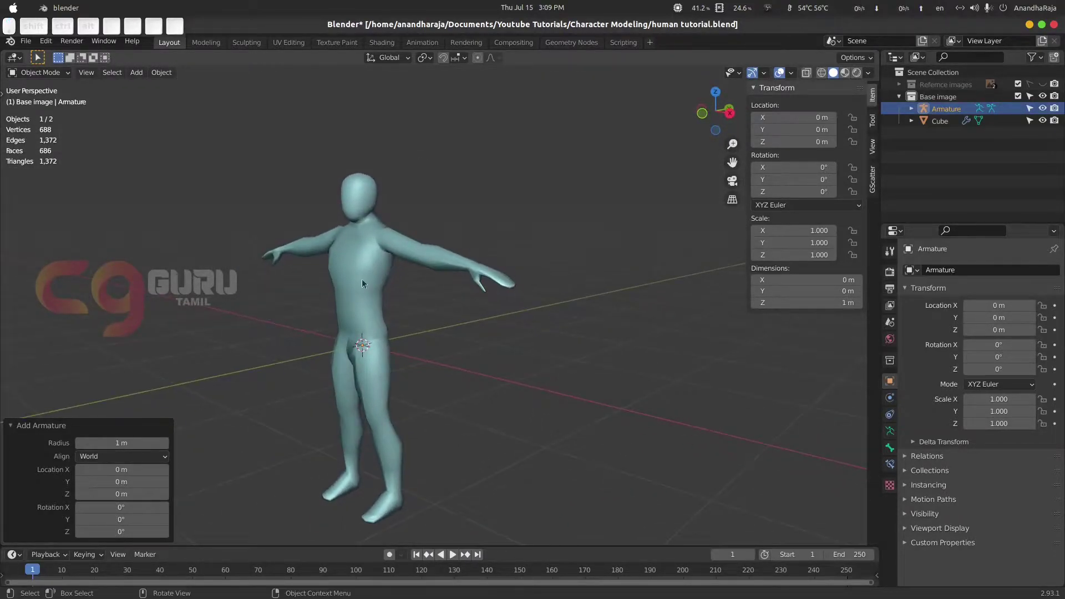
key(z)
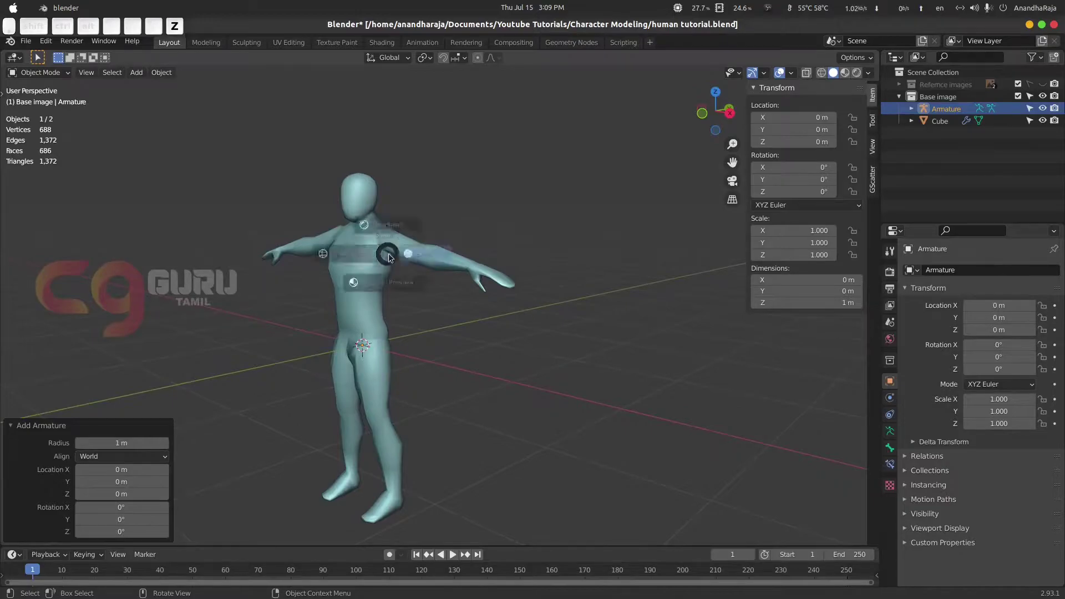
click(314, 259)
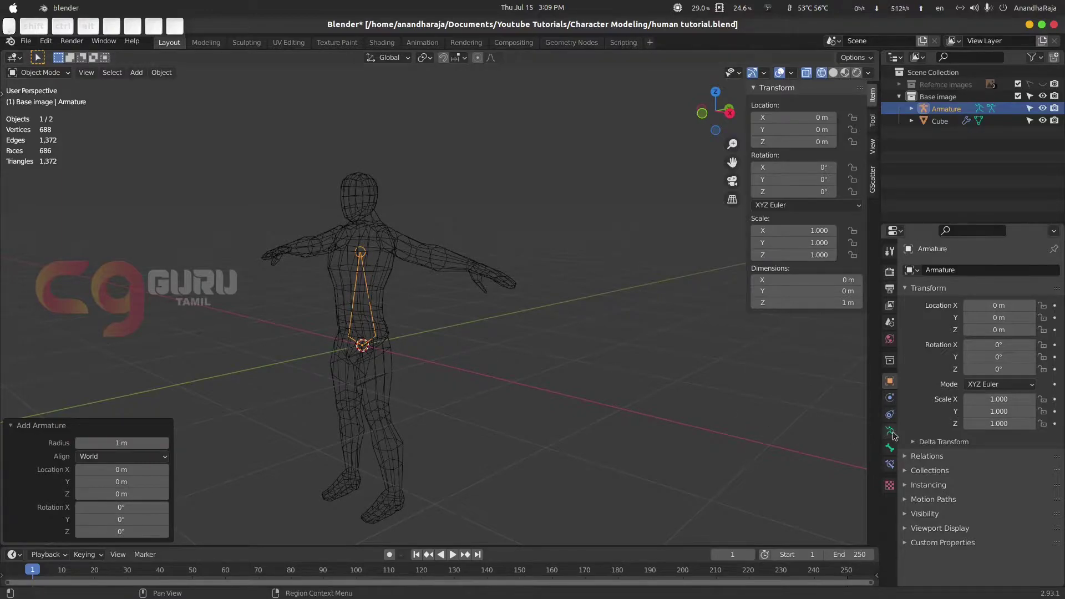
Set the armature to display In Front of the body mesh and return the viewport to Solid shading.
click(909, 529)
scroll(994, 551, down, 1)
click(976, 550)
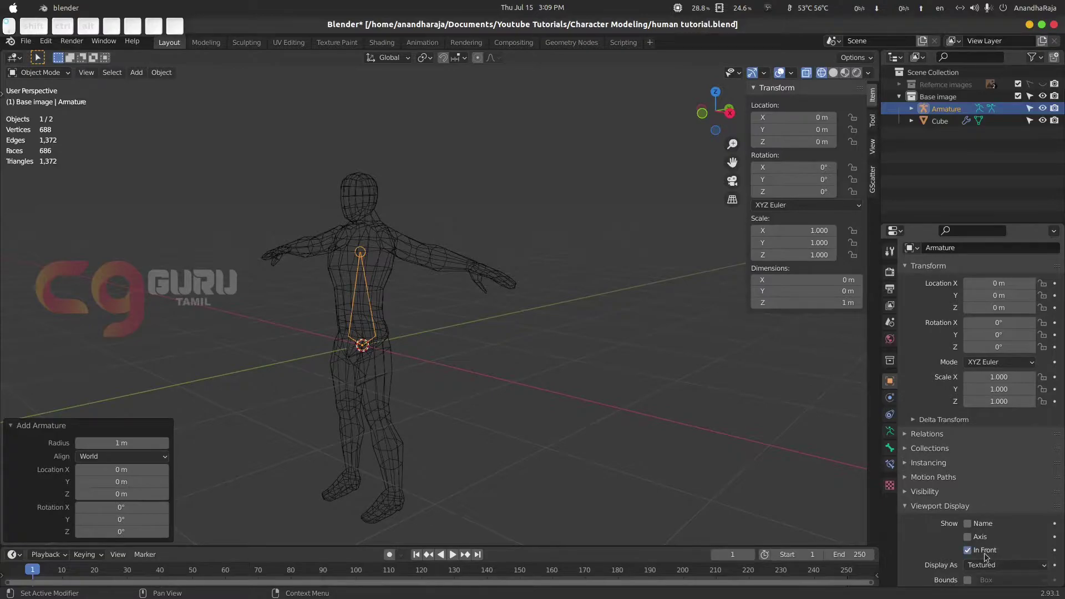
key(z)
click(605, 317)
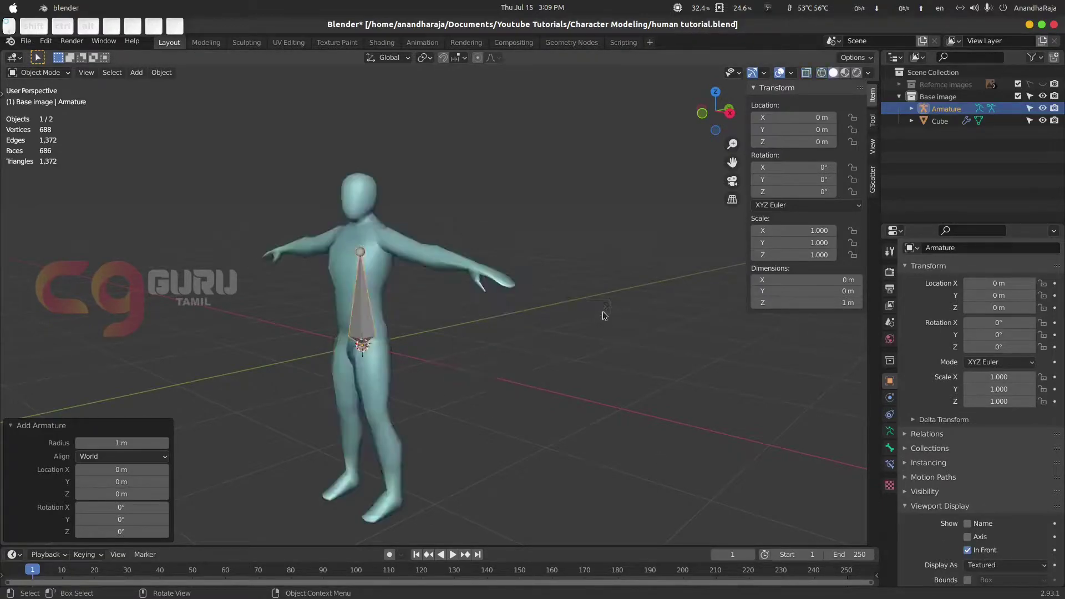
Extrude a bone about 0.52 m long from the chest joint up into the head in front view.
middle_drag(398, 310, 421, 291)
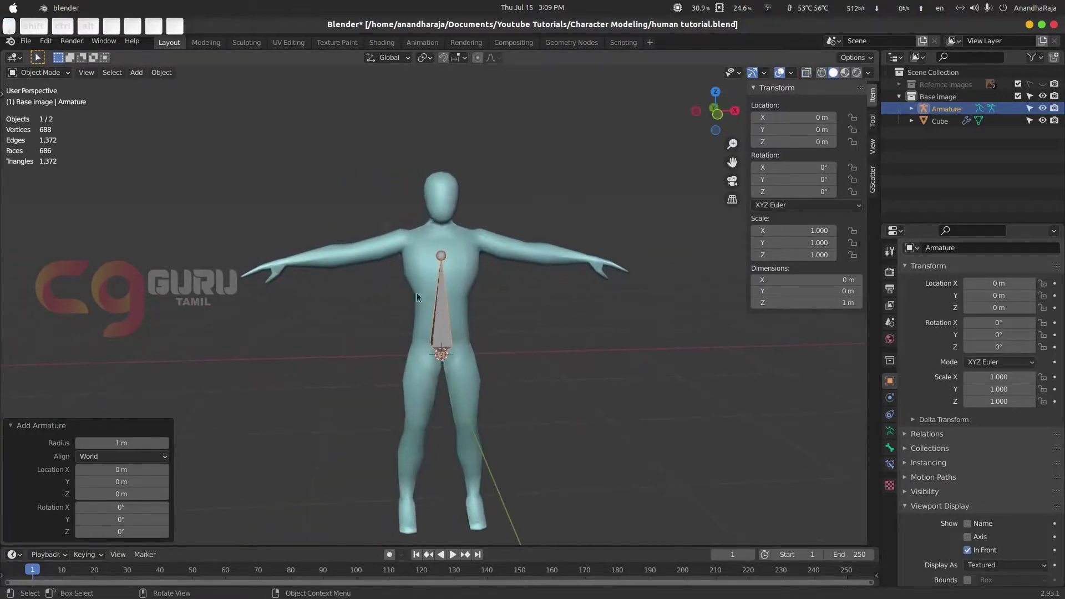
key(KP_1)
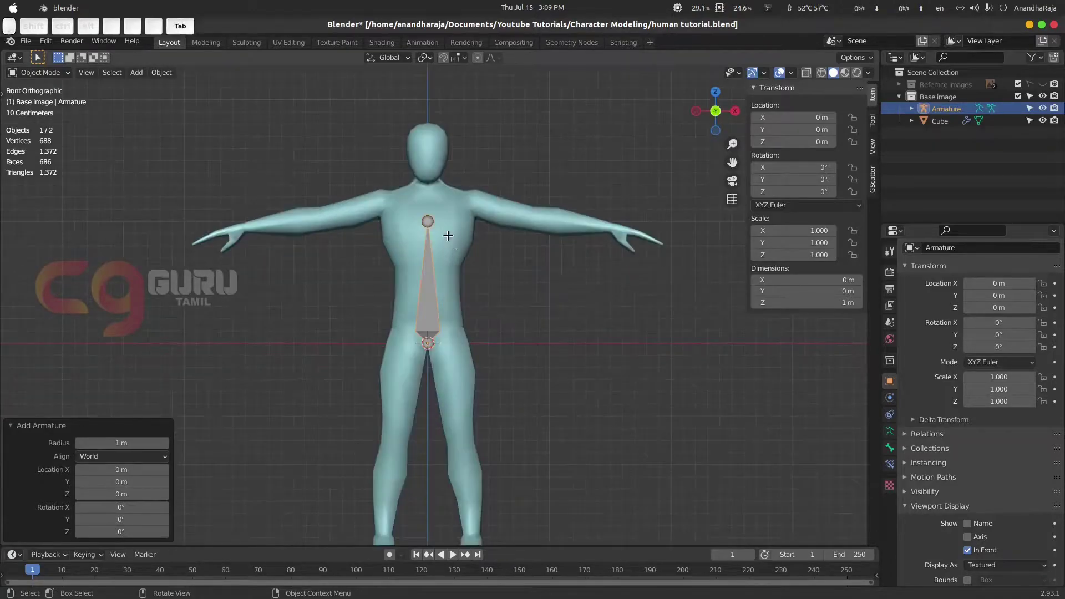
key(Tab)
key(e)
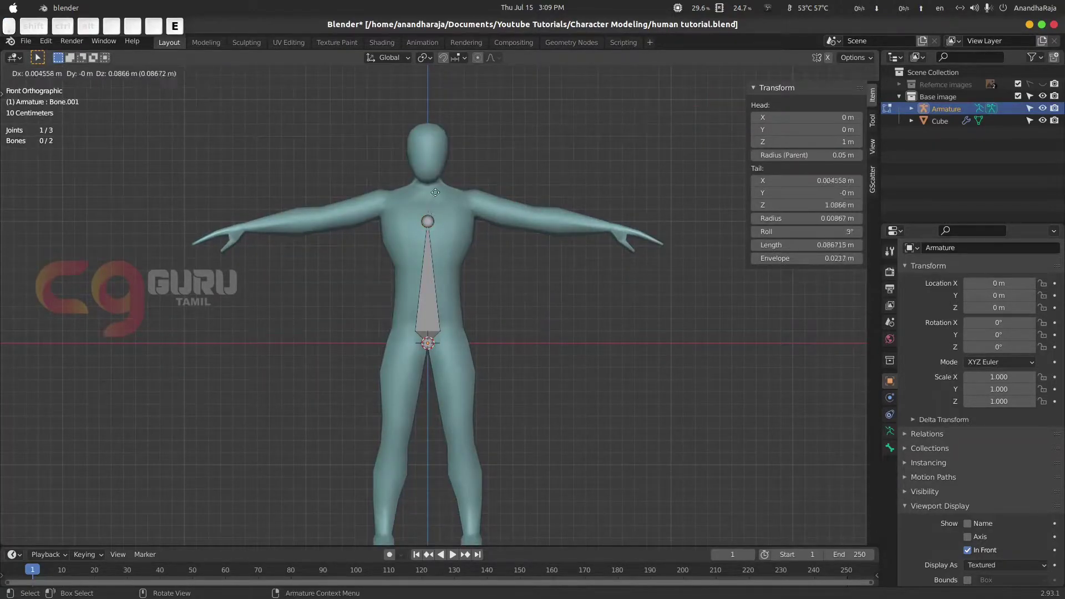
click(433, 158)
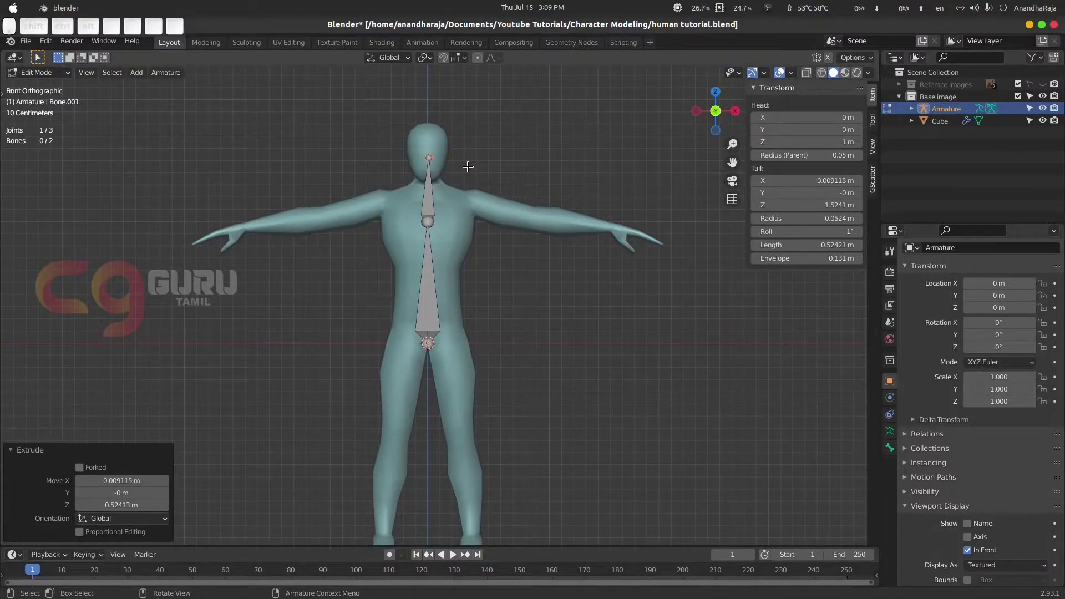
Extrude two chained bones from the chest joint, one to the shoulder on the +X side and one along the upper arm.
click(427, 221)
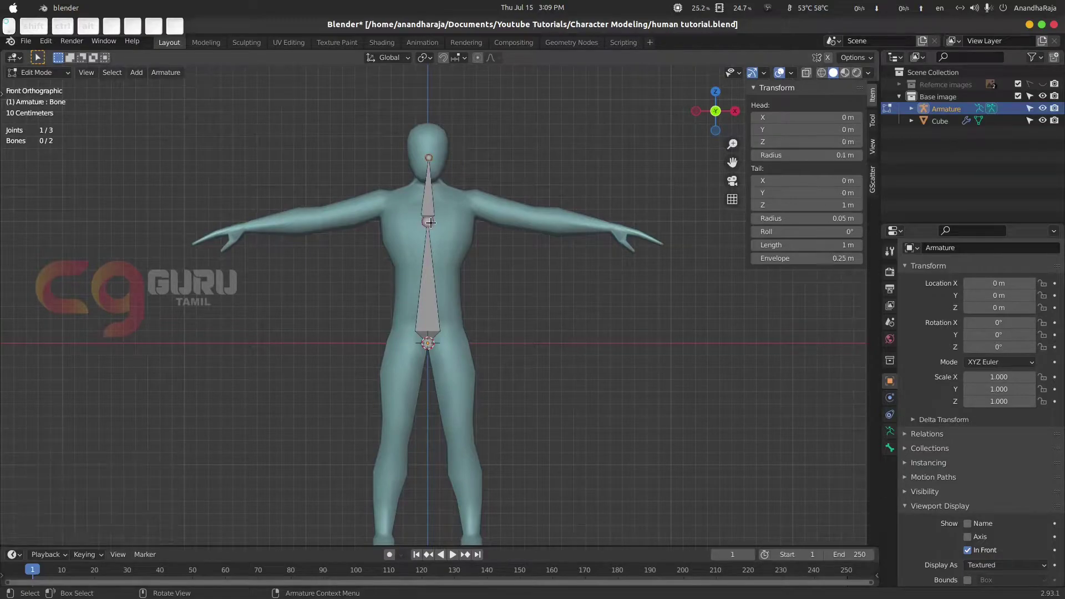
key(e)
click(482, 205)
key(e)
click(533, 218)
click(612, 303)
Leave Edit Mode and delete the manually extruded armature.
key(Tab)
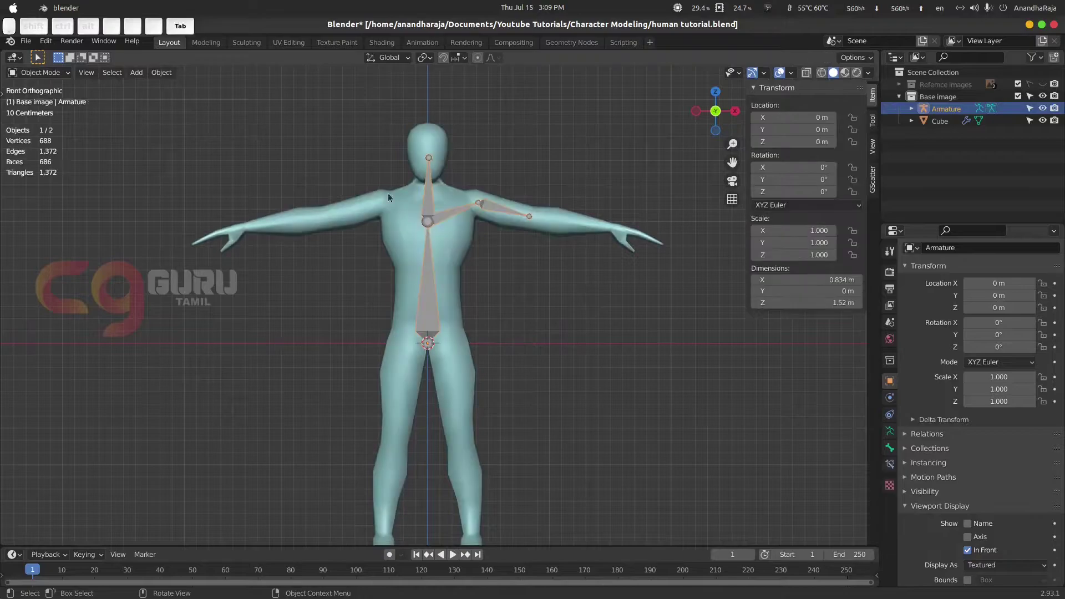
key(Delete)
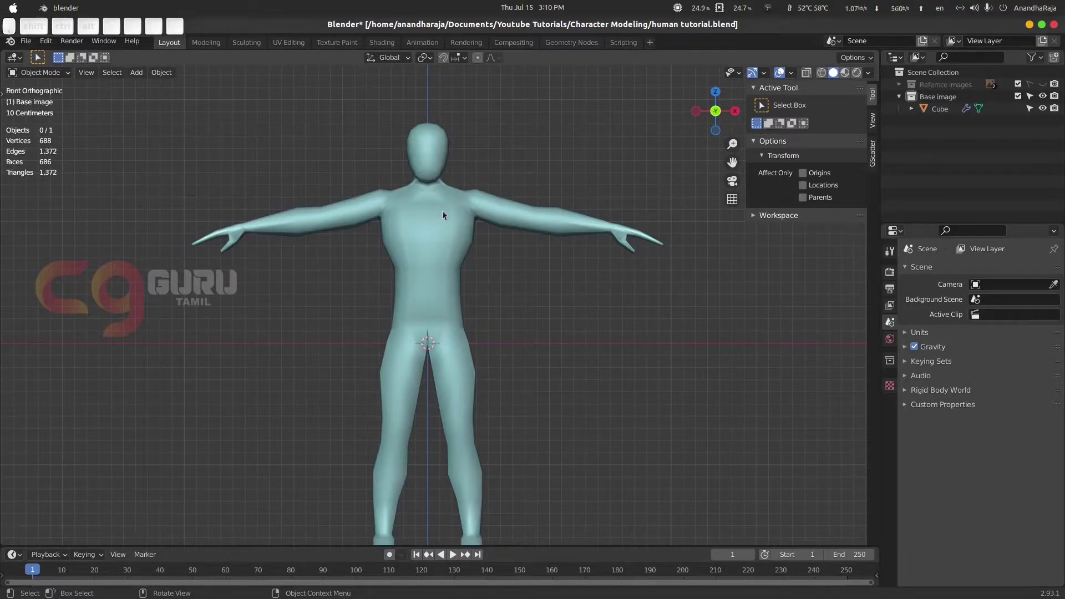
key(Delete)
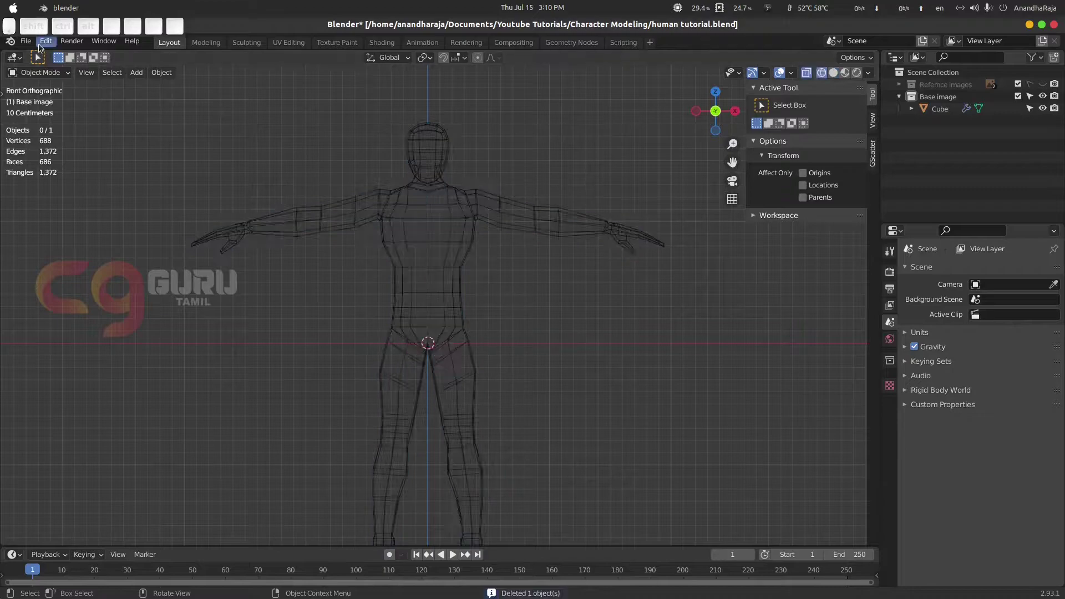
Find the Rigging: Rigify add-on in the preferences by searching for "rig" and enable it.
click(39, 46)
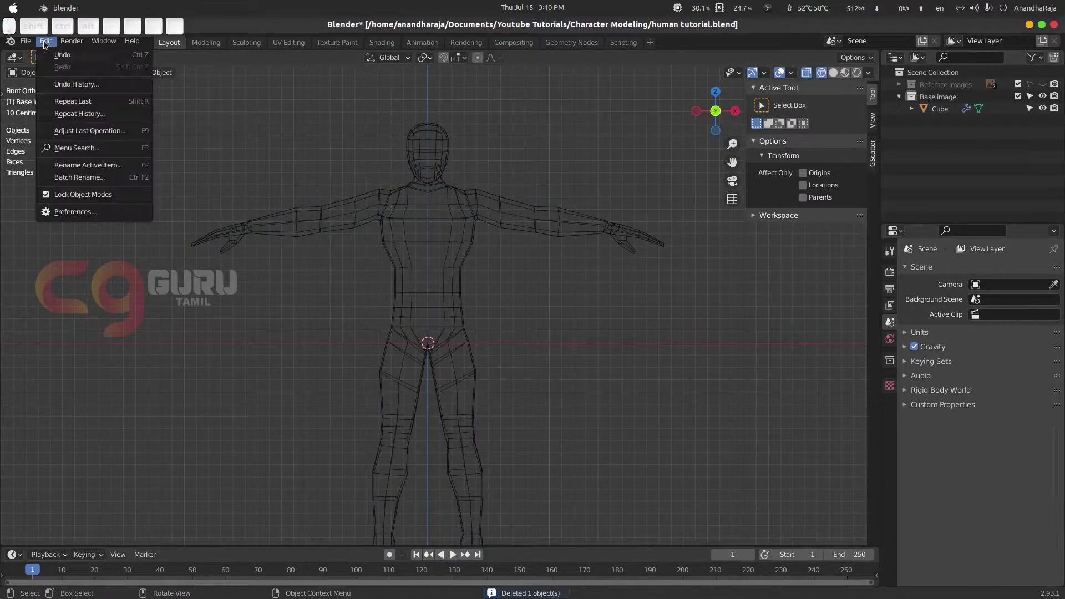
click(75, 212)
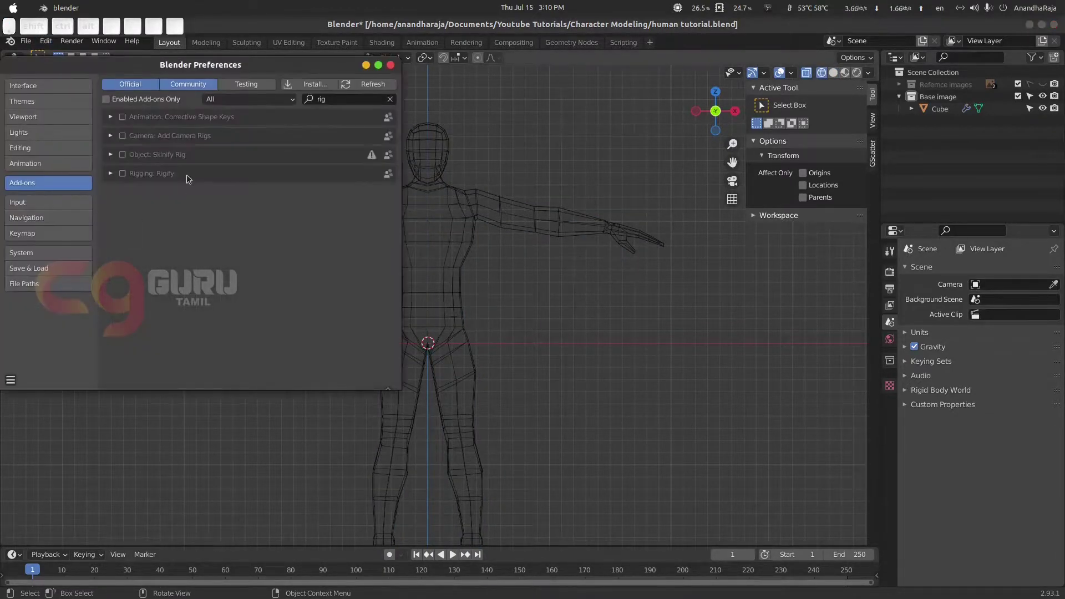
click(38, 182)
click(325, 100)
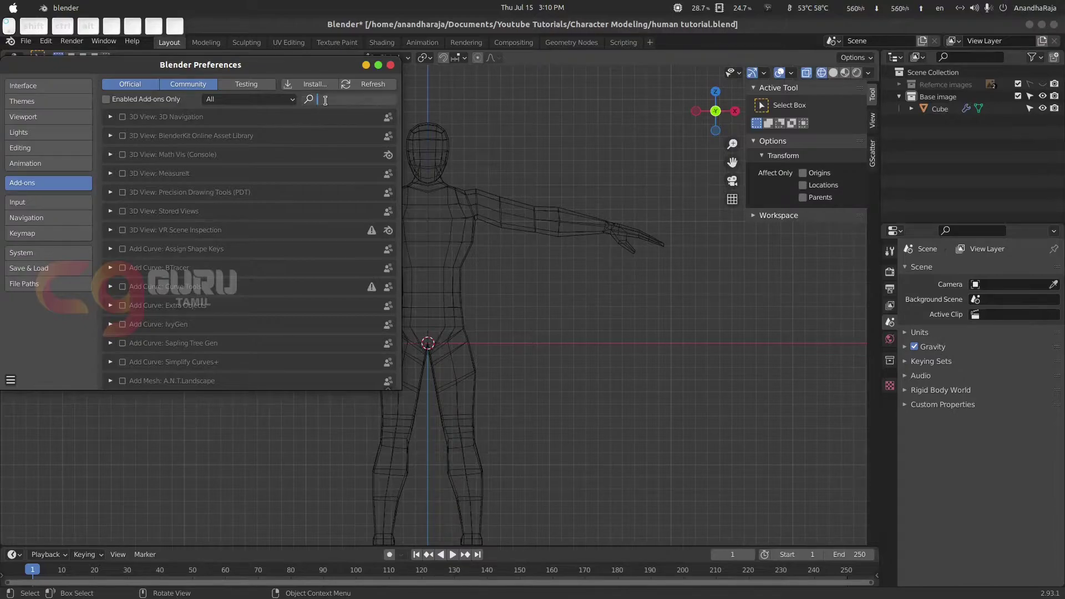
text(rig)
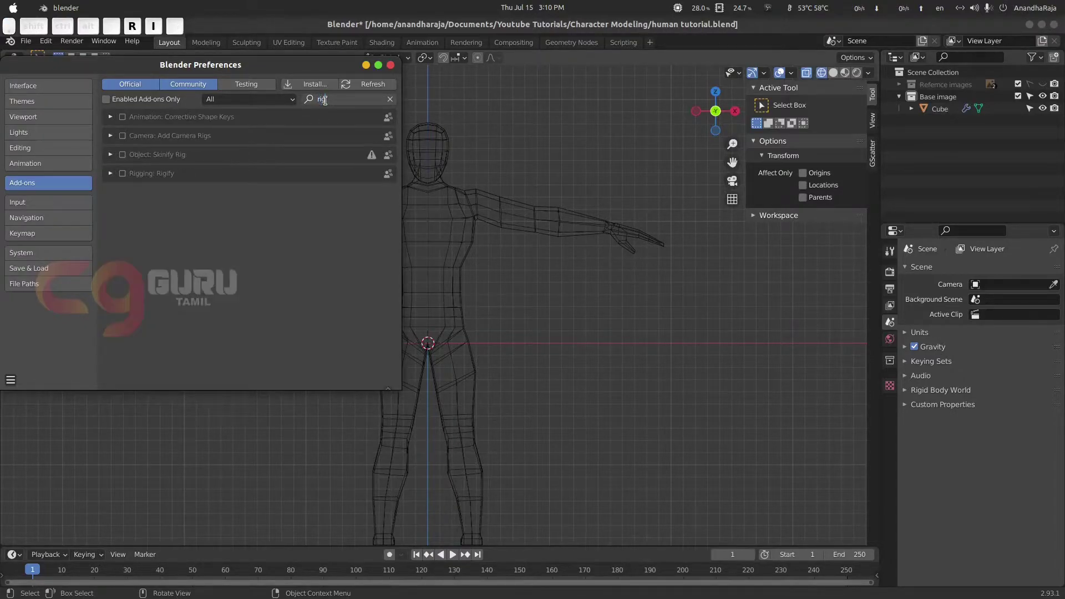
click(138, 192)
click(122, 173)
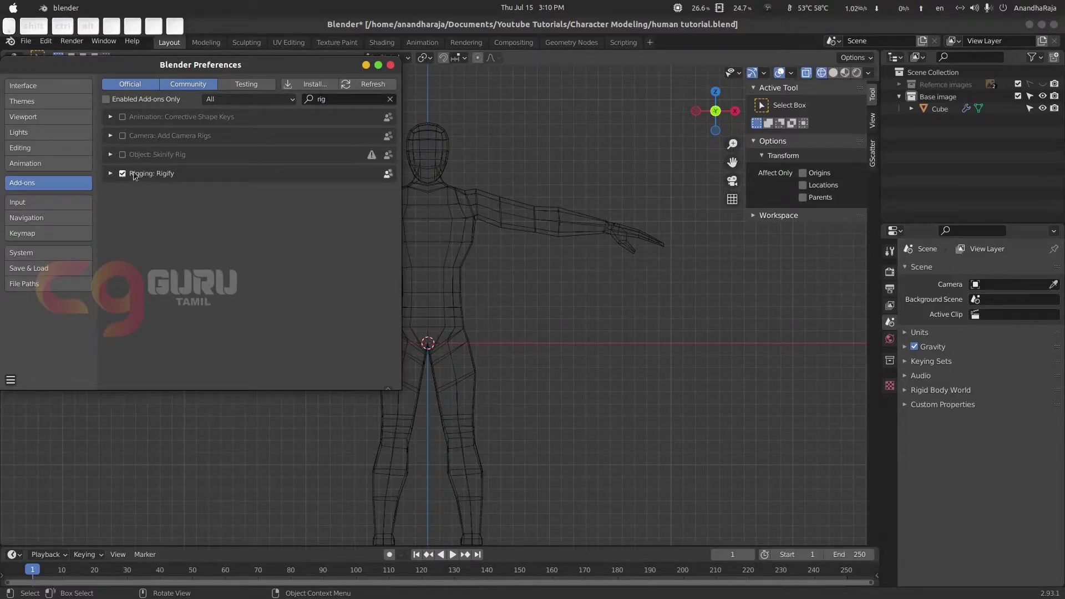
click(391, 65)
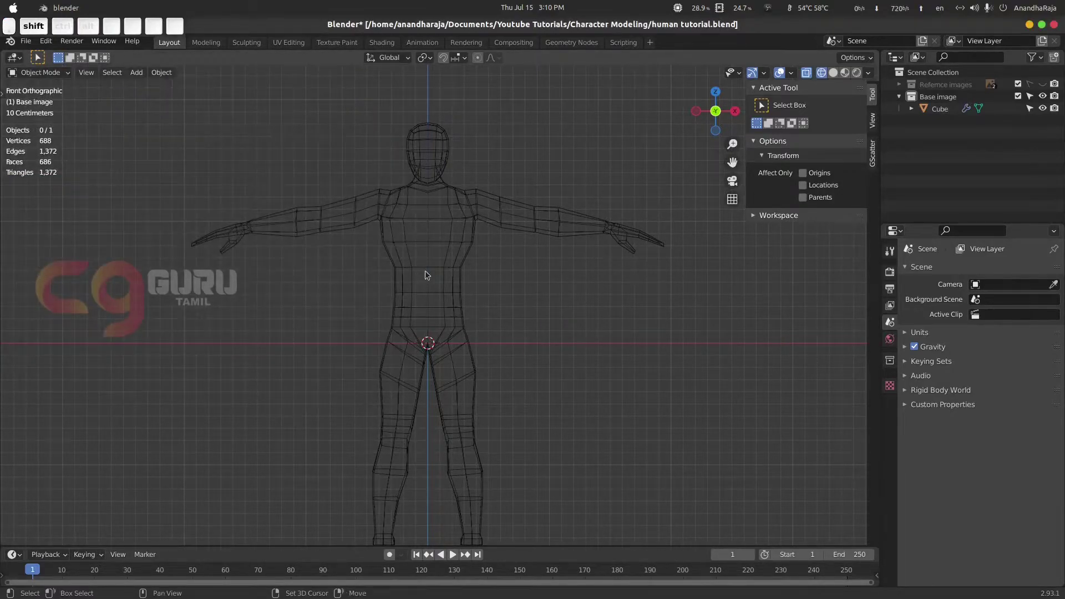
Add a Basic Human (Meta-Rig) armature to the scene and switch the viewport to Solid shading.
key(shift+a)
mouse_move(425, 271)
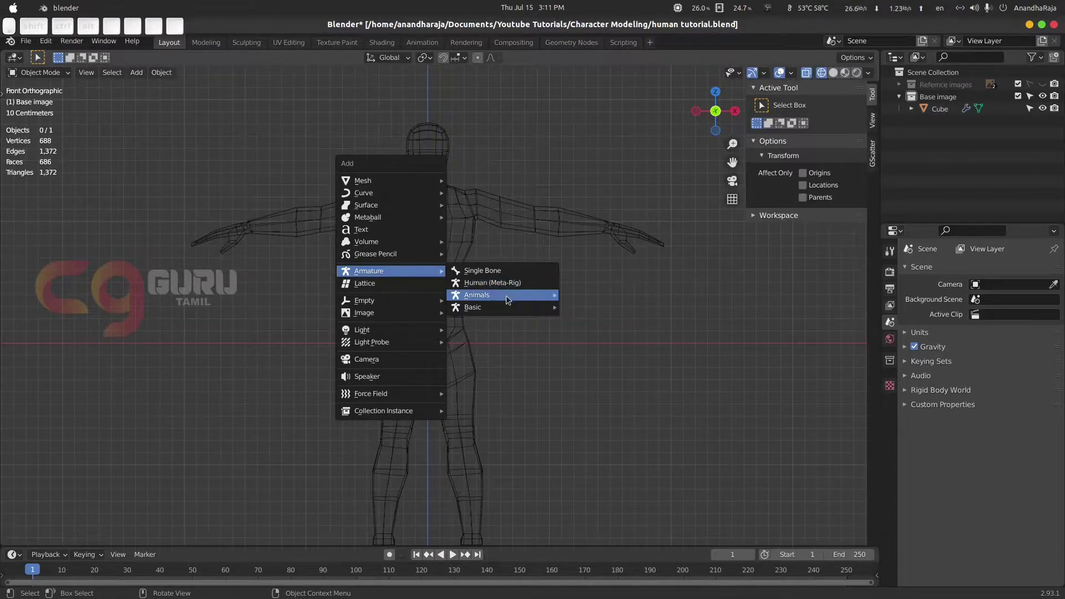
mouse_move(508, 294)
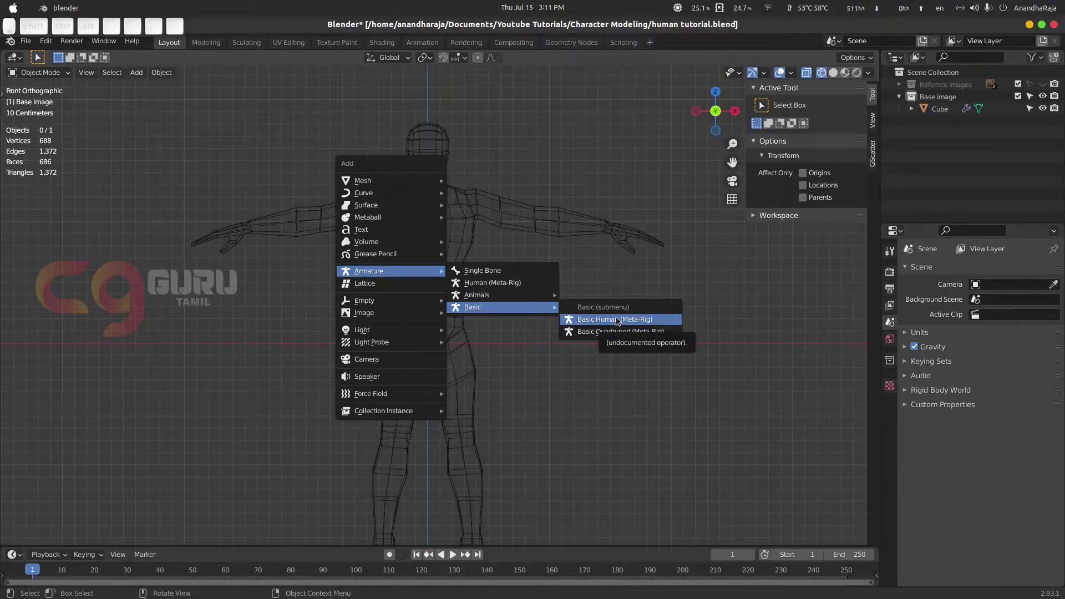
click(657, 321)
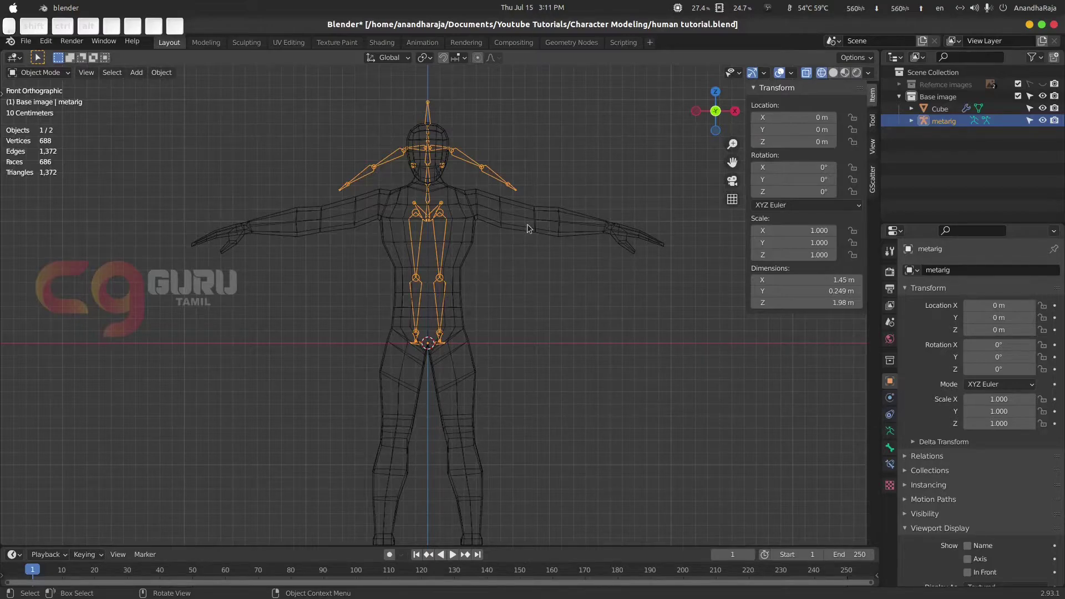
key(z)
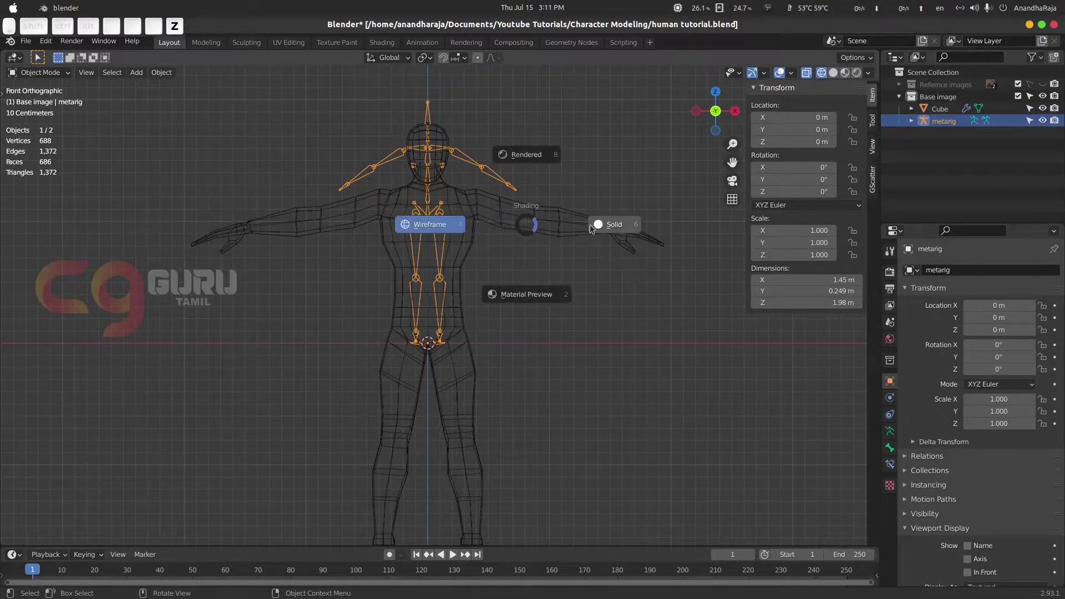
click(607, 224)
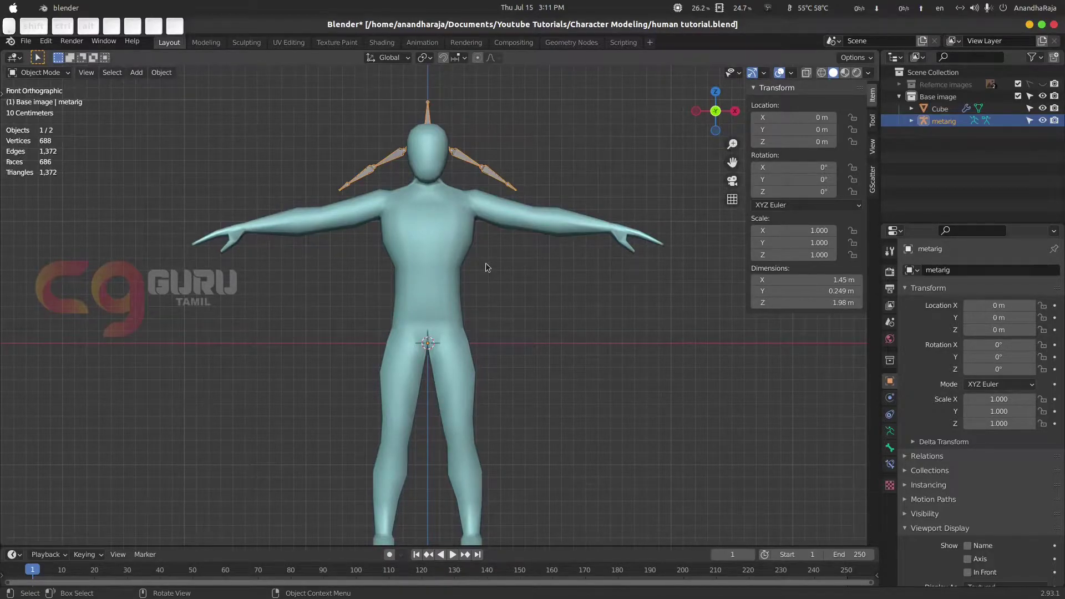
Apply the Mirror modifier on the body mesh and check the resulting full mesh in Edit Mode.
click(466, 222)
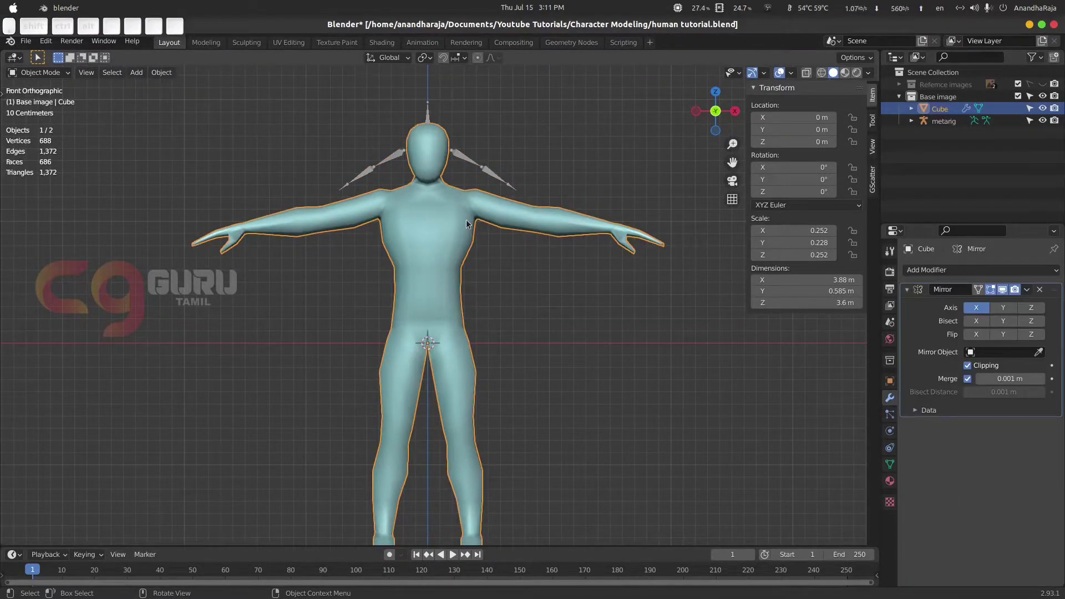
key(Tab)
click(450, 195)
key(Tab)
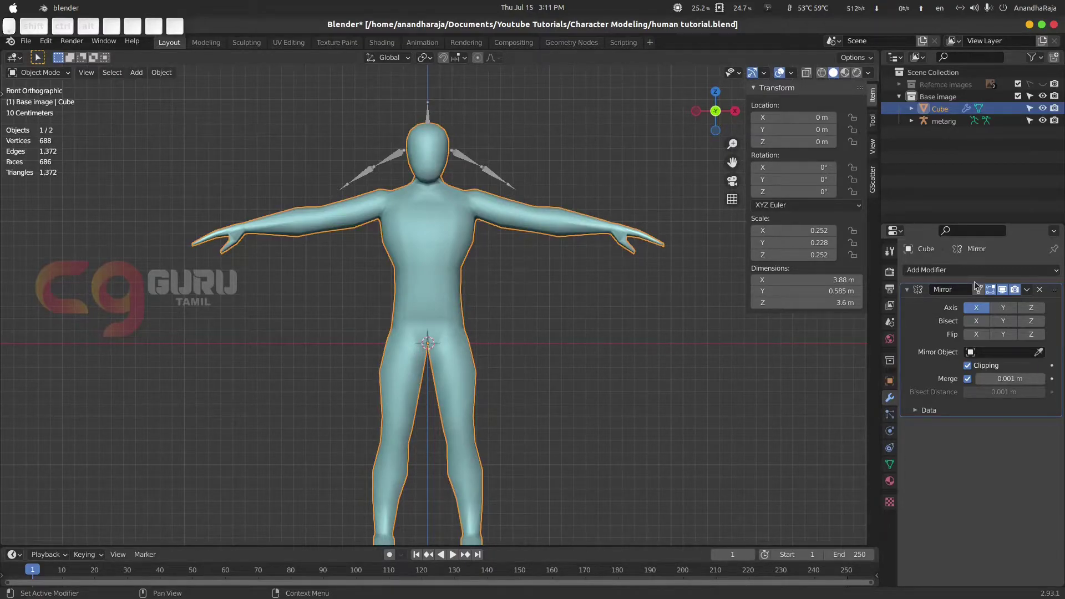
click(1026, 290)
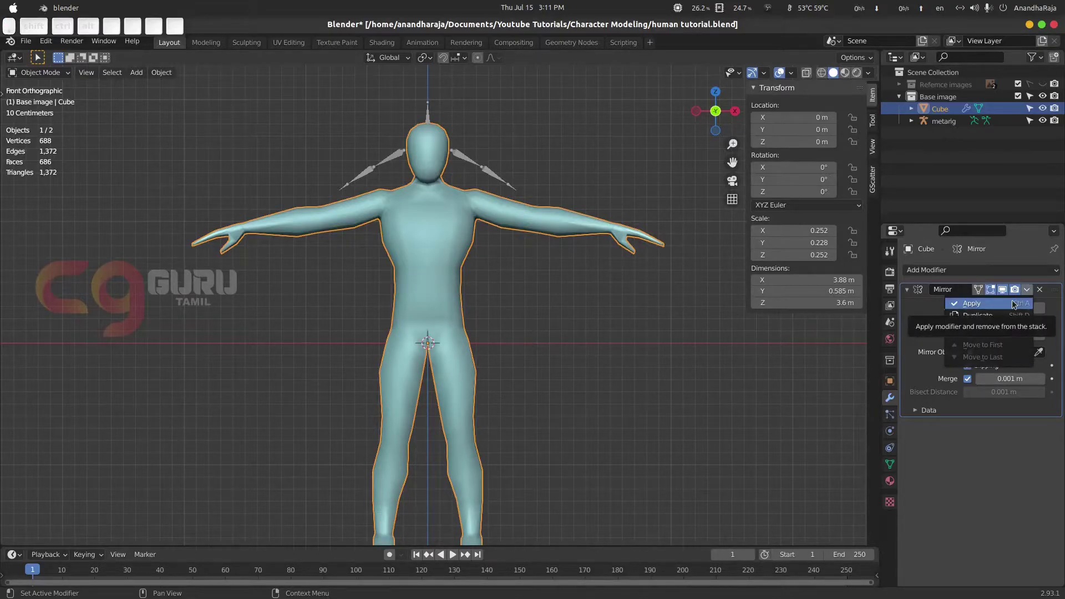
click(1013, 304)
key(Tab)
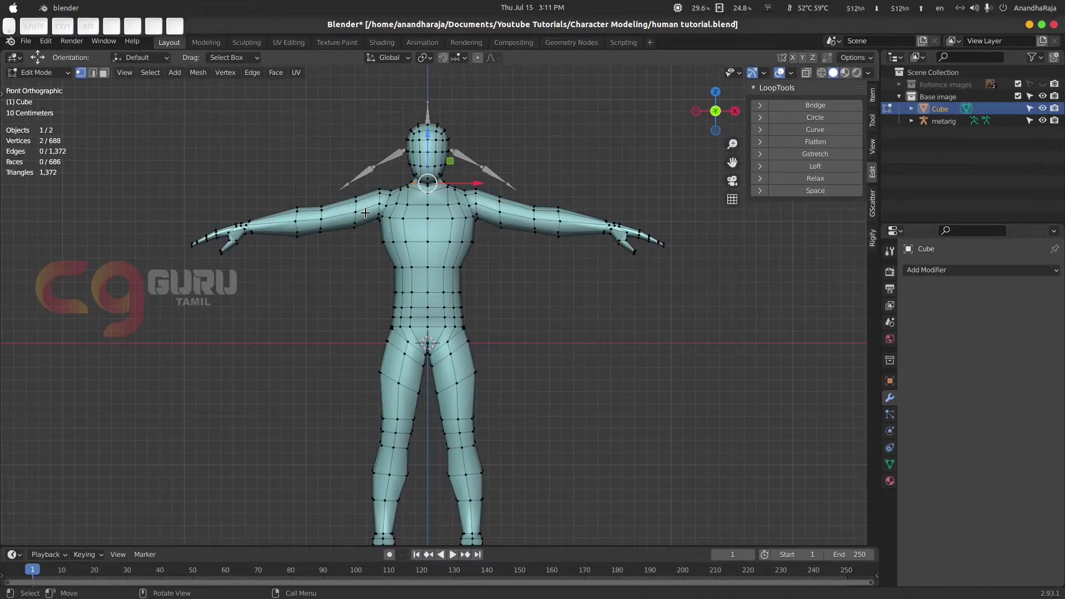
key(Tab)
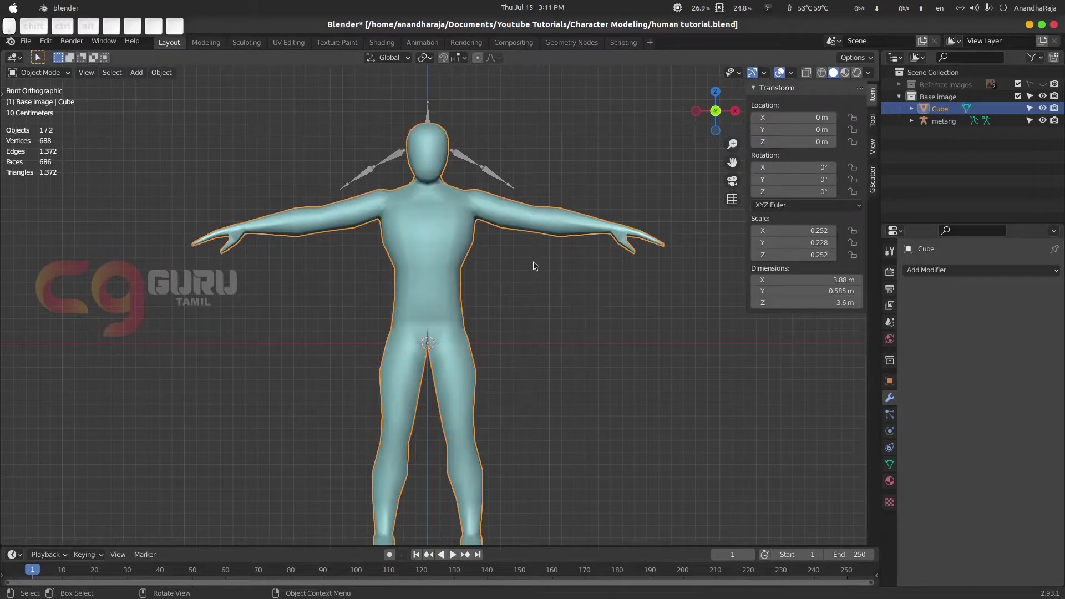
Move the entire body mesh up about 1.8 m along Z in Edit Mode, bringing its feet to the ground line.
key(Tab)
key(a)
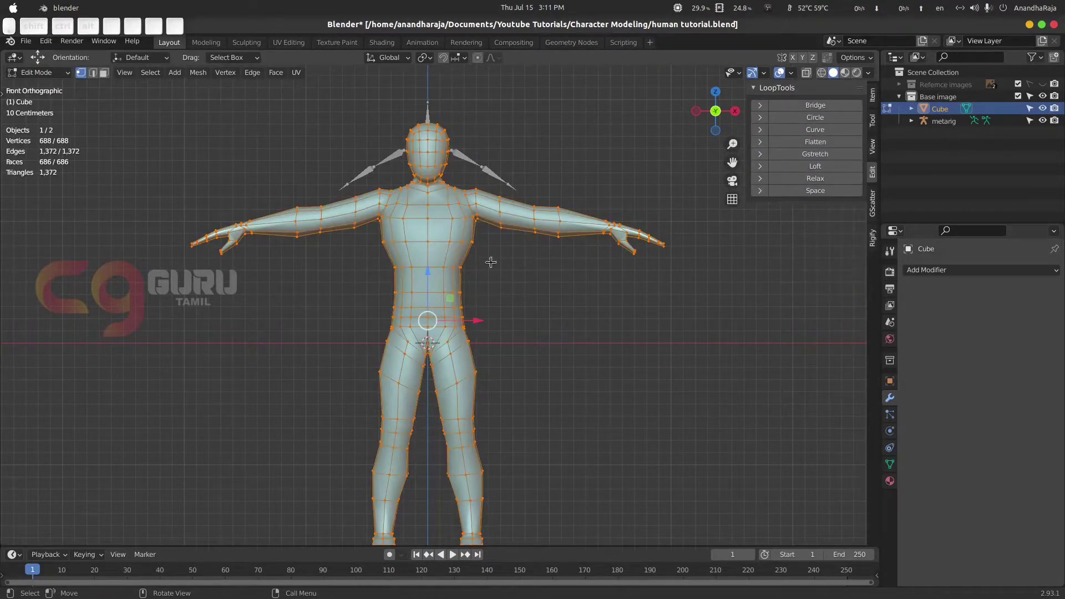
key(g)
key(z)
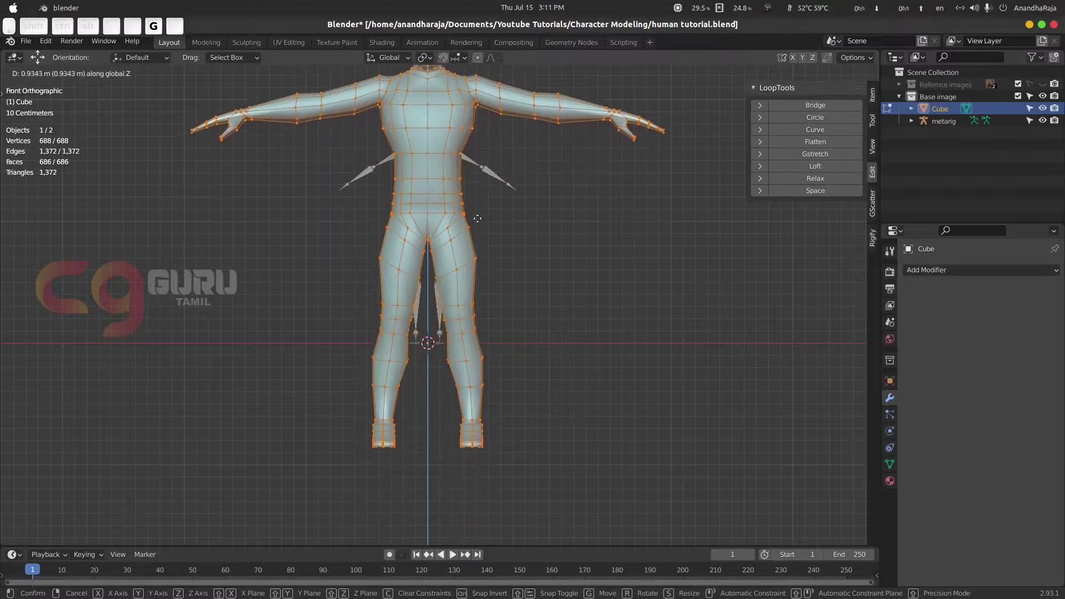
click(472, 127)
Fine-tune the body mesh's height by about -0.0097 m along Z so the soles sit on the ground line.
scroll(488, 310, up, 8)
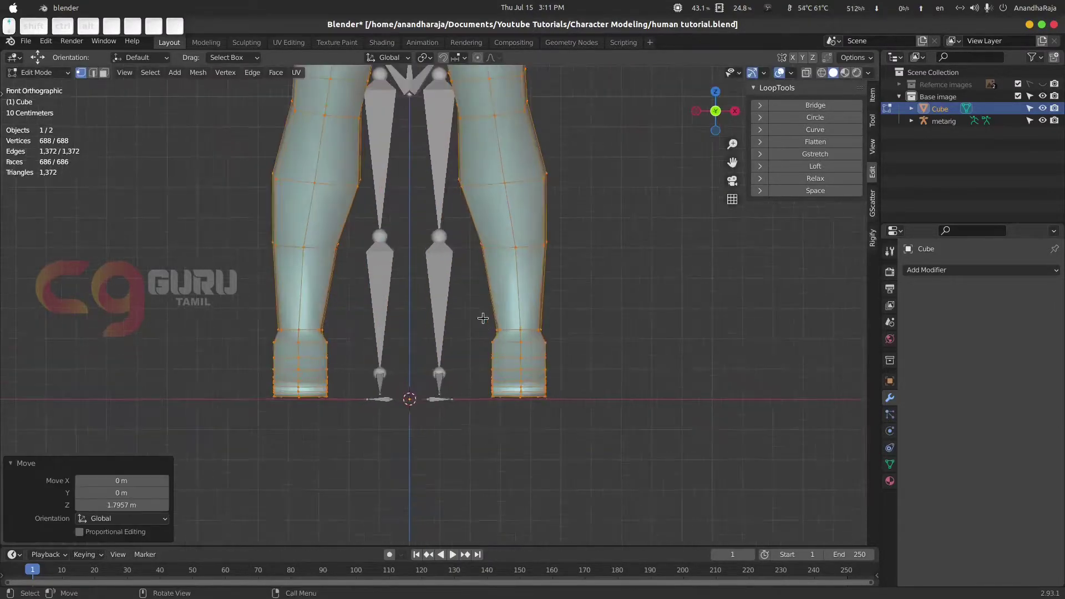
shift+middle_drag(502, 475, 475, 252)
scroll(477, 277, up, 4)
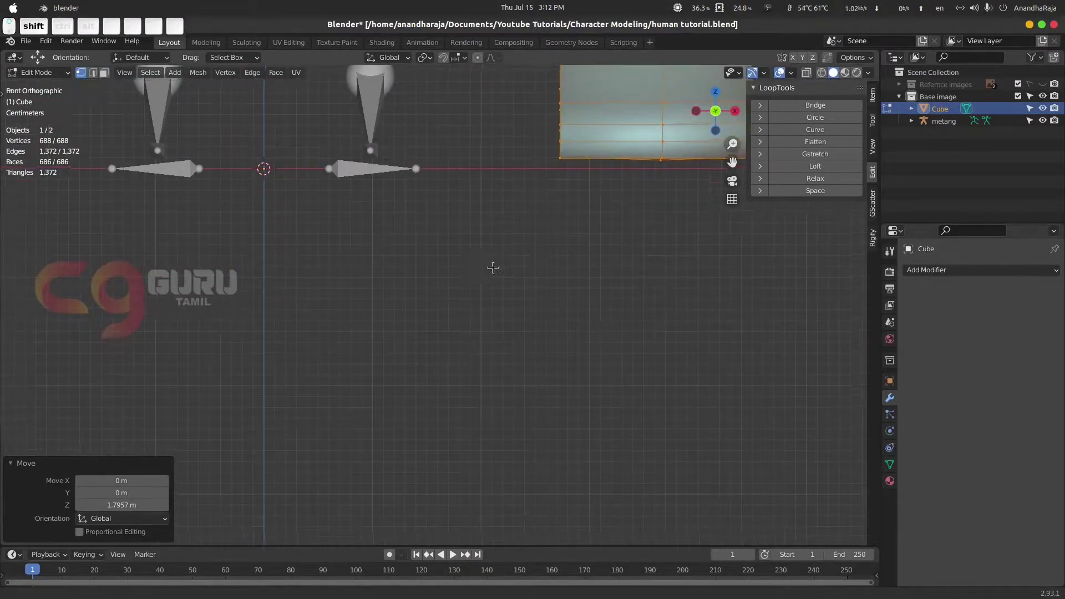
shift+middle_drag(548, 198, 448, 326)
scroll(449, 326, up, 5)
key(g)
key(z)
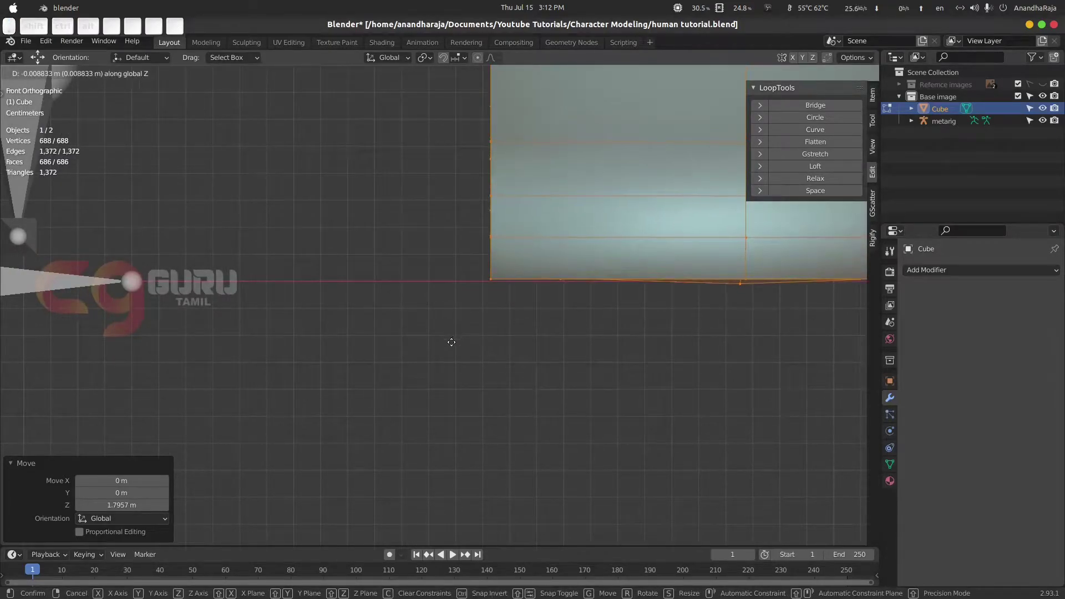
key(shift)
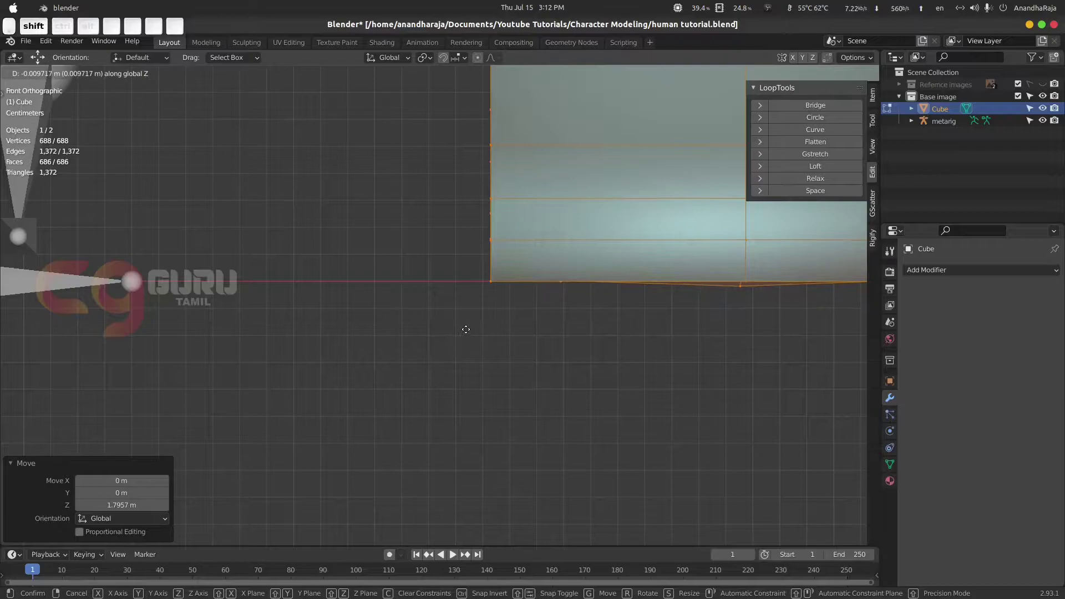
click(465, 329)
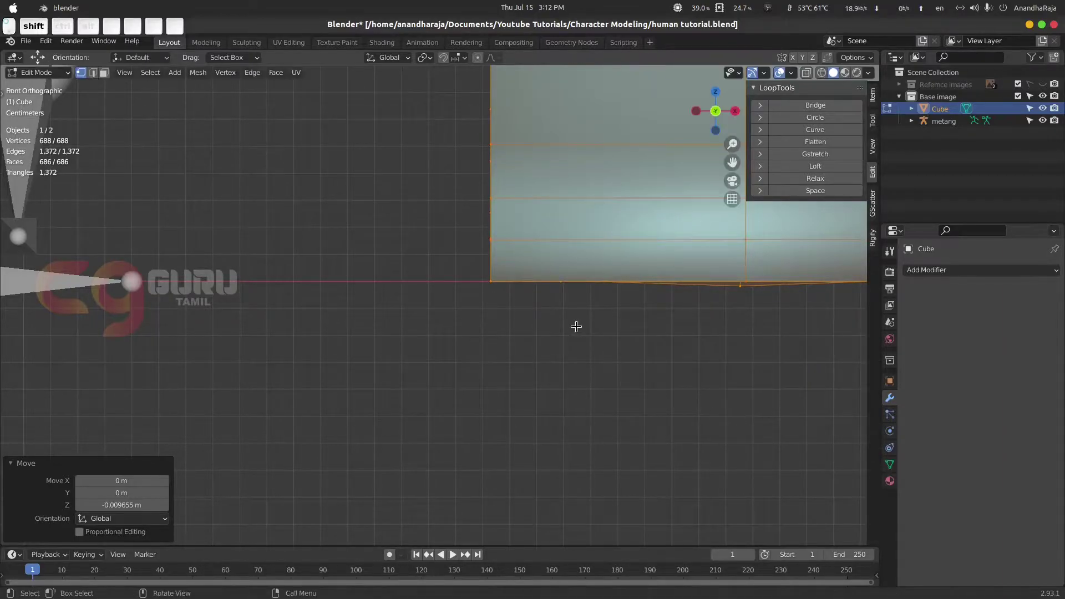
Leave Edit Mode and scale the body mesh uniformly by about 0.555 to roughly match the metarig's height.
scroll(560, 323, down, 10)
shift+middle_drag(531, 296, 487, 409)
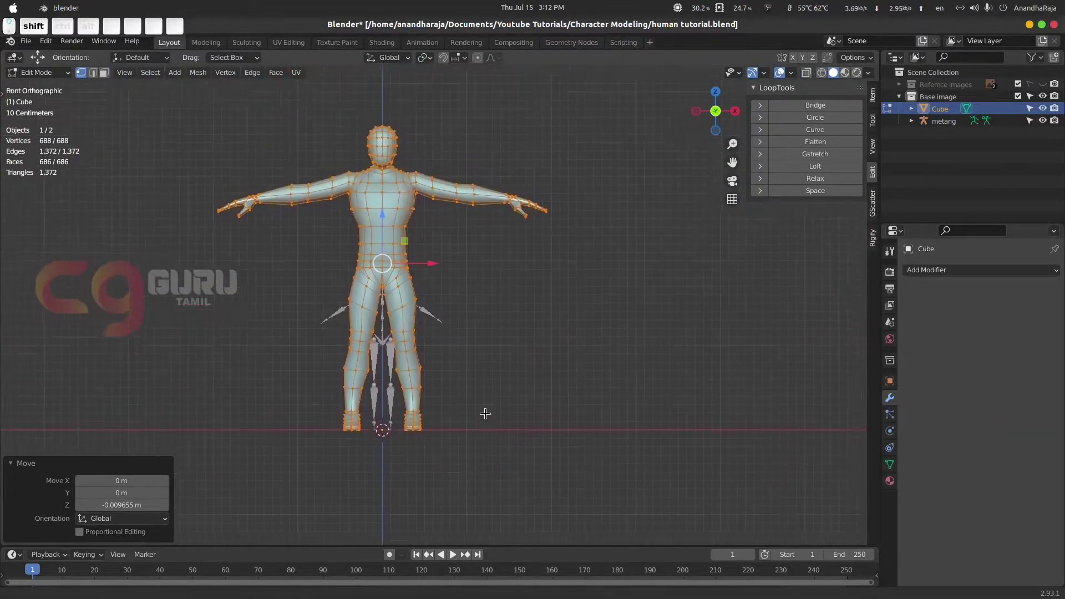
key(Tab)
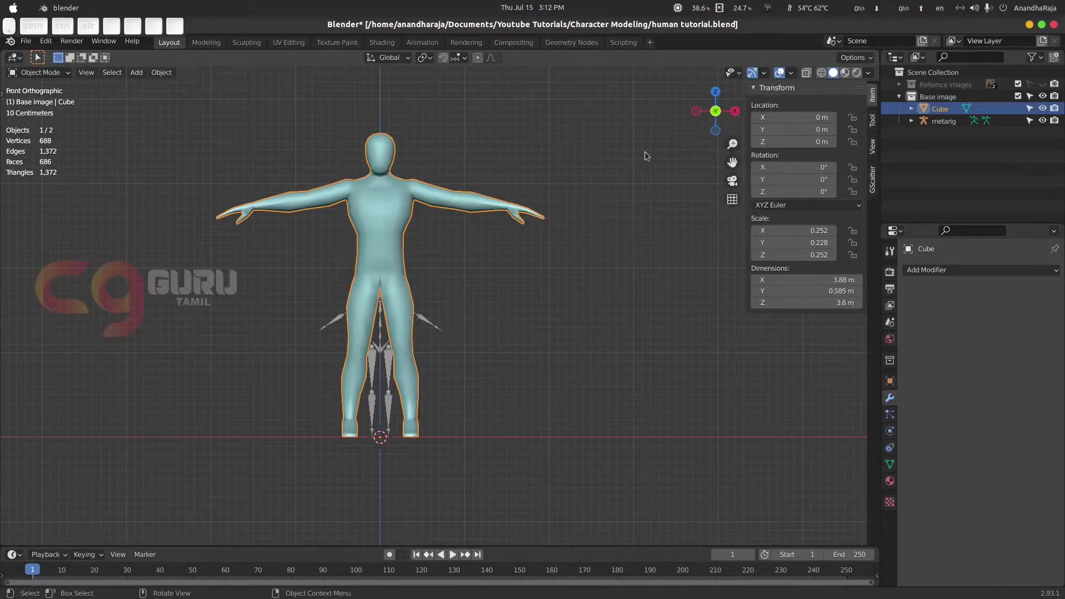
key(s)
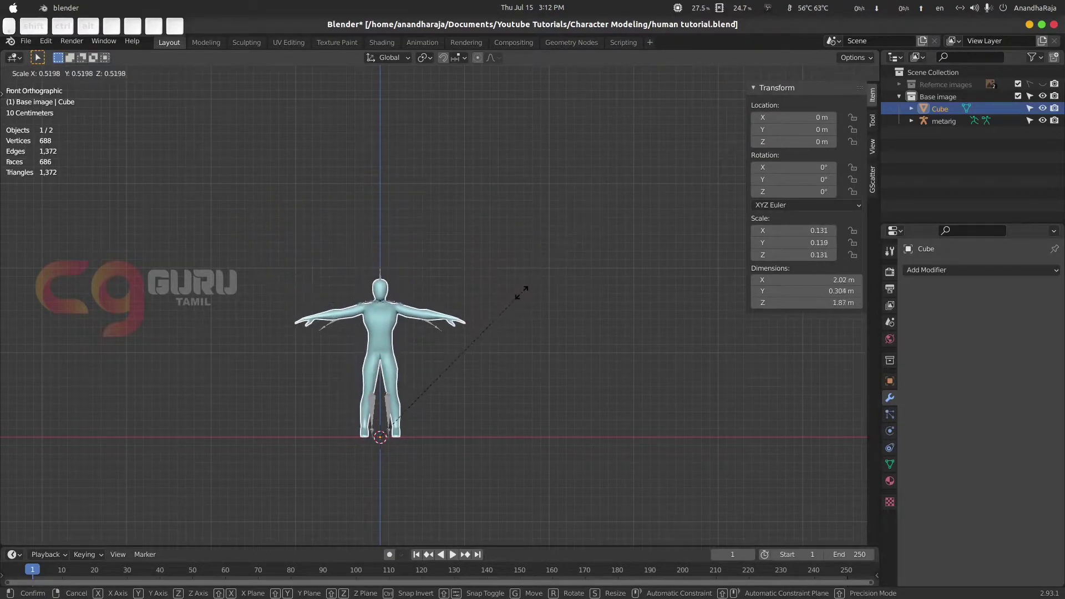
click(534, 287)
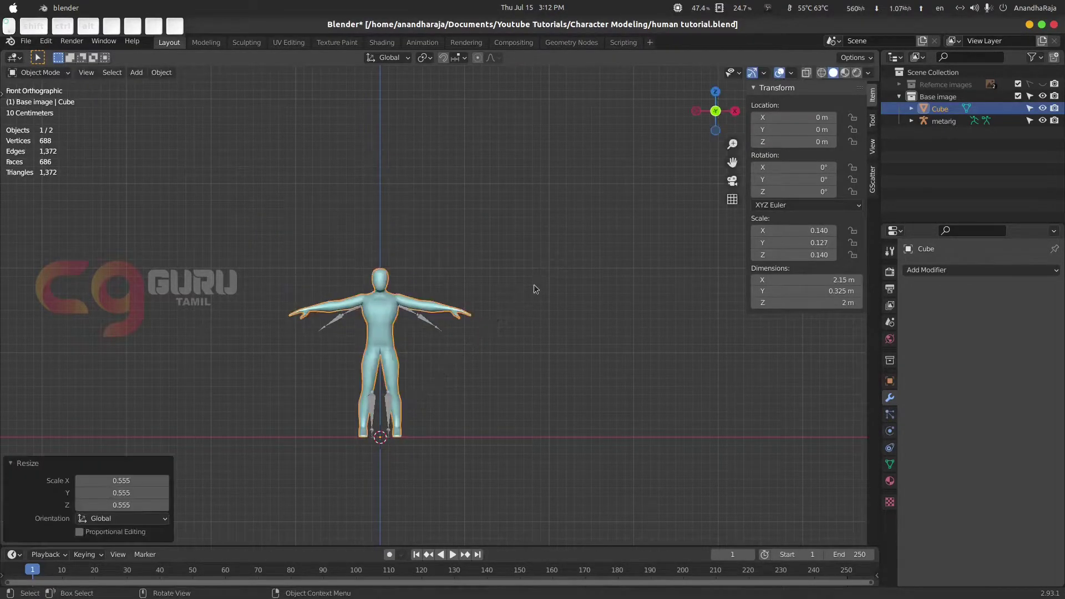
Set the metarig's viewport display to In Front so its bones show through the body mesh.
scroll(495, 359, up, 4)
scroll(533, 314, up, 3)
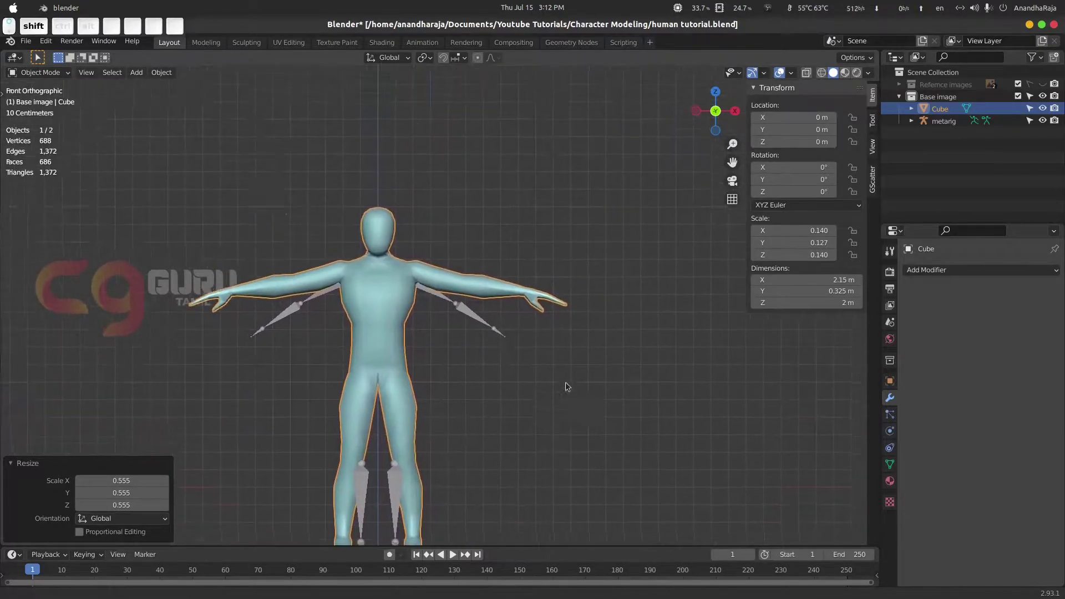
click(475, 333)
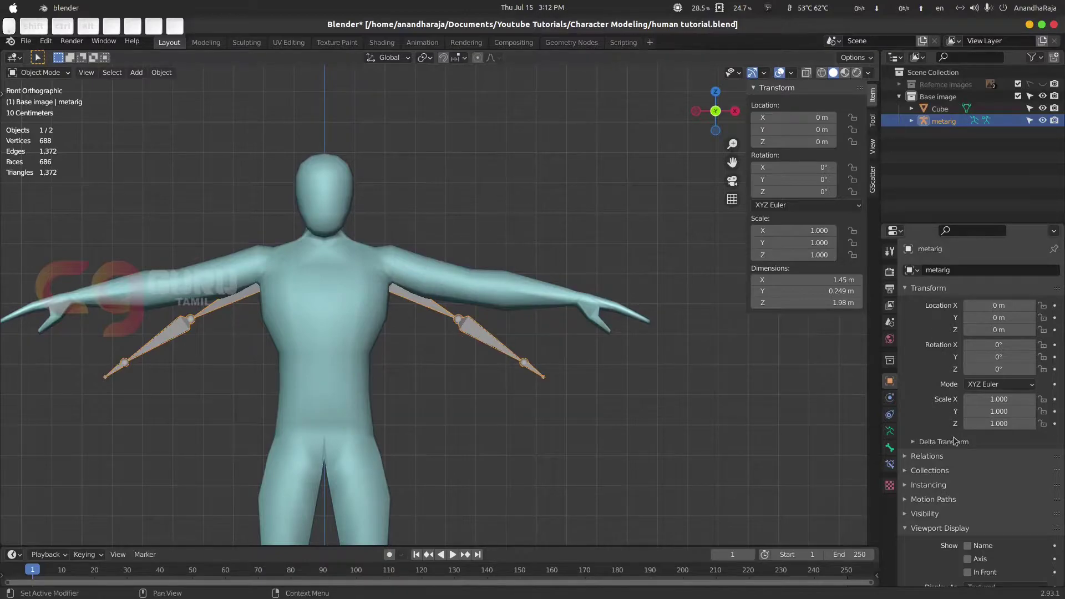
scroll(1006, 570, down, 2)
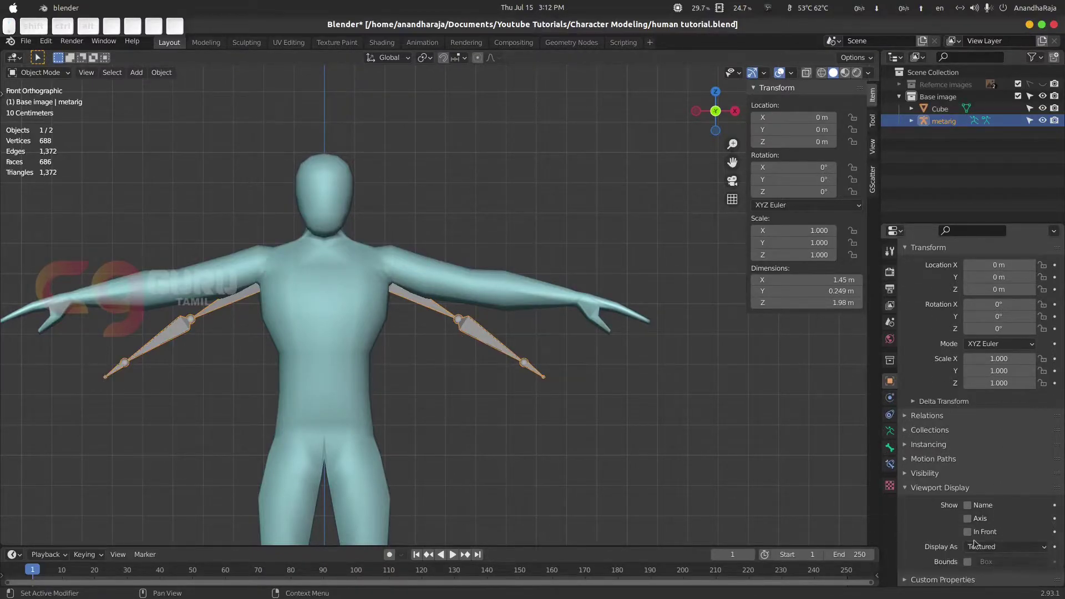
click(968, 532)
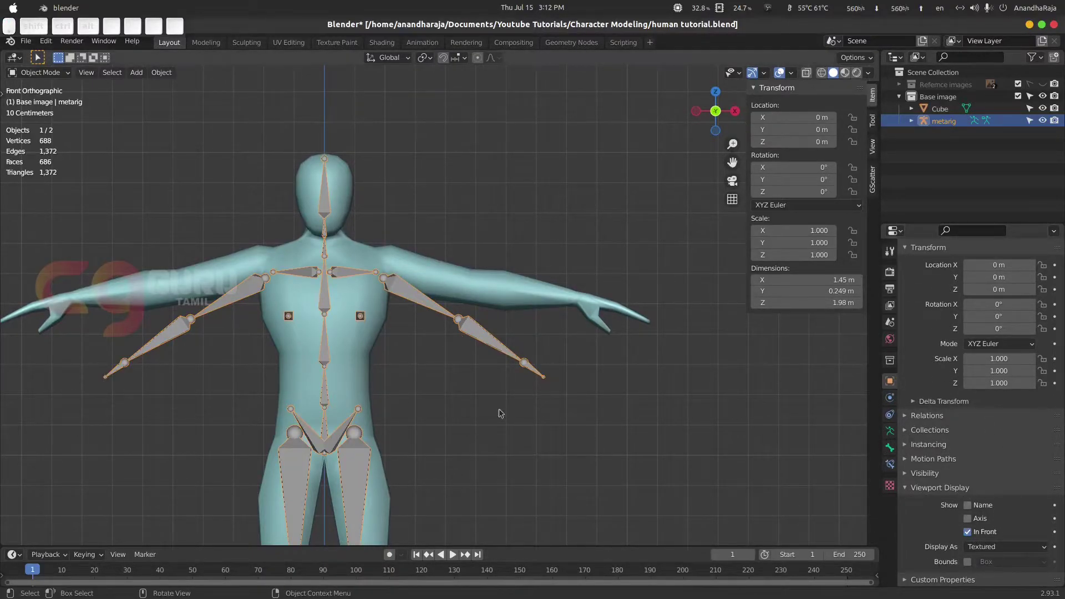
View the model in Wireframe shading and scale the body mesh uniformly by about 0.977 to fit the metarig.
shift+middle_drag(435, 353, 513, 272)
scroll(513, 272, up, 1)
click(456, 150)
key(z)
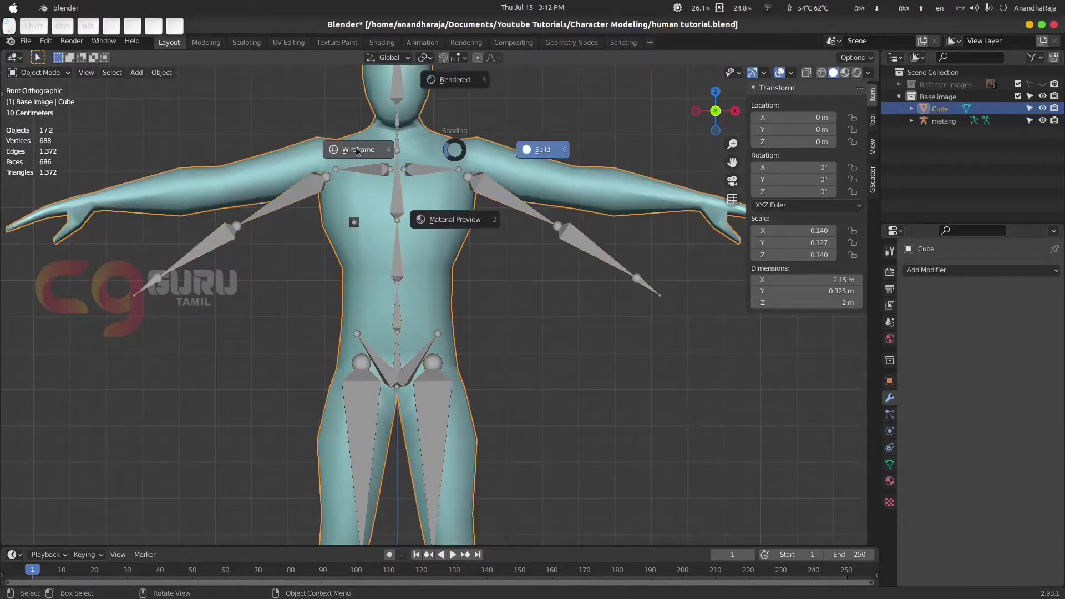
click(360, 150)
shift+middle_drag(464, 164, 460, 203)
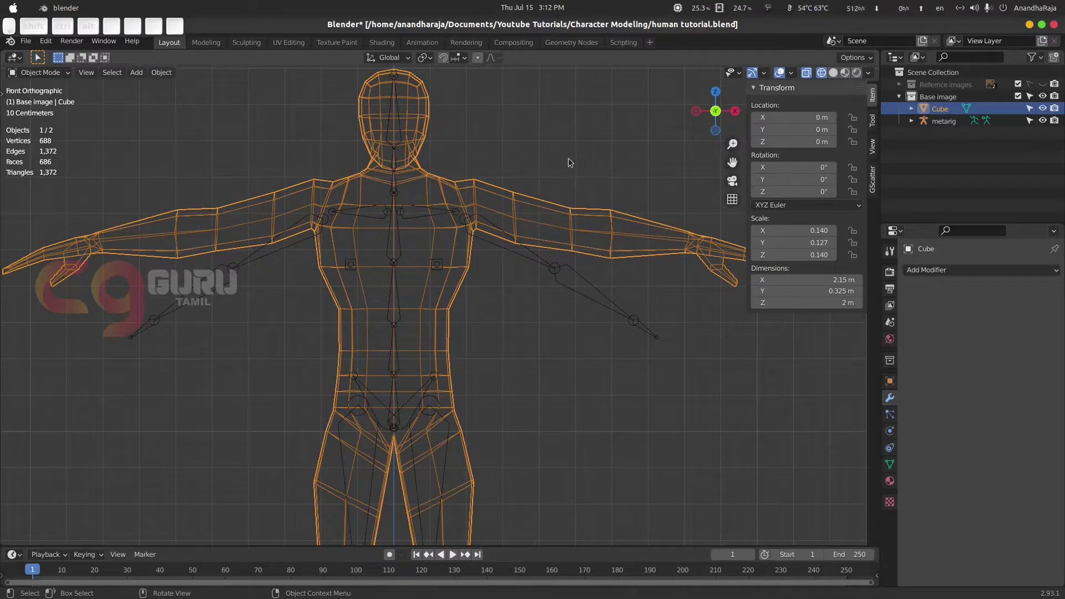
key(s)
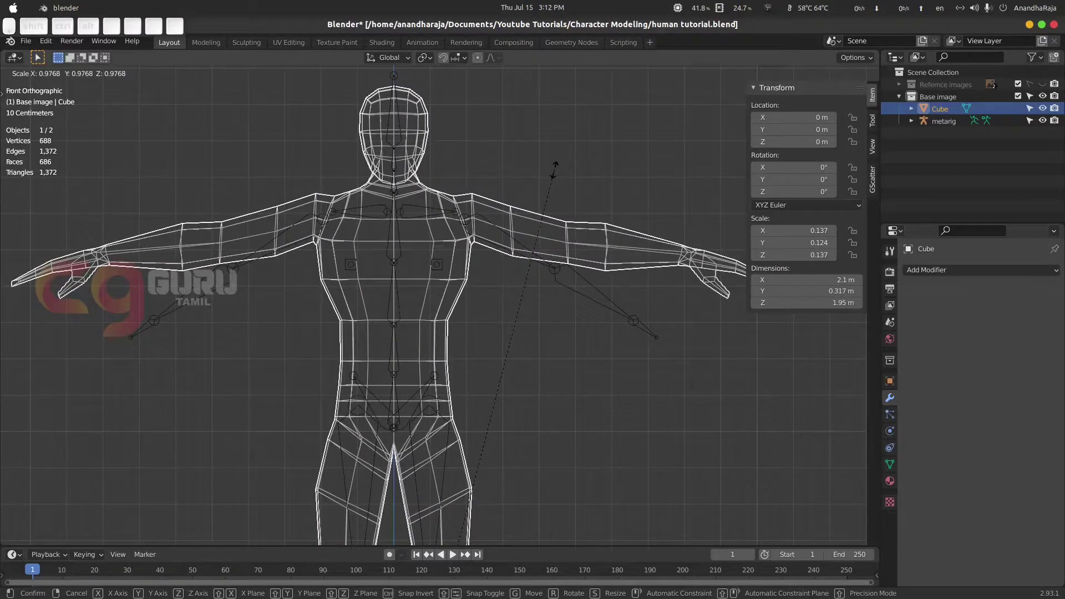
click(556, 173)
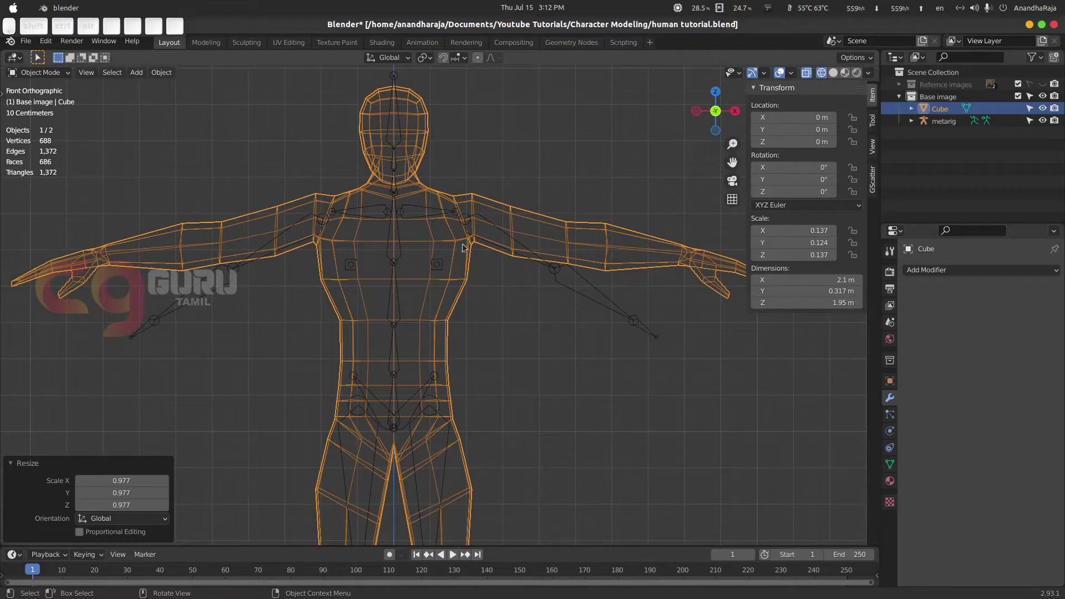
Return the viewport to Solid shading and apply the Scale transform on the body mesh.
key(z)
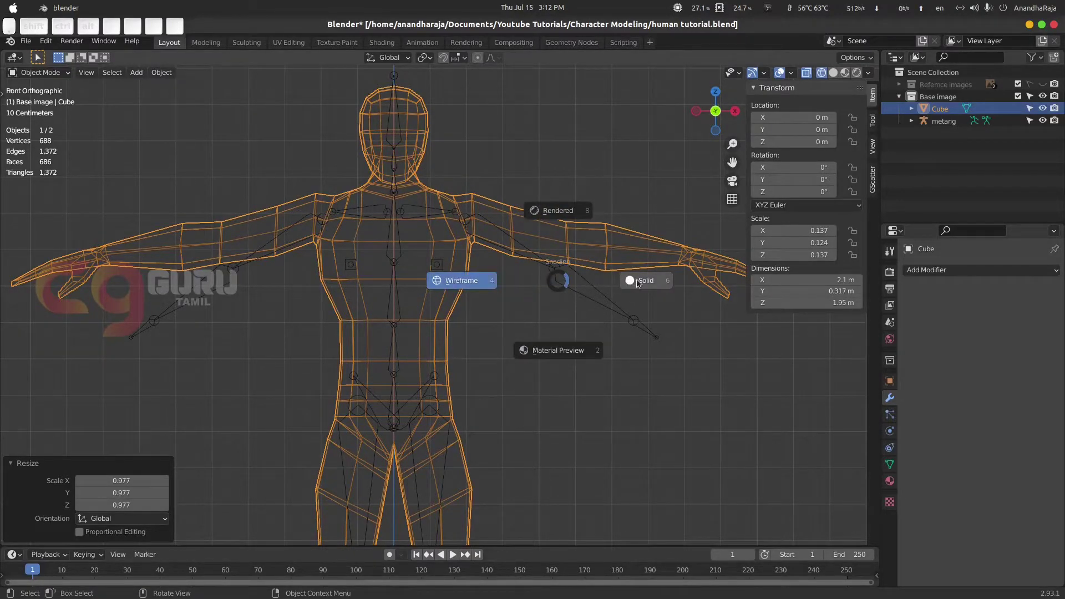
click(630, 281)
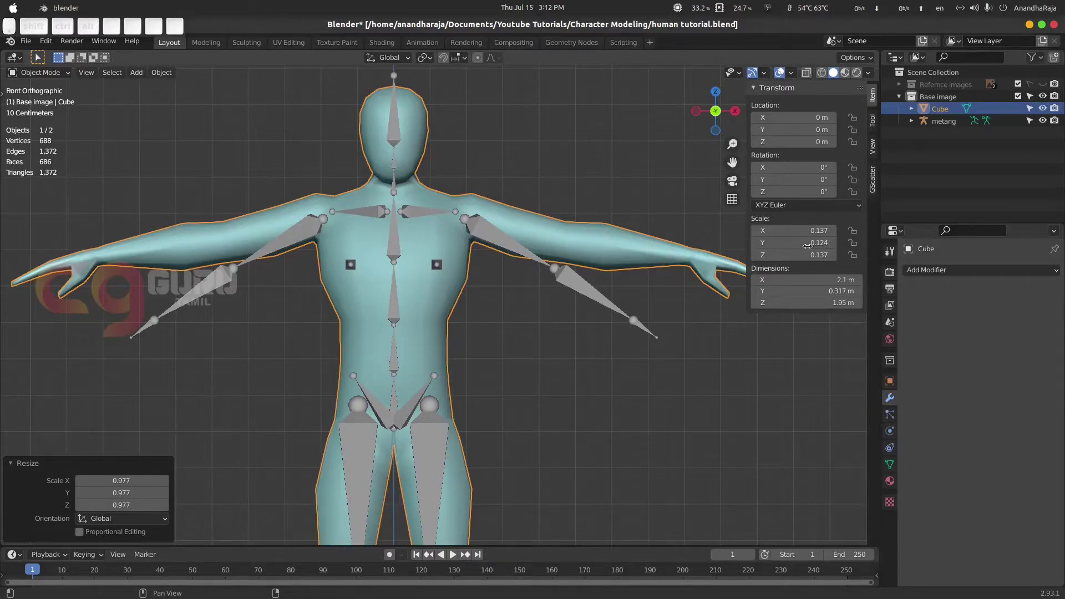
key(ctrl+a)
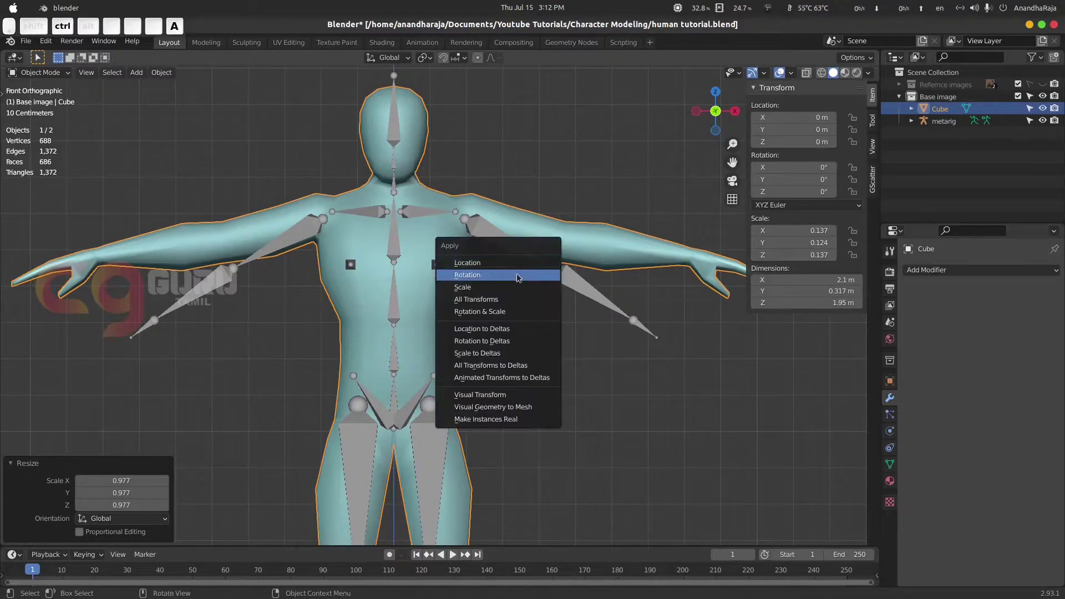
click(509, 292)
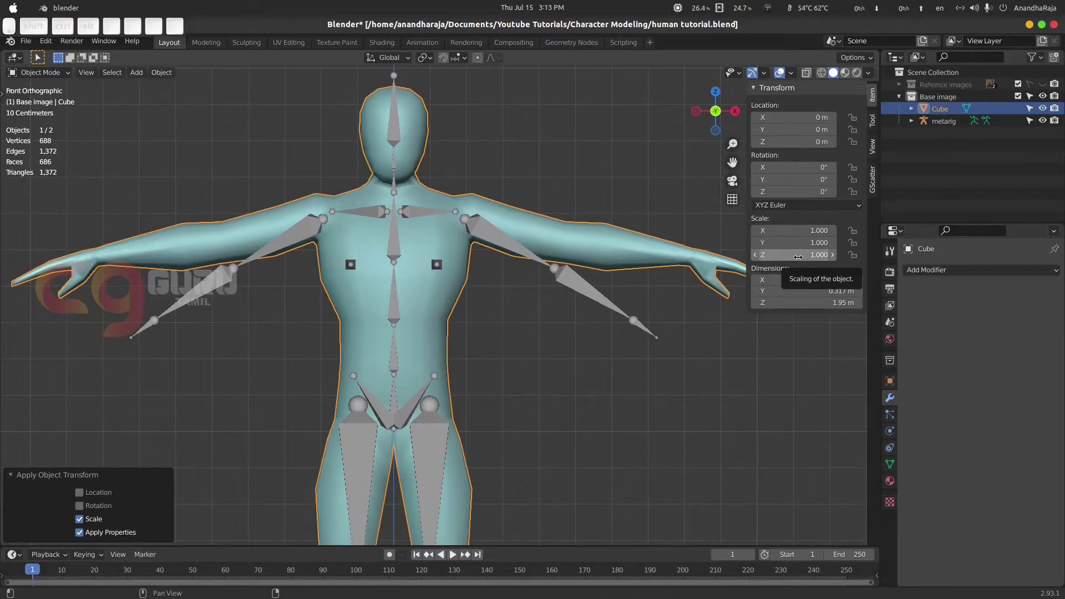
Enter Edit Mode on the metarig, enable X-axis mirroring for bone editing, and deselect all bones.
click(391, 220)
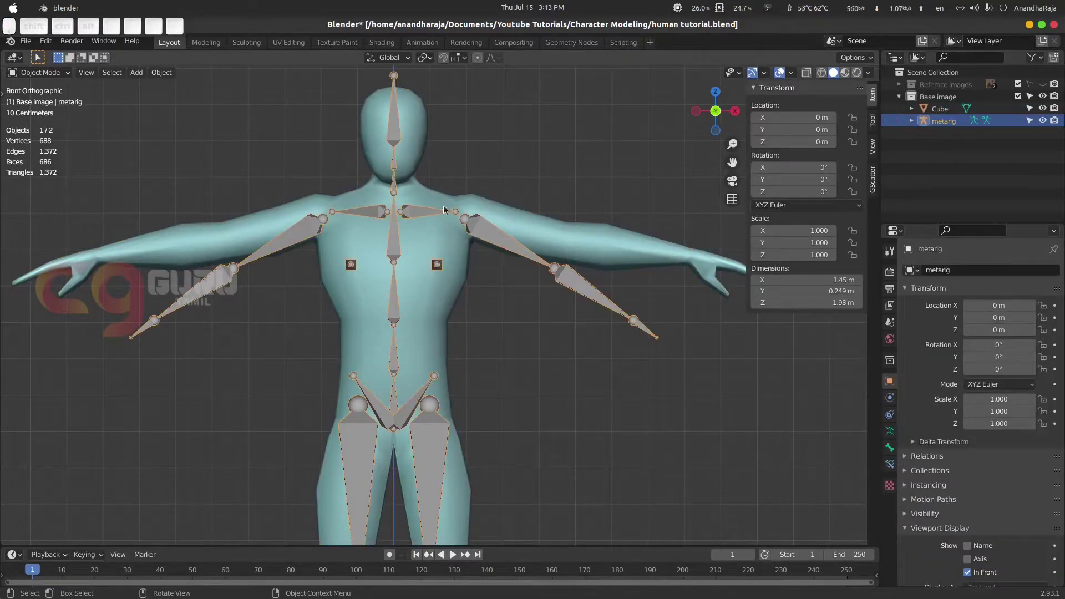
key(s)
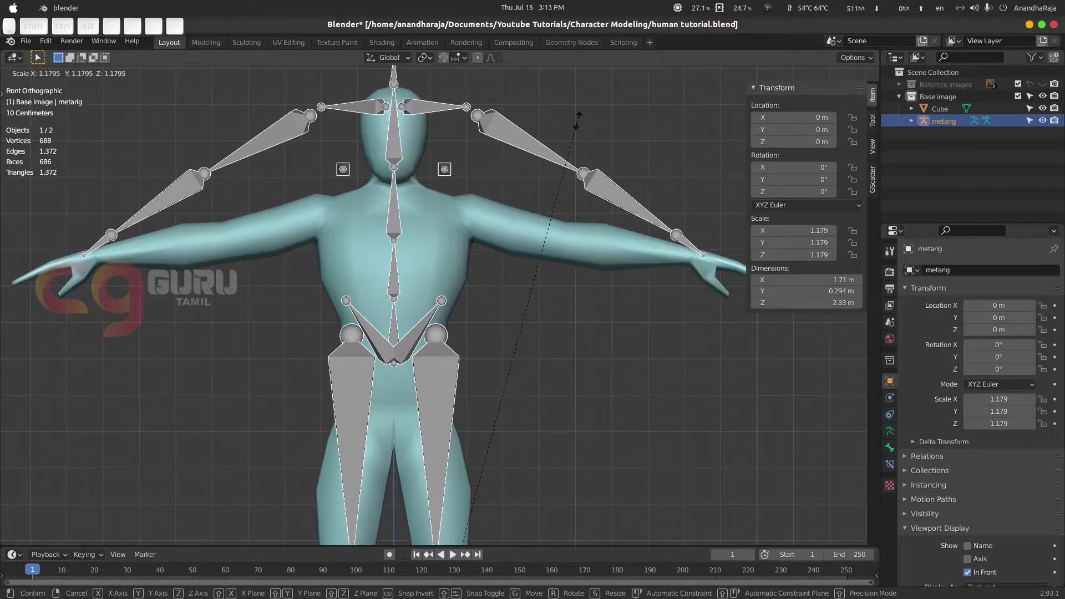
key(Escape)
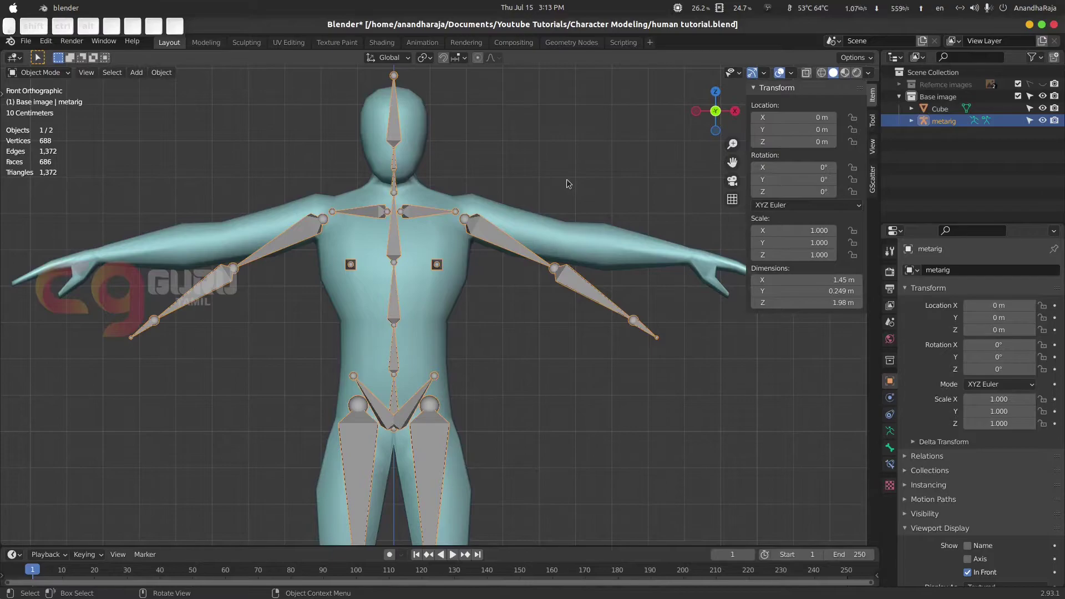
key(Tab)
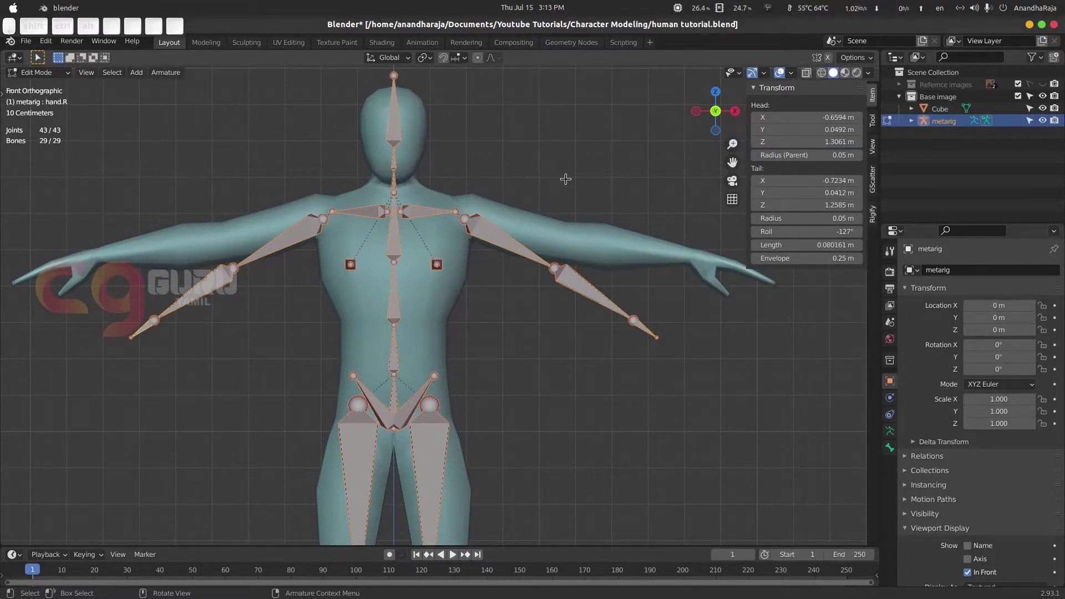
click(828, 58)
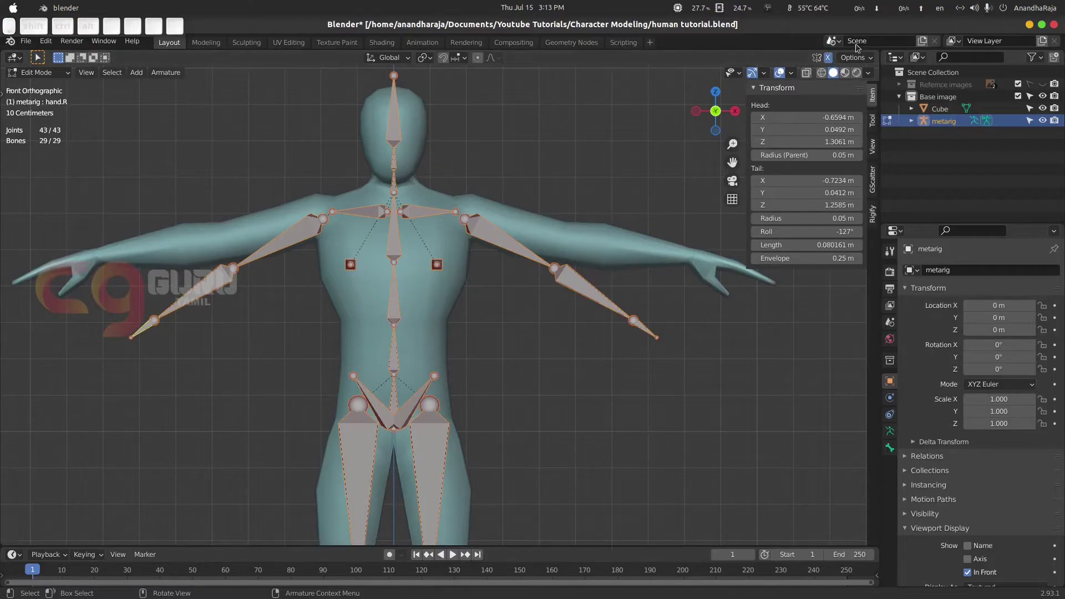
click(715, 350)
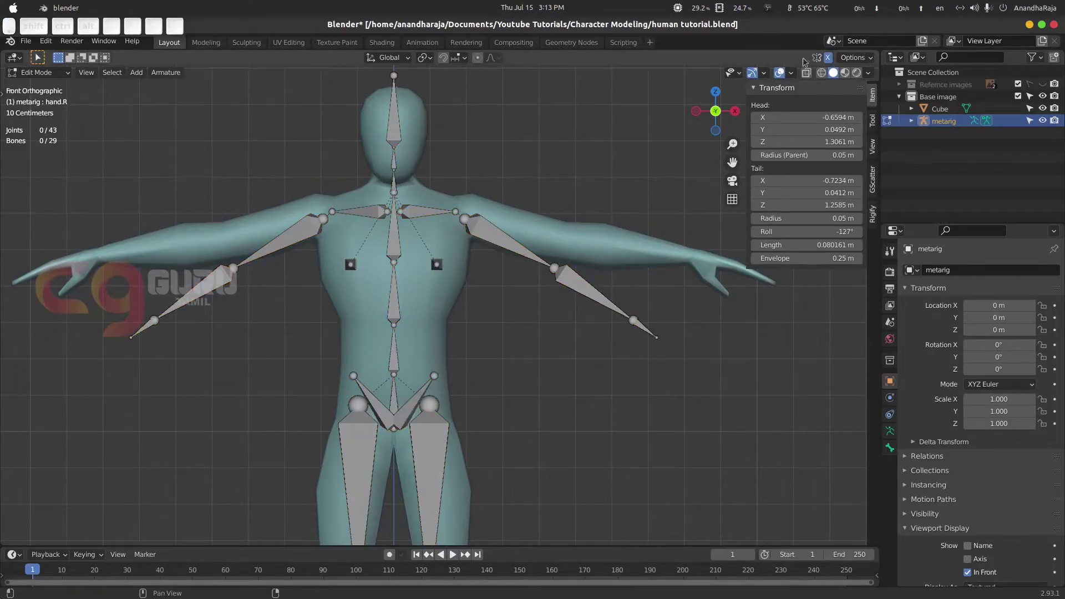
click(642, 329)
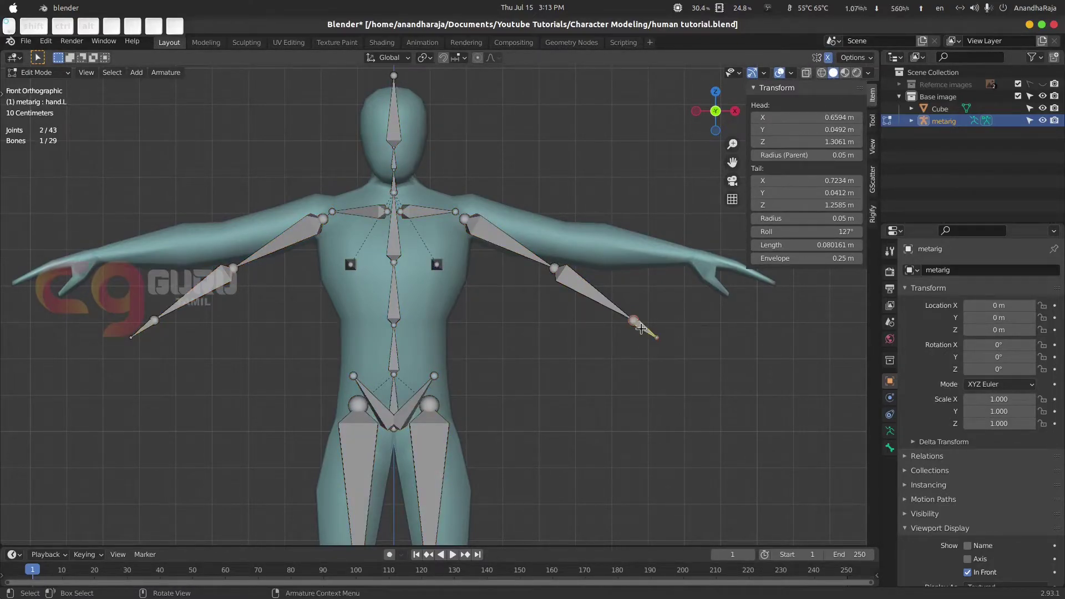
key(g)
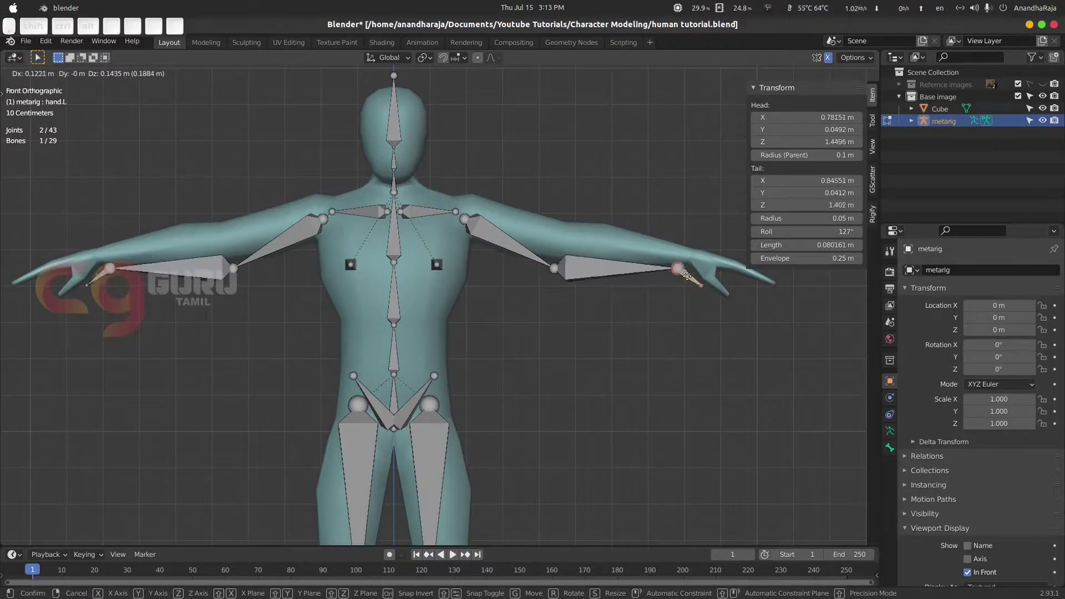
key(Escape)
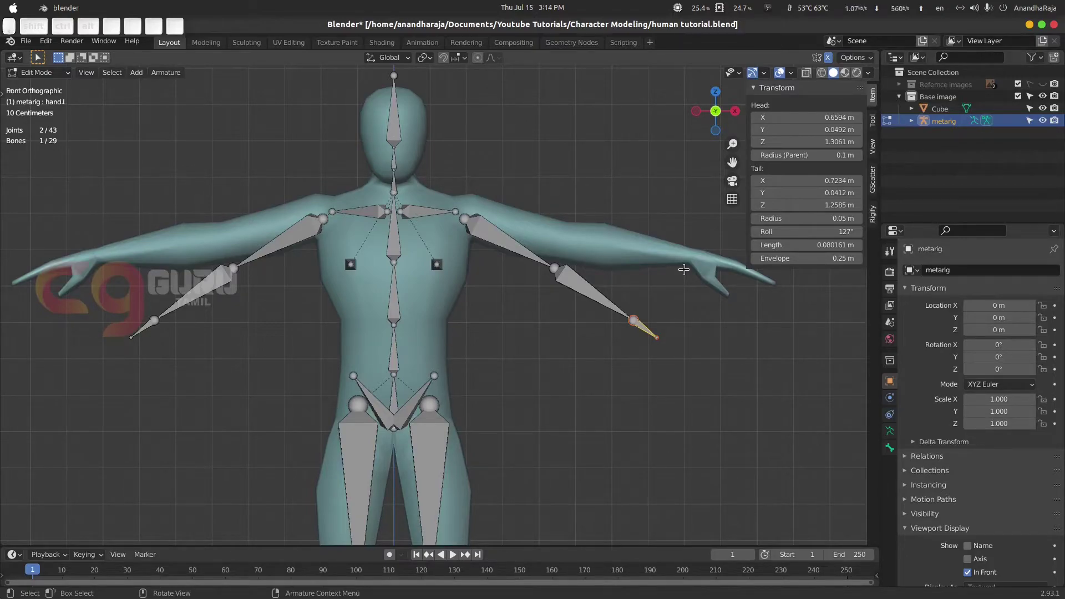
key(ctrl+z)
Move the left forearm and hand bones about 0.03 m in X and 0.089 m in Z toward the mesh's elbow.
drag(543, 389, 705, 261)
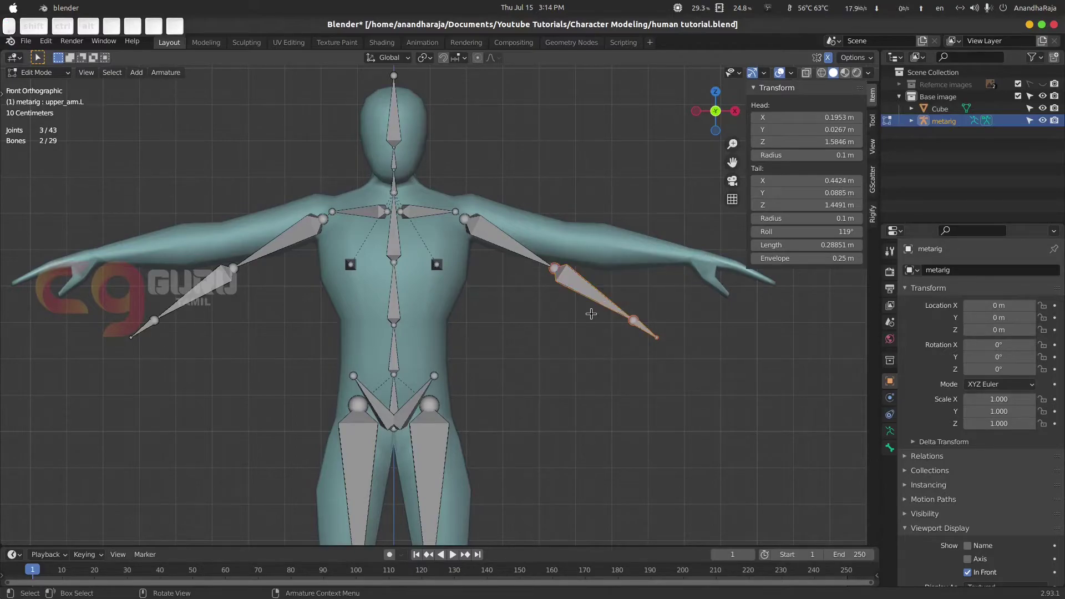
key(g)
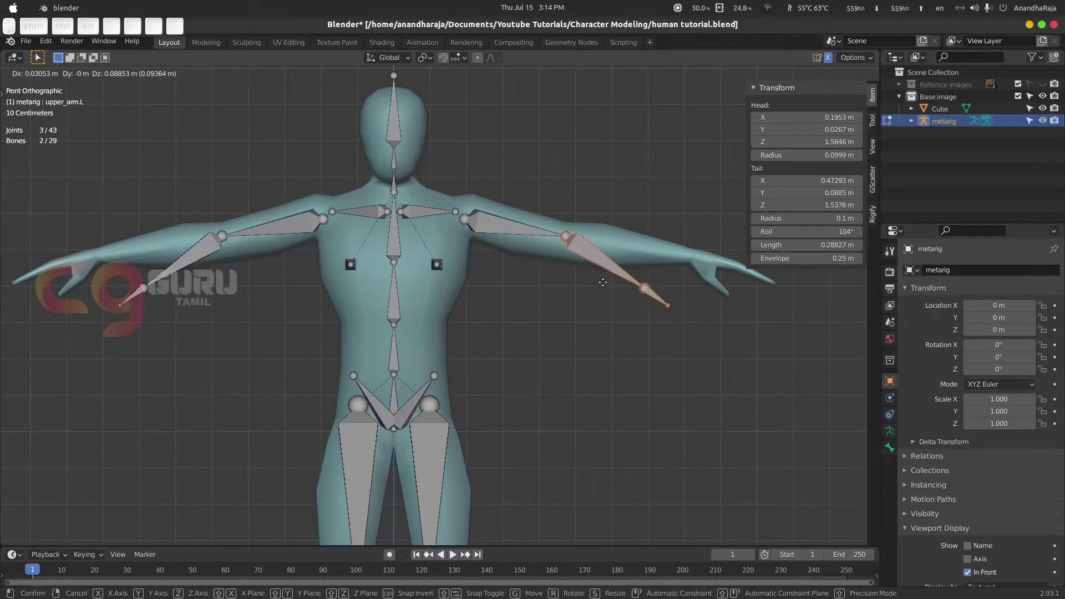
click(602, 283)
Switch the viewport to Wireframe shading with the left arm in close view for placing the elbow joint.
scroll(547, 270, up, 3)
shift+middle_drag(602, 264, 406, 370)
key(z)
click(442, 290)
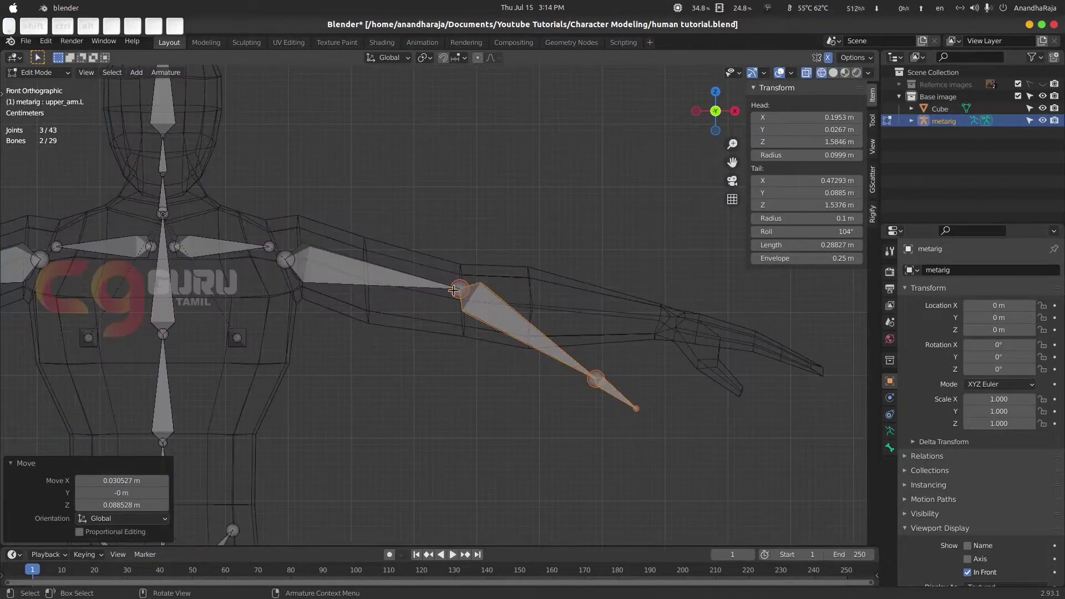
Move the left hand bone to the mesh's wrist and its tip about 0.153 m in X and -0.02 m in Z to the fingertips.
click(606, 390)
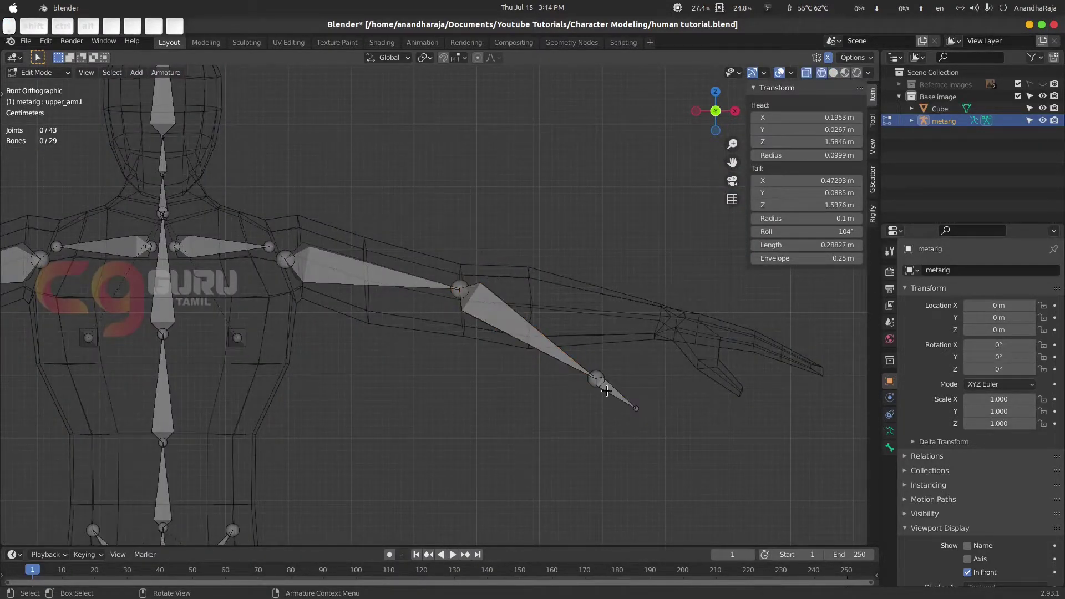
key(g)
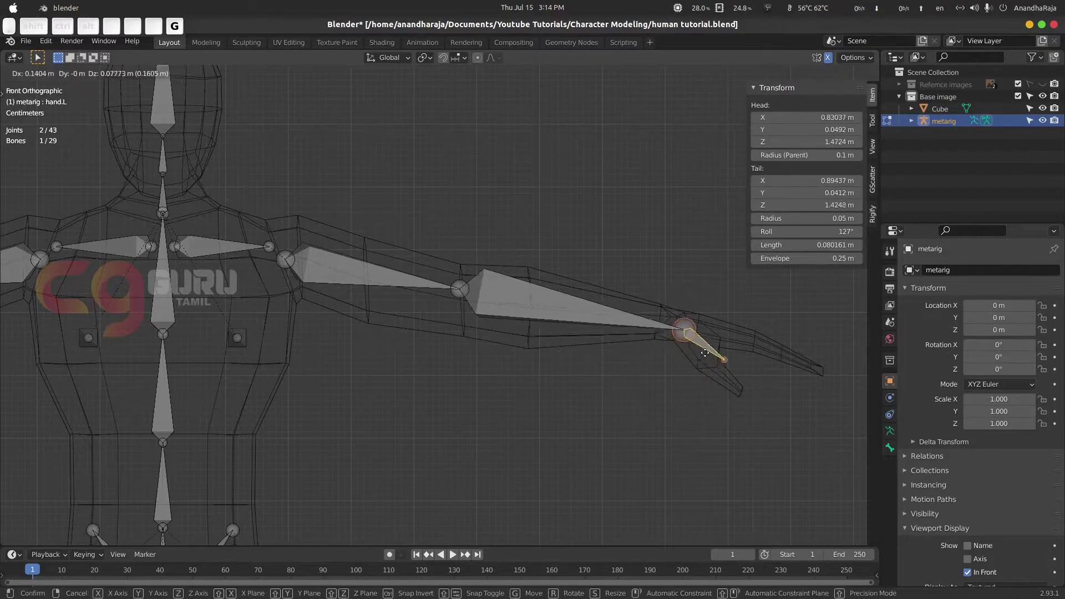
click(710, 369)
click(719, 353)
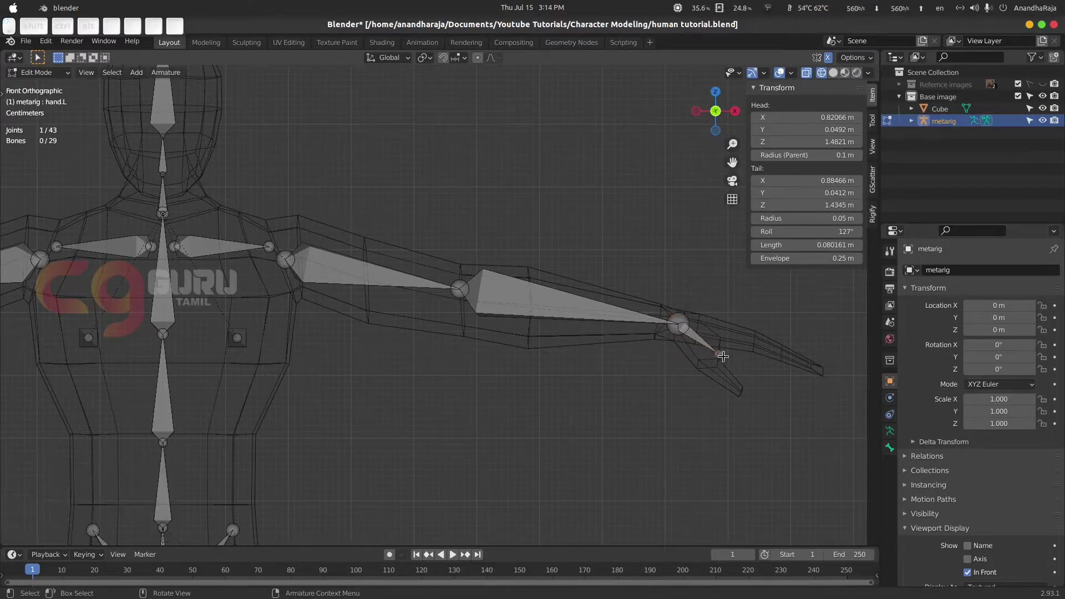
key(g)
click(818, 366)
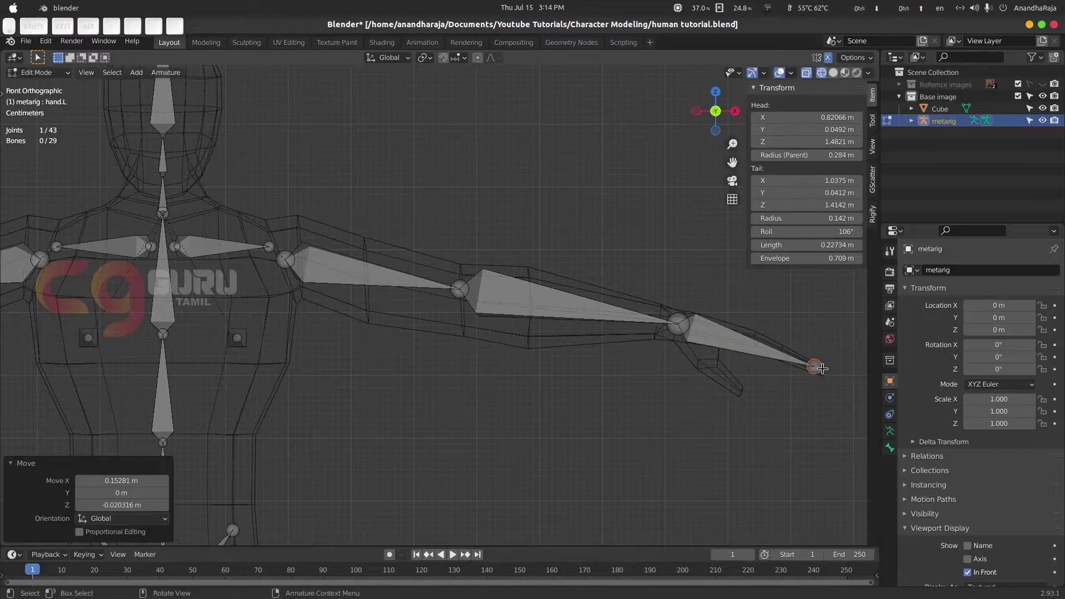
In top view, move the left elbow joint to about X 0.479 m and Y 0.027 m, inside the mesh's arm.
key(KP_7)
scroll(629, 381, down, 5)
shift+middle_drag(567, 421, 556, 244)
scroll(494, 283, up, 8)
click(448, 178)
click(441, 167)
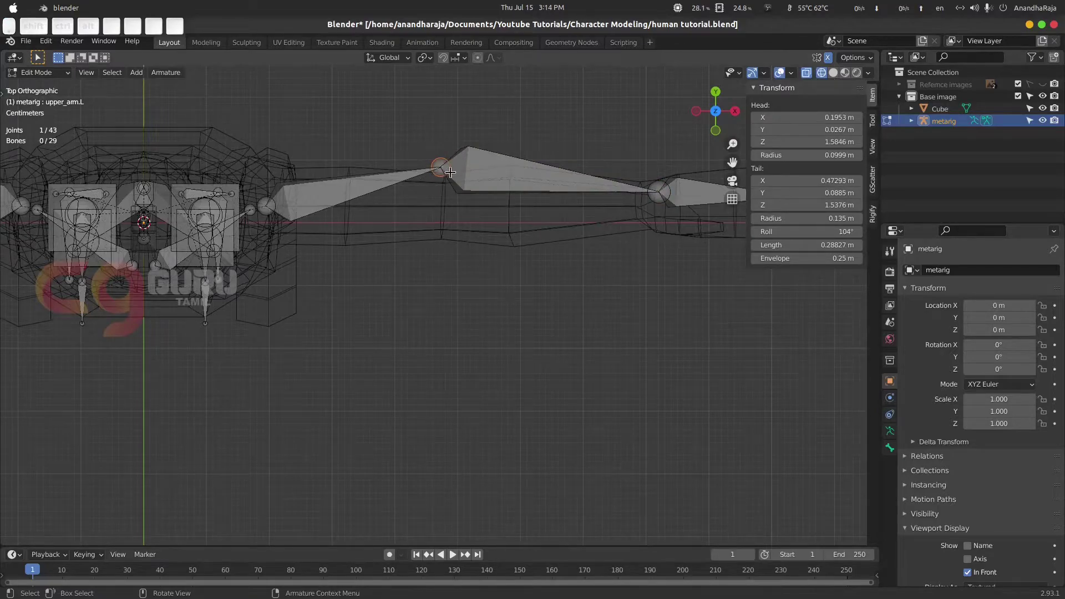
drag(442, 168, 447, 208)
click(510, 195)
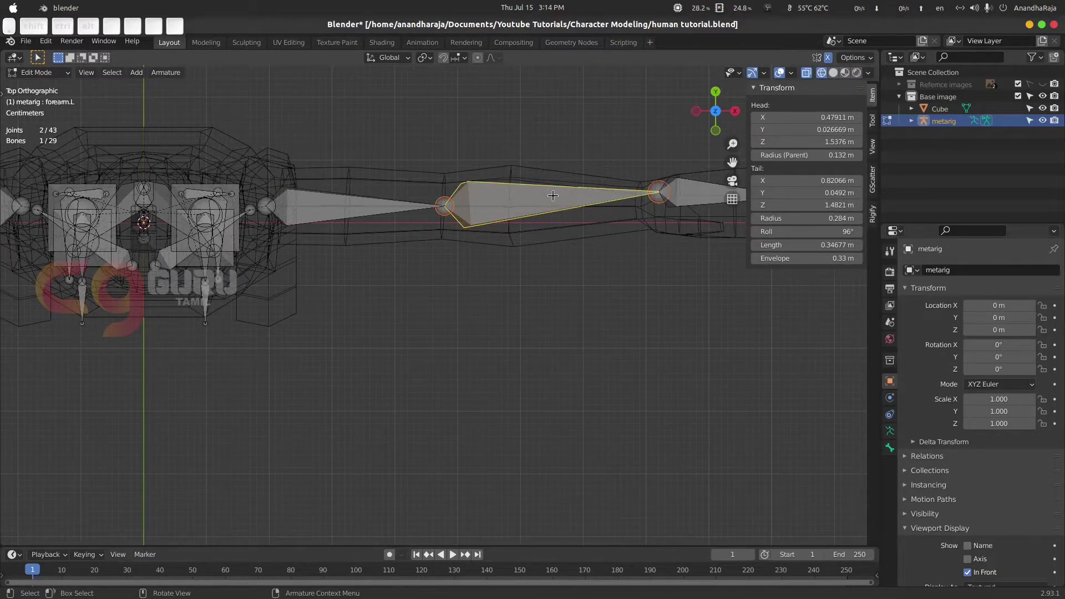
drag(552, 196, 555, 173)
key(Escape)
Move the left wrist joint about -0.018 m in X and -0.009 m in Y to center it in the mesh's wrist.
click(660, 192)
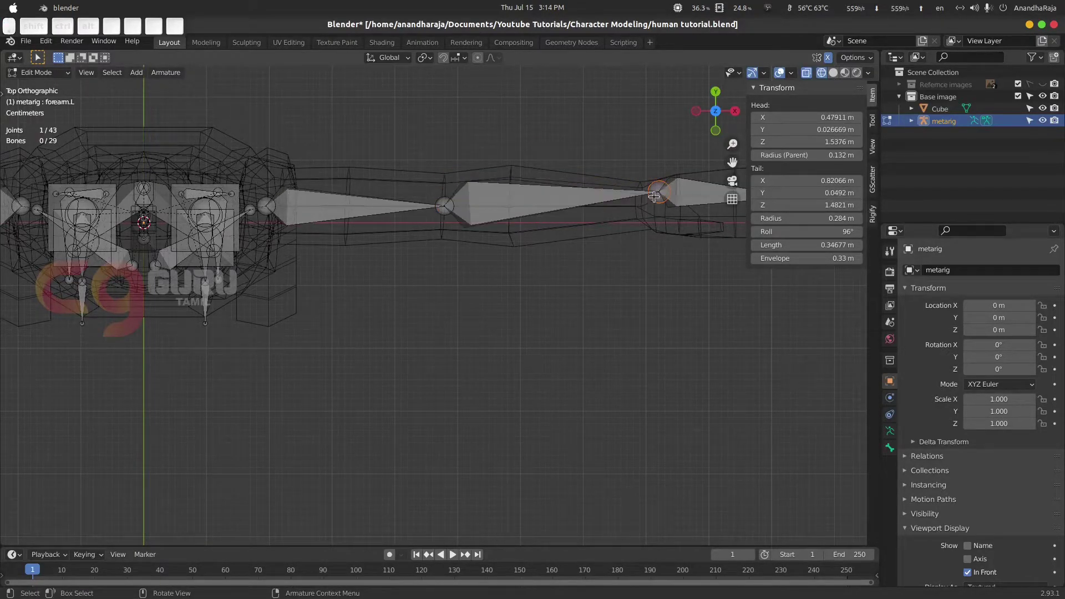
scroll(654, 195, down, 3)
key(g)
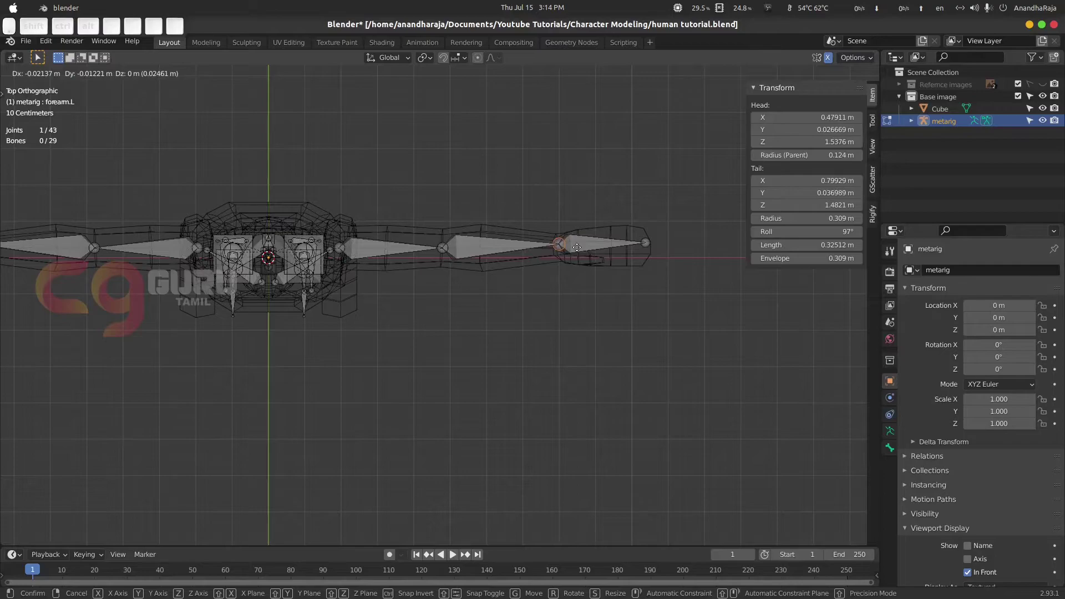
click(580, 247)
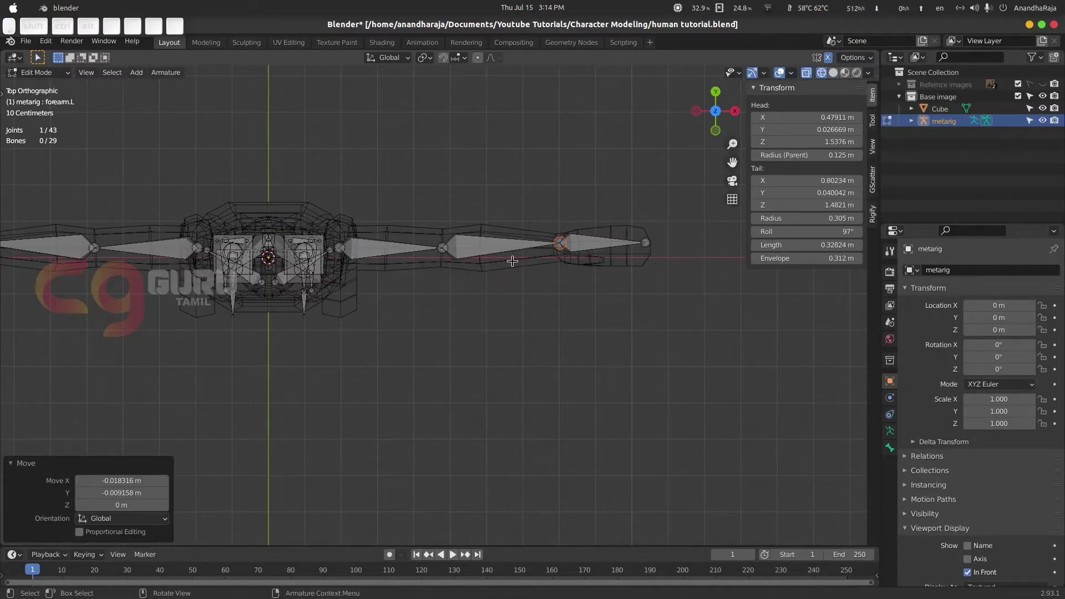
In front view, move the top joint of the left thigh bone about 0.008 m in X and -0.056 m in Z to the mesh's hip.
key(KP_1)
scroll(516, 261, down, 2)
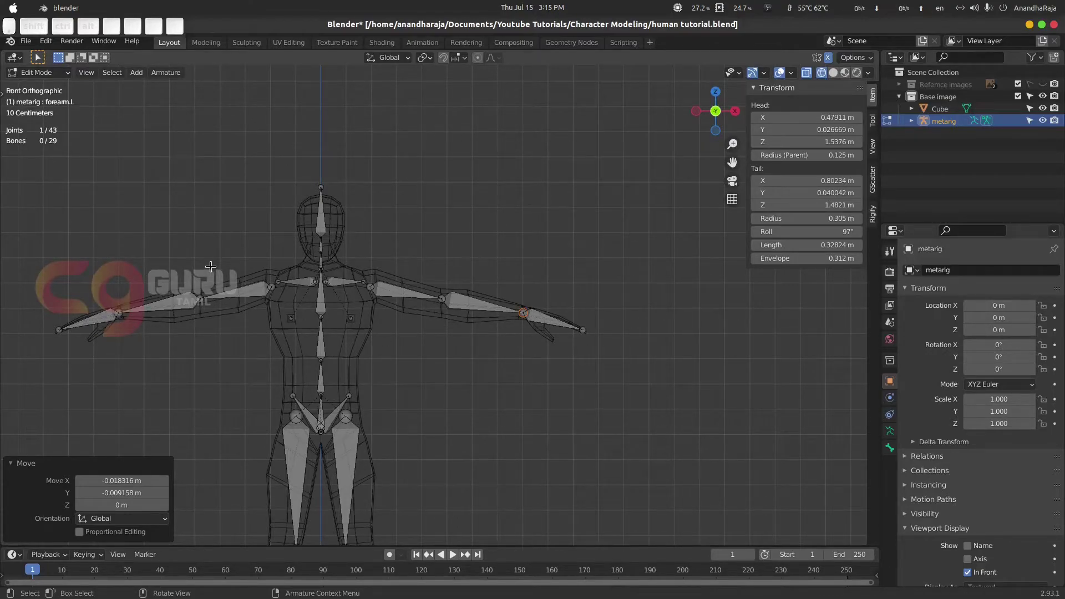
shift+middle_drag(441, 442, 488, 264)
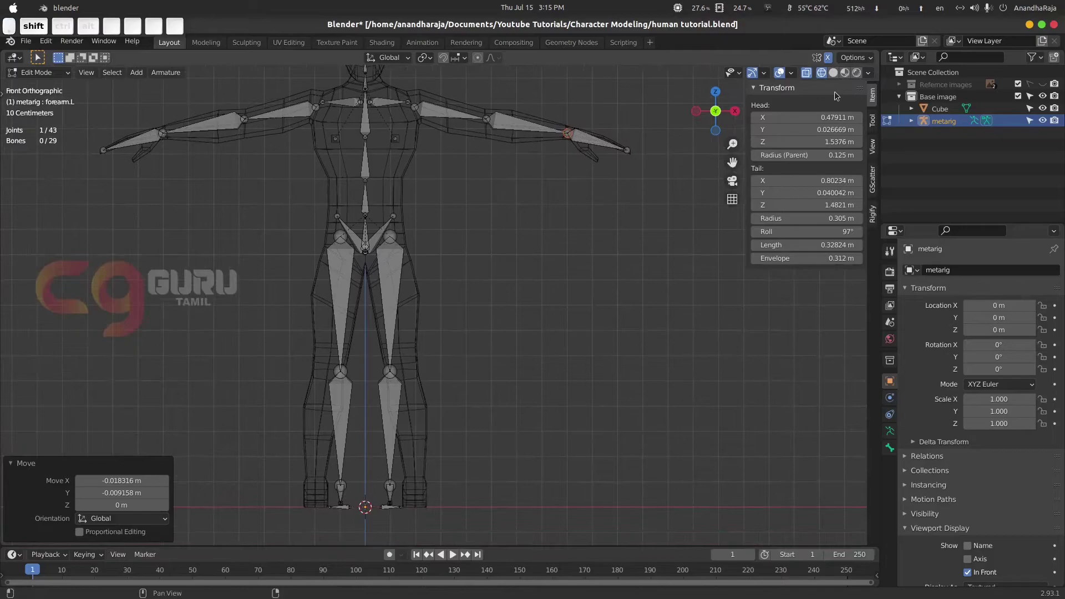
scroll(473, 254, up, 3)
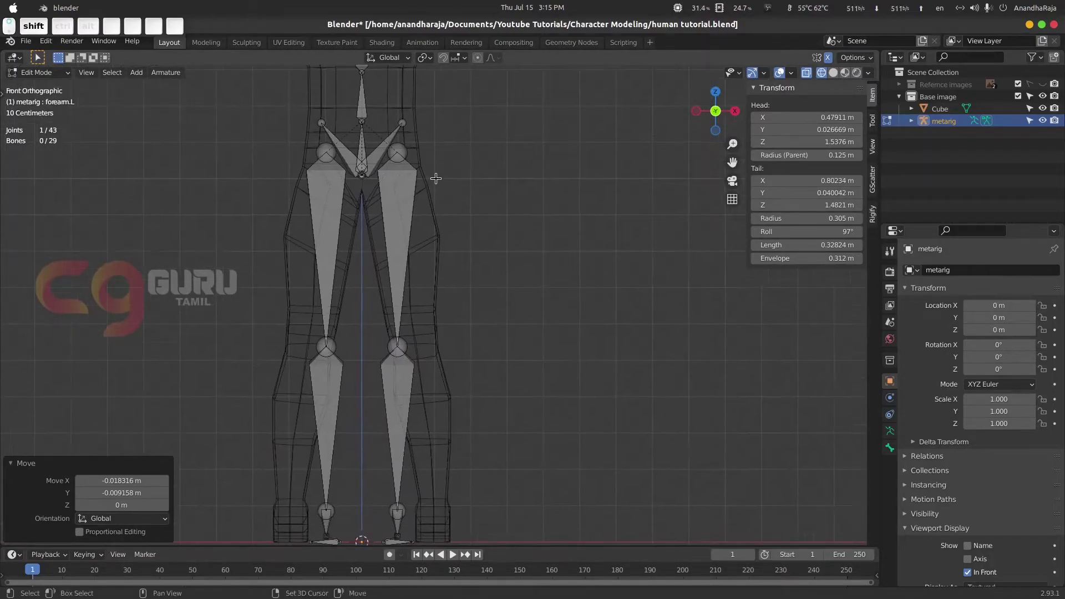
scroll(440, 181, up, 2)
shift+middle_drag(441, 181, 443, 271)
click(386, 171)
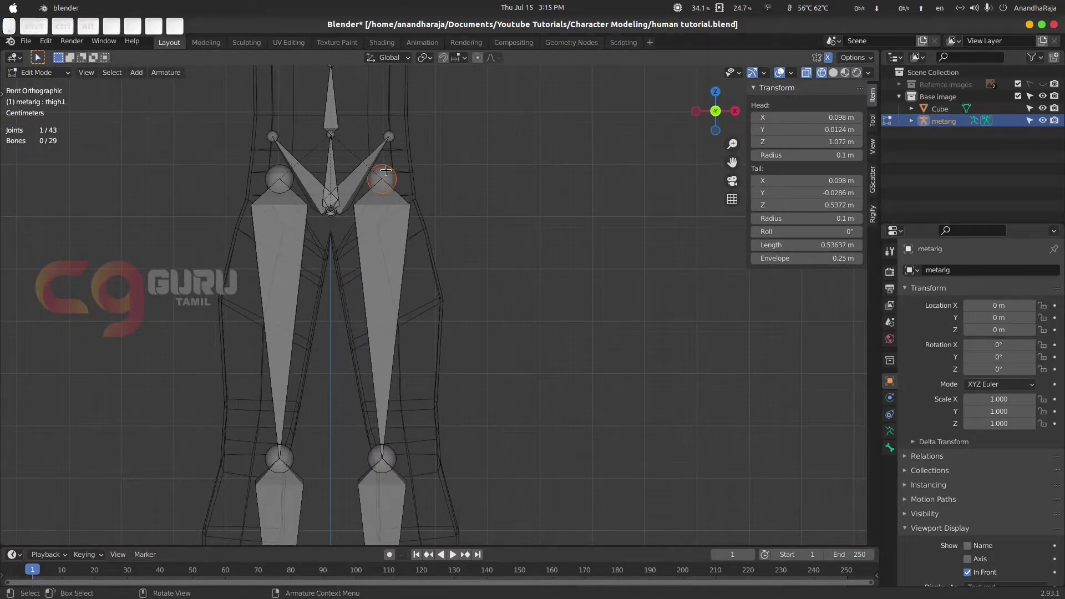
key(g)
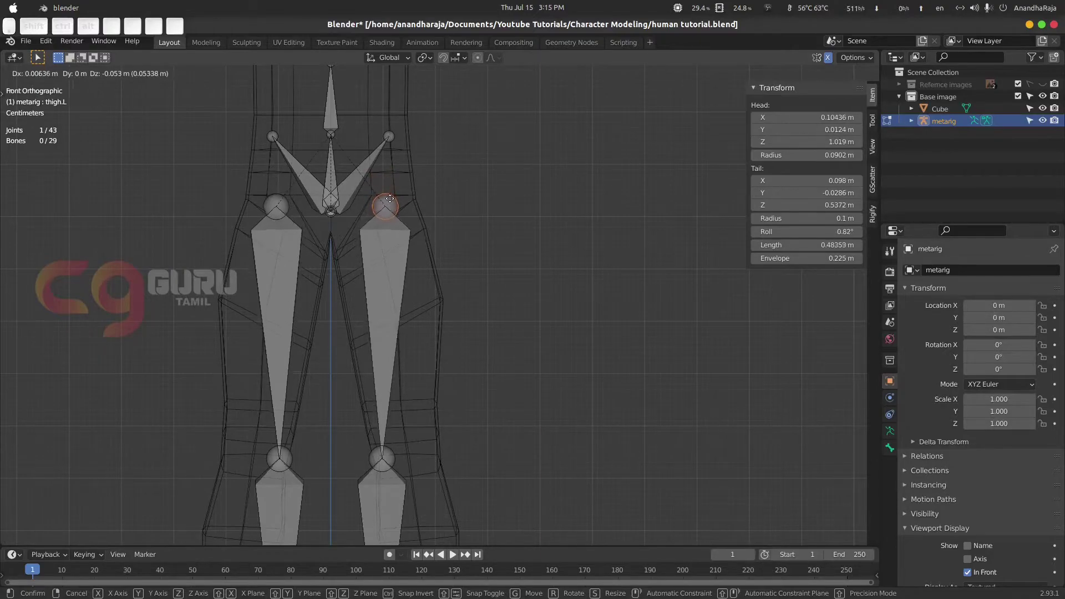
click(390, 200)
Move the left knee joint about 0.044 m in X and 0.058 m in Z to the mesh's knee.
scroll(484, 484, down, 2)
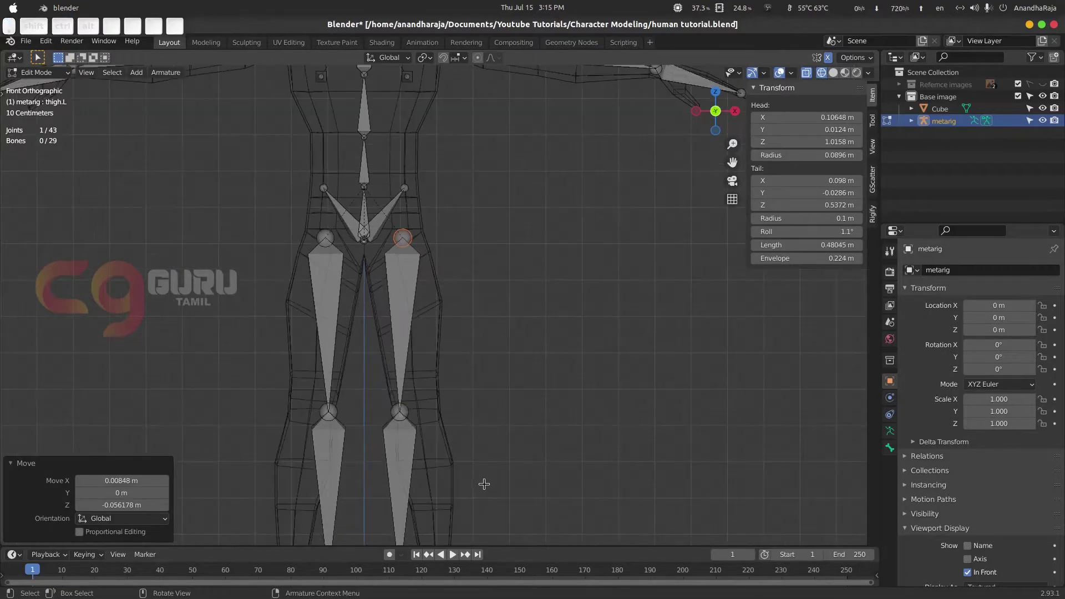
shift+middle_drag(402, 419, 405, 308)
click(400, 287)
key(g)
click(416, 266)
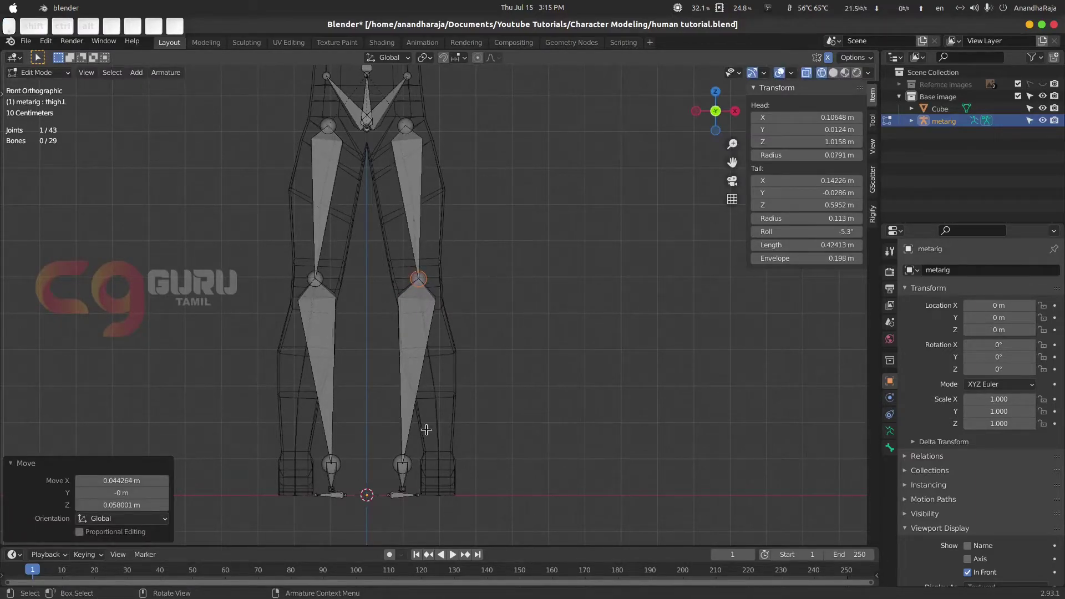
Move all the left foot bones together about 0.095 m in X and 0.02 m in Z into the mesh's foot.
drag(387, 519, 431, 464)
key(g)
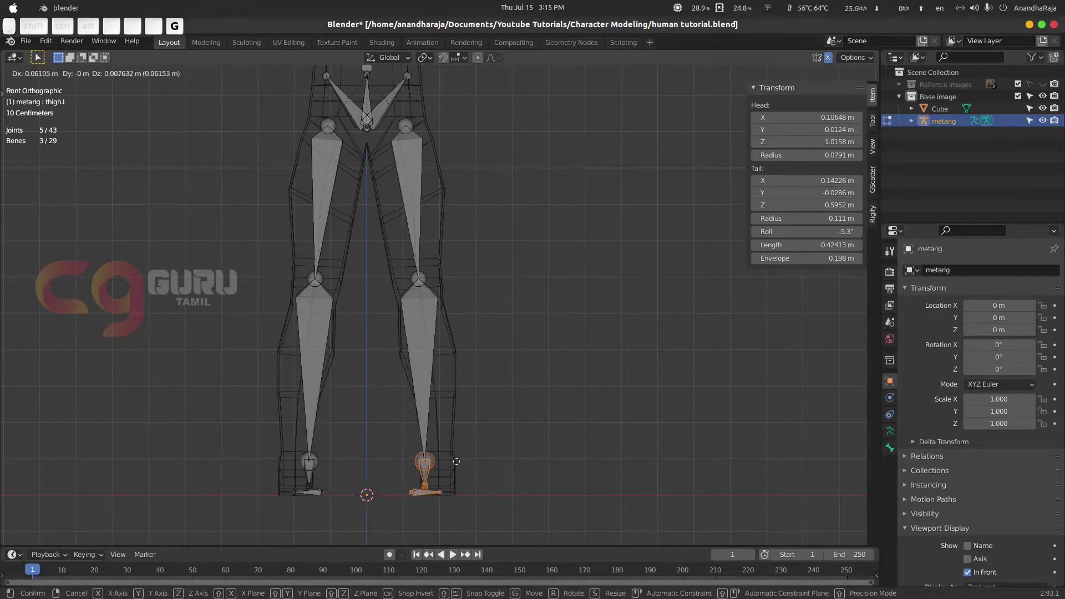
click(466, 457)
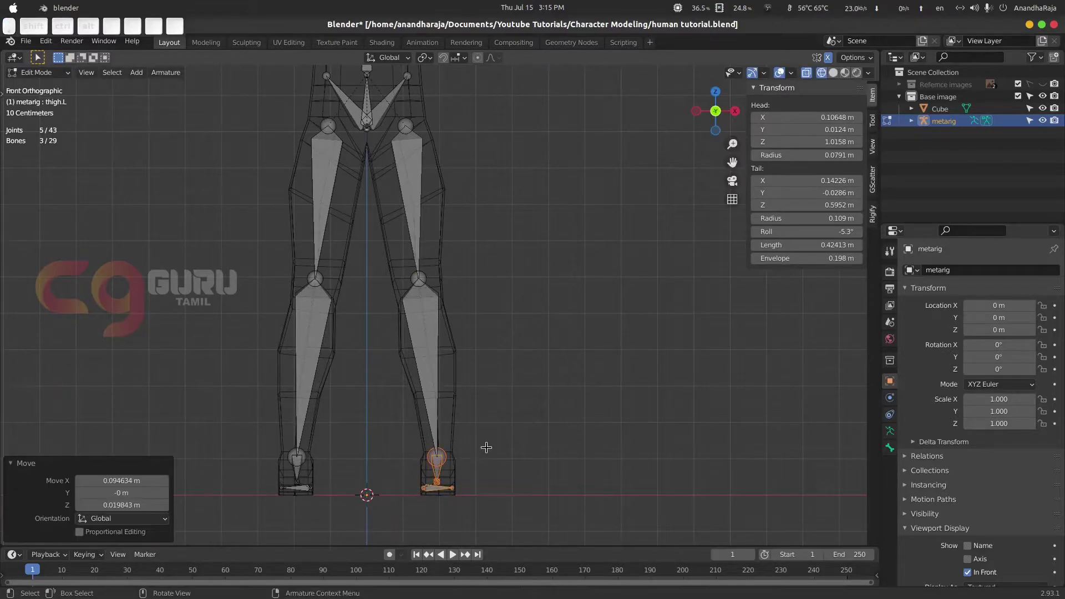
In side view, move the ankle joint backward toward the heel to center it in the mesh's ankle.
key(KP_3)
click(606, 469)
scroll(505, 351, up, 4)
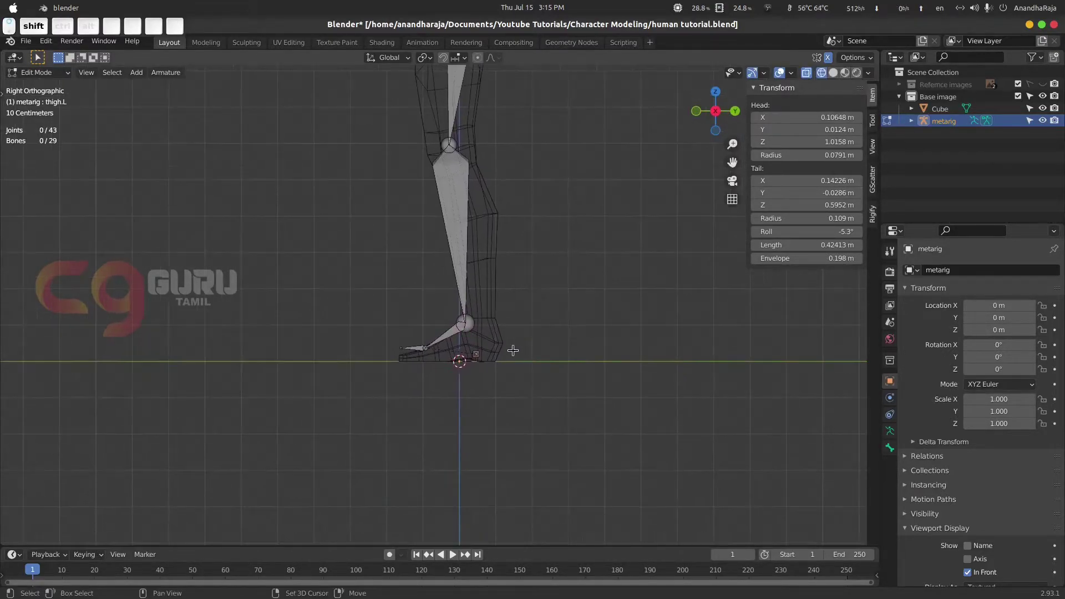
click(501, 351)
drag(502, 351, 532, 347)
Fit the left toe bone inside the mesh's foot, its head near Y -0.058 m, Z 0.02 m and its tip near Y -0.16 m, Z 0.006 m.
drag(409, 394, 432, 407)
click(360, 393)
key(g)
click(365, 416)
Move the heel bones about 0.04 m in Y and -0.012 m in Z to the back of the mesh's heel.
drag(486, 443, 527, 395)
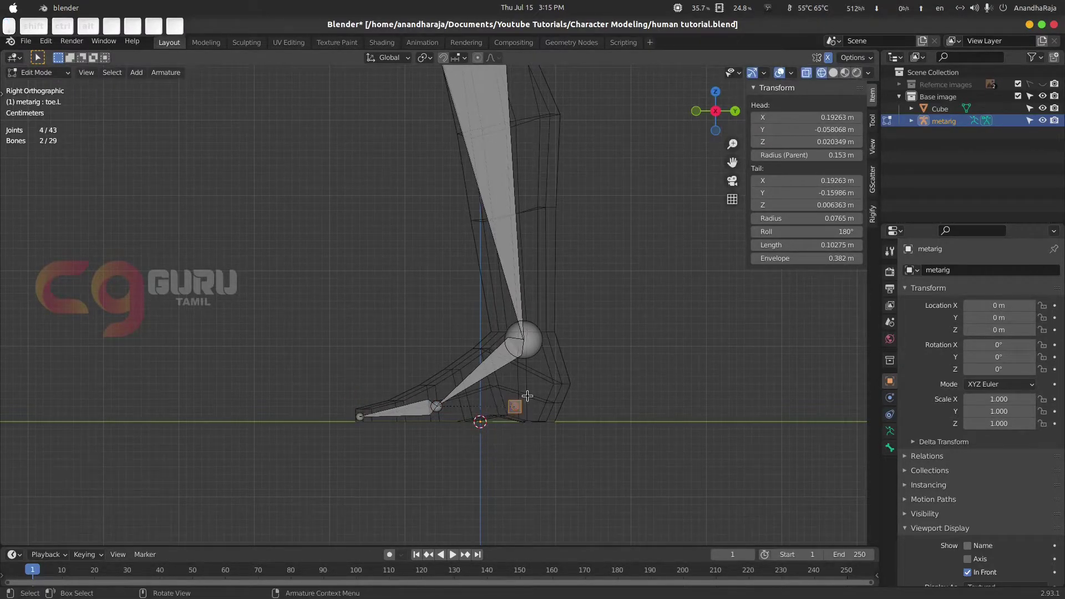
key(g)
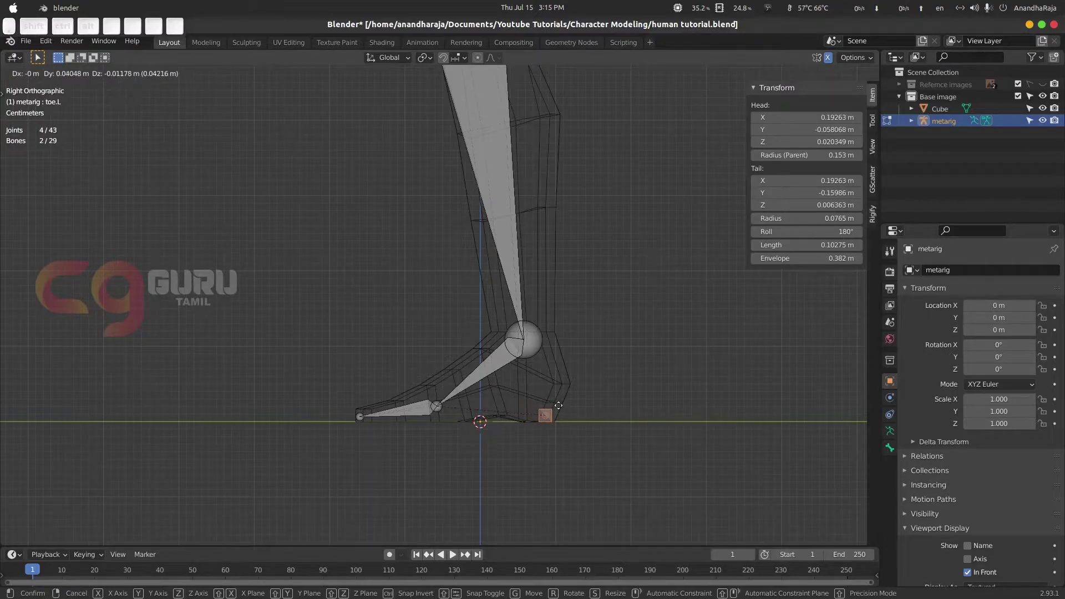
click(558, 405)
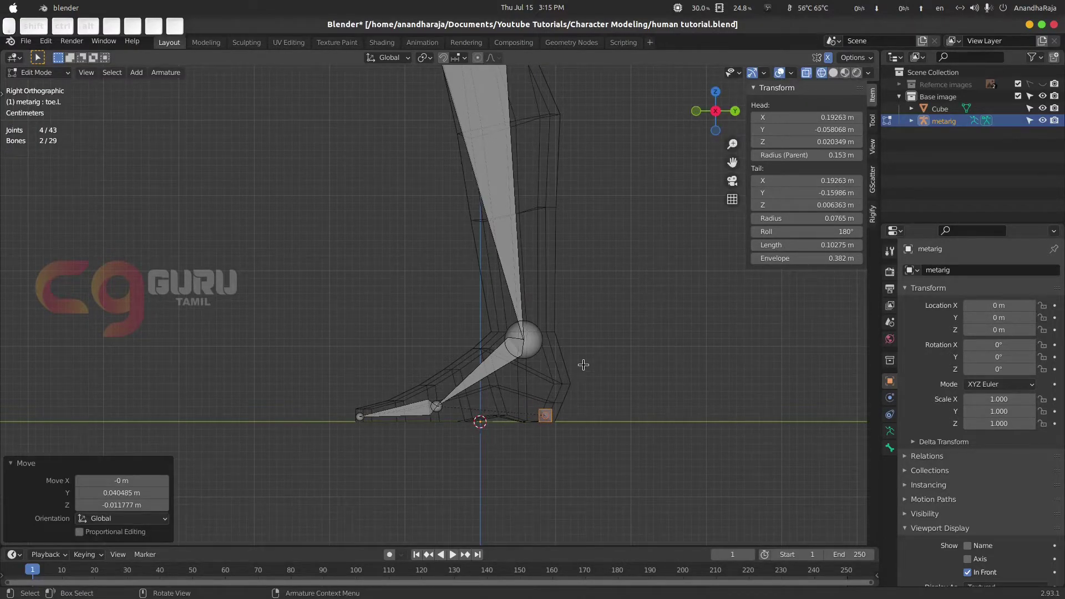
In front view, move the tip of the left pelvis bone about 0.006 m in X and -0.06 m in Z.
scroll(519, 353, down, 4)
shift+middle_drag(474, 286, 426, 386)
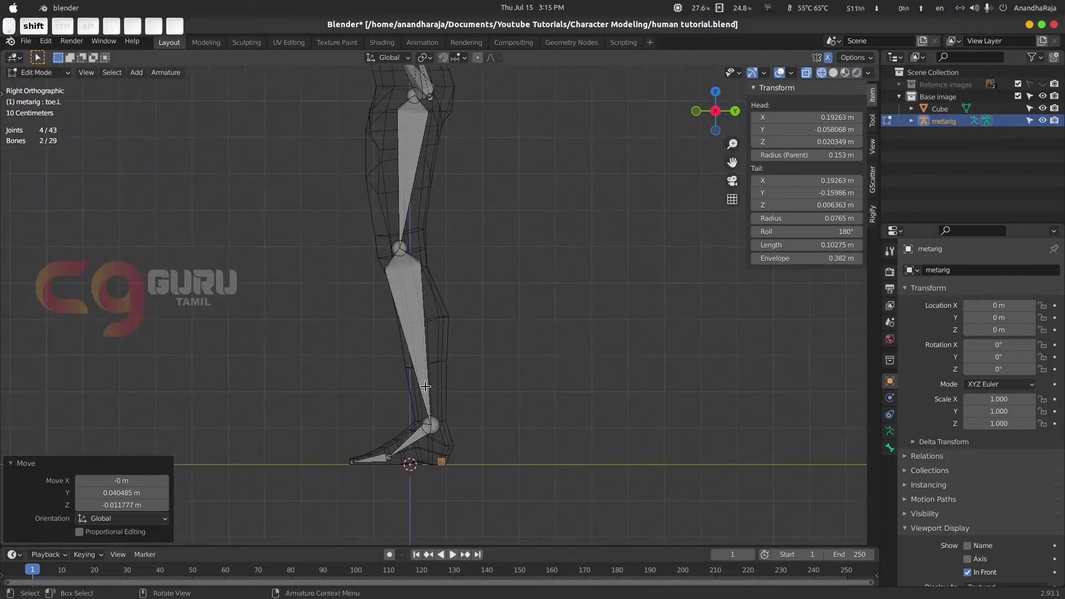
key(1)
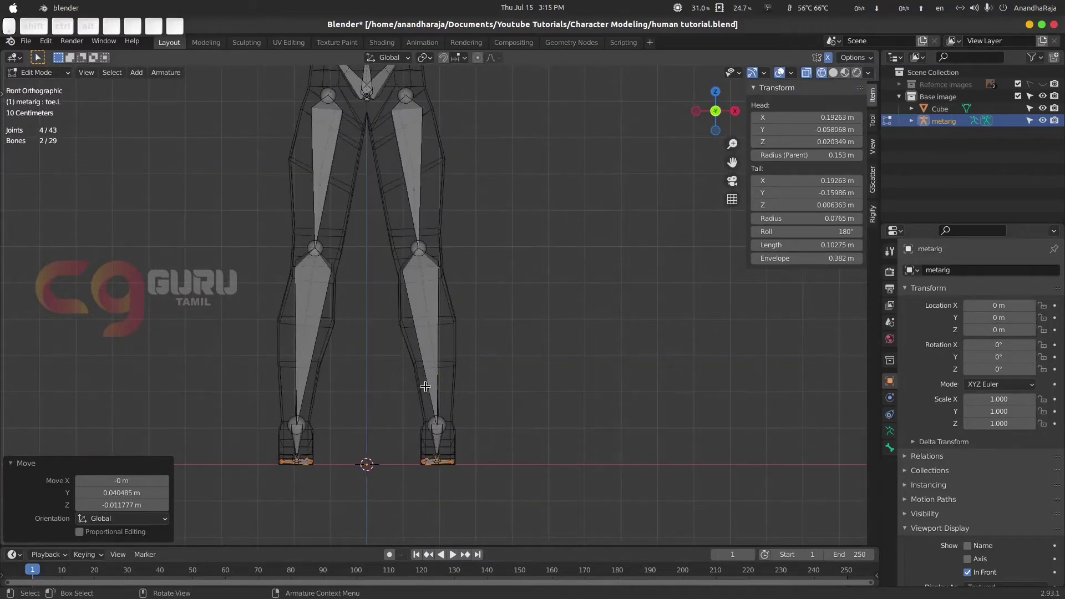
shift+middle_drag(573, 317, 553, 465)
scroll(455, 311, up, 2)
shift+middle_drag(459, 293, 528, 410)
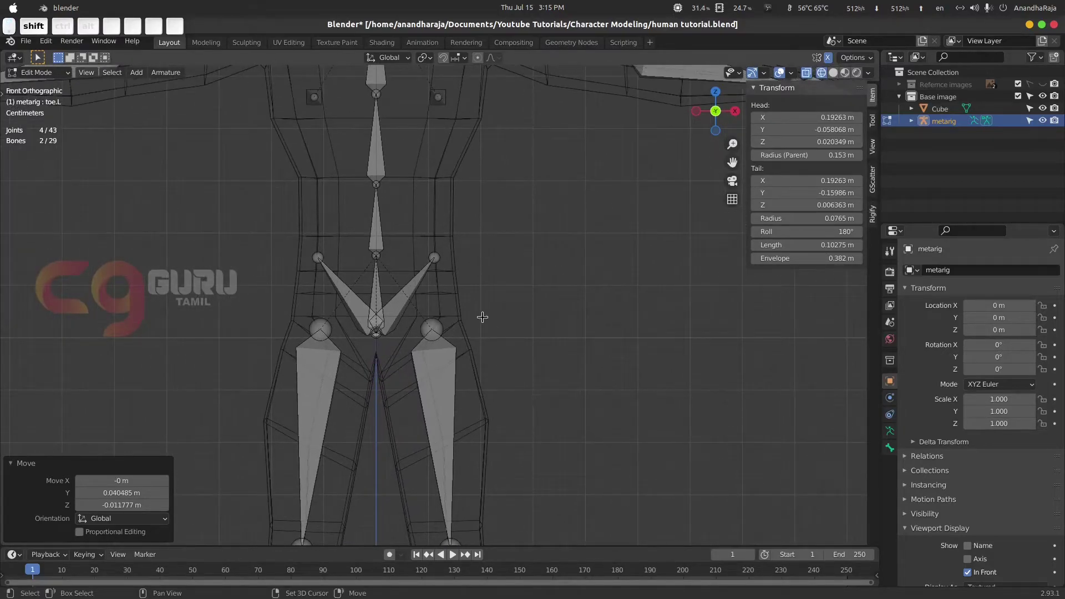
click(447, 265)
click(434, 258)
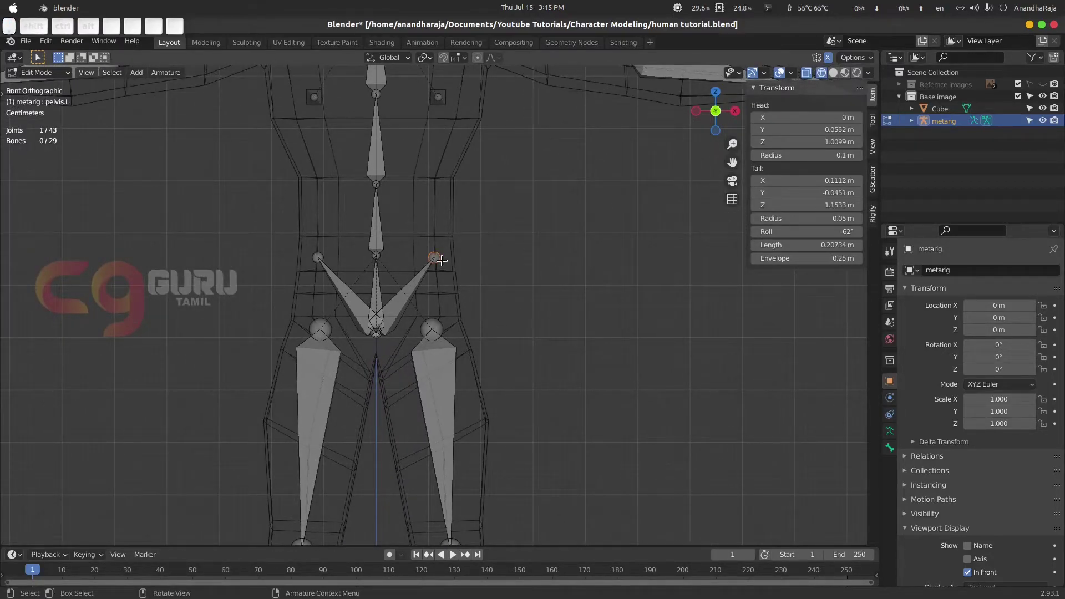
key(g)
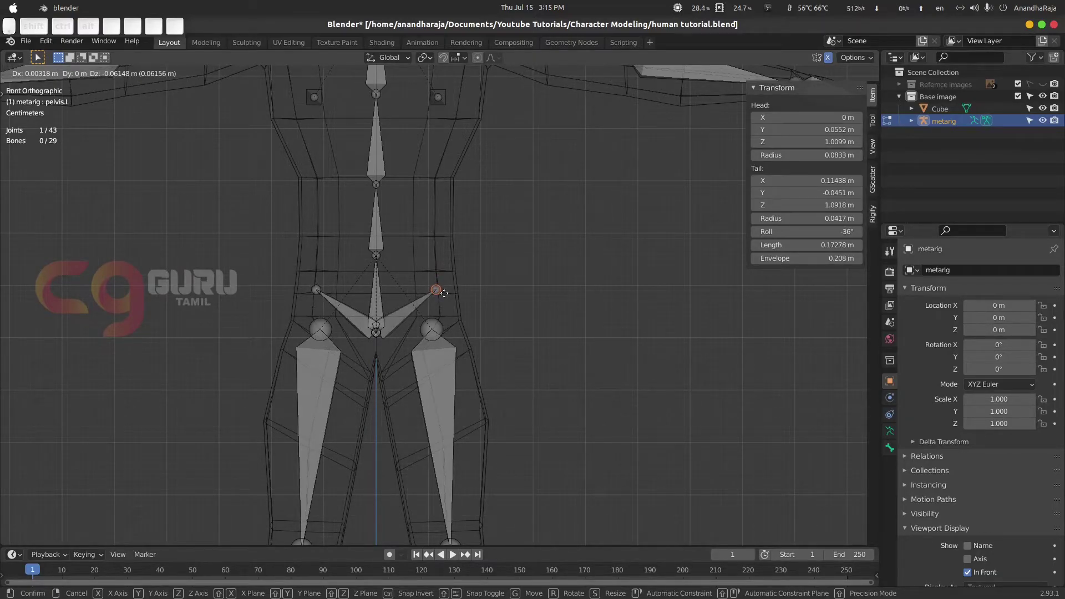
key(Escape)
key(g)
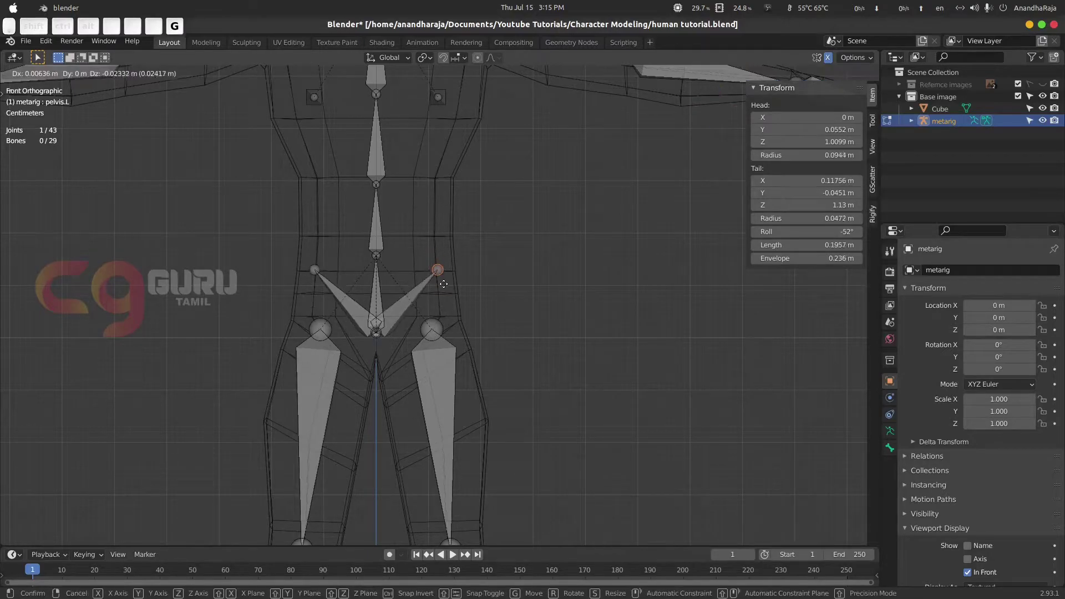
click(444, 302)
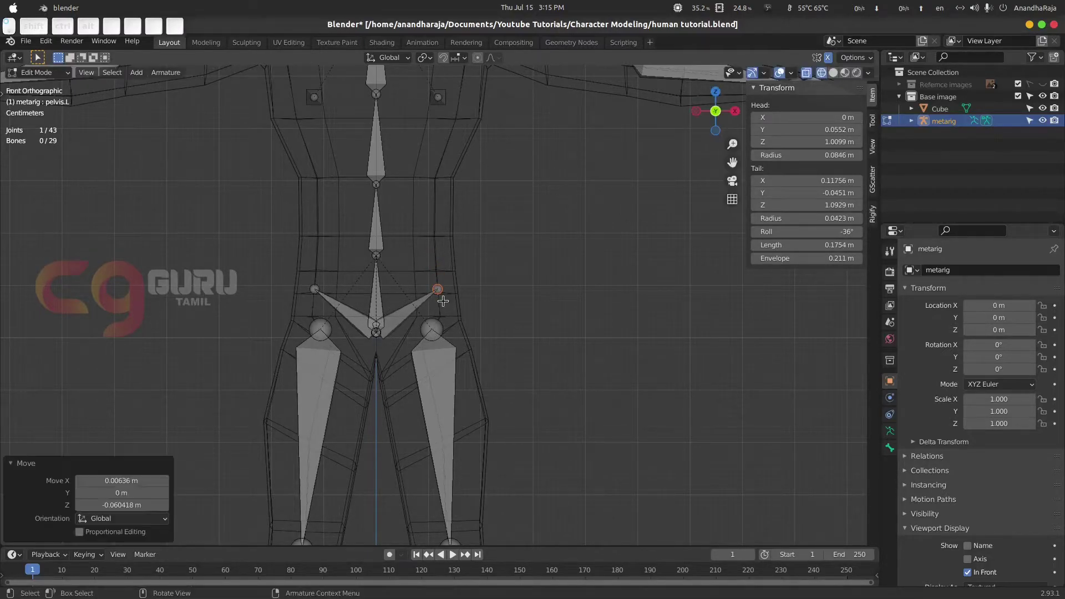
Move the left upper arm bone's shoulder joint about 0.007 m in X and 0.016 m in Z.
scroll(505, 288, down, 3)
shift+middle_drag(492, 304, 481, 368)
scroll(443, 316, up, 5)
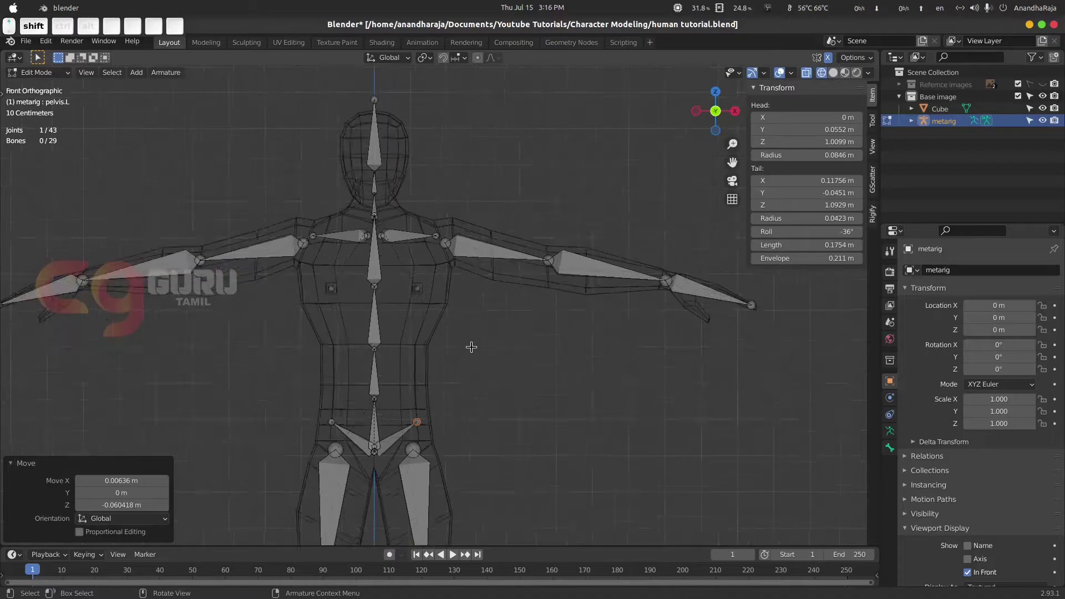
click(447, 182)
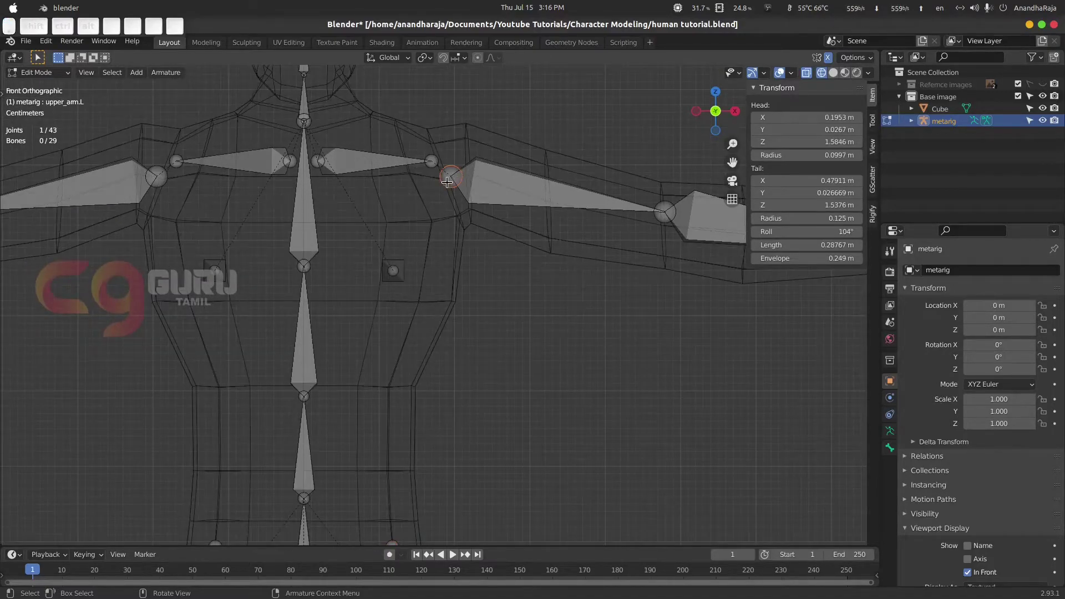
key(g)
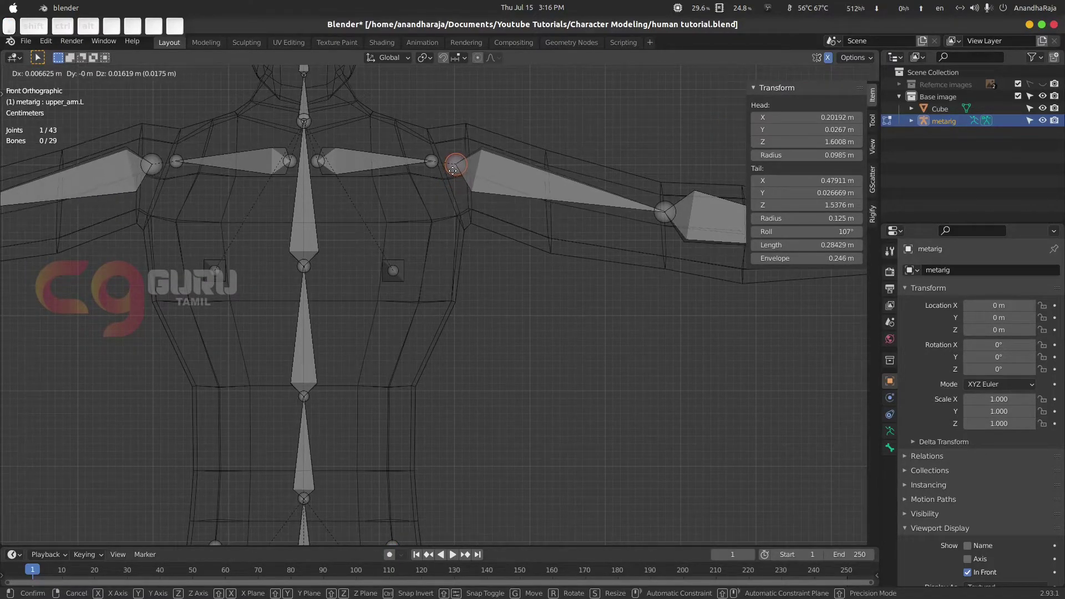
click(453, 170)
In right view, move the joint between the two neck bones to about Y 0.01 m, Z 1.68 m.
key(KP_3)
shift+middle_drag(479, 175, 493, 309)
scroll(491, 305, up, 4)
scroll(401, 307, up, 2)
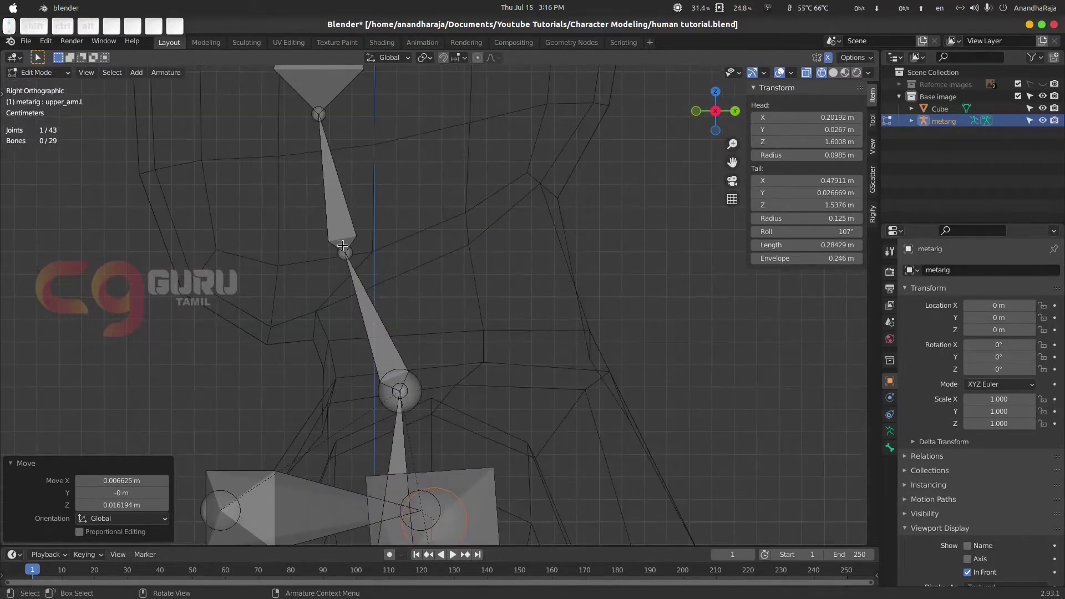
scroll(361, 249, down, 3)
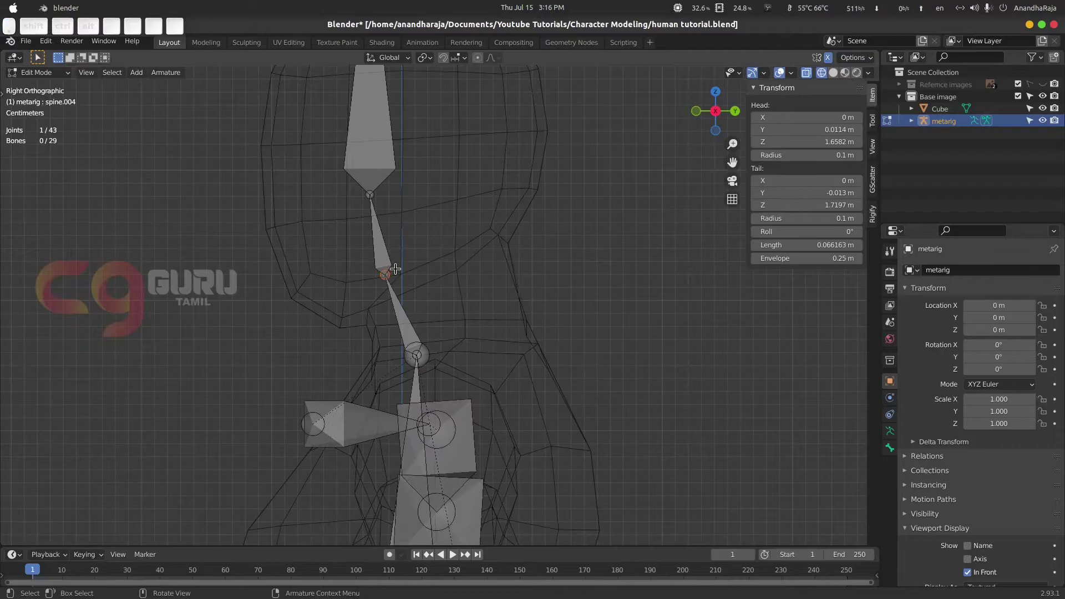
key(g)
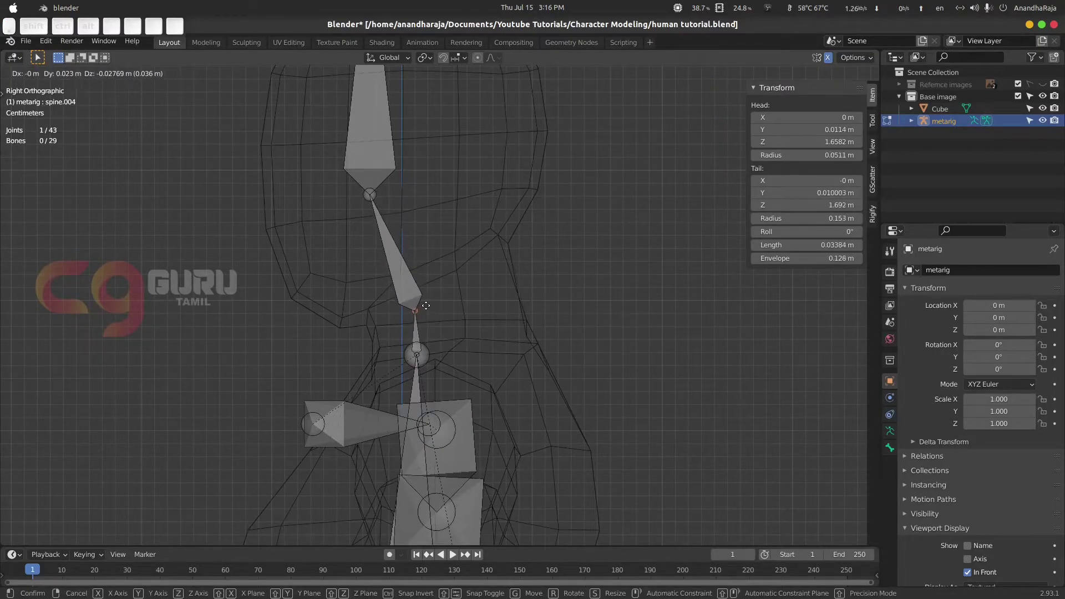
click(424, 320)
Move the head bone's base about 0.029 m in Y and -0.073 m in Z, and its tip about 0.019 m in Y and -0.042 m in Z.
click(378, 203)
key(g)
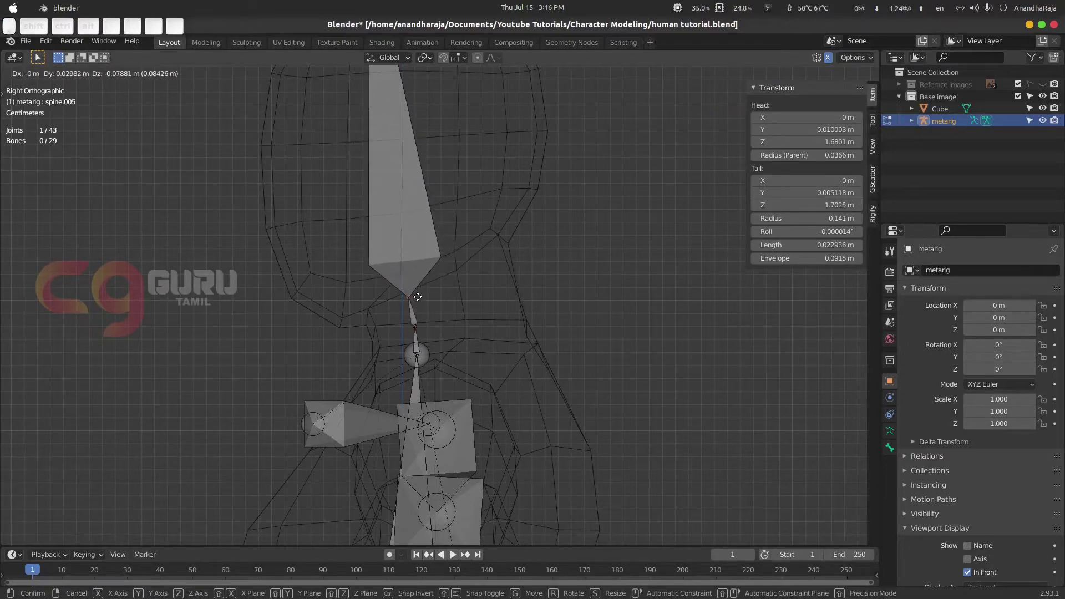
click(417, 293)
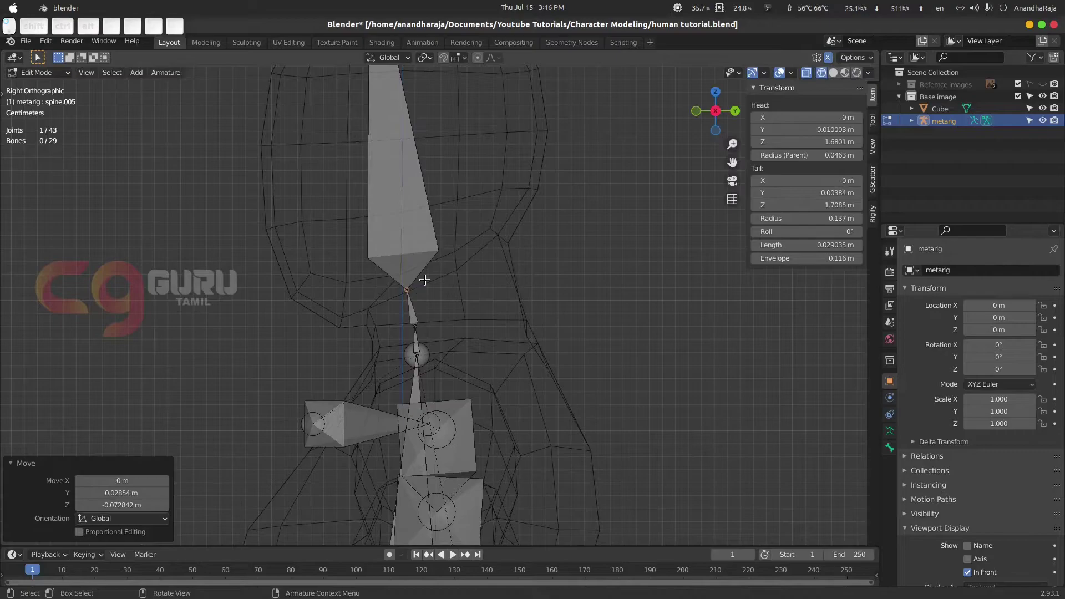
scroll(417, 293, down, 4)
click(407, 132)
key(g)
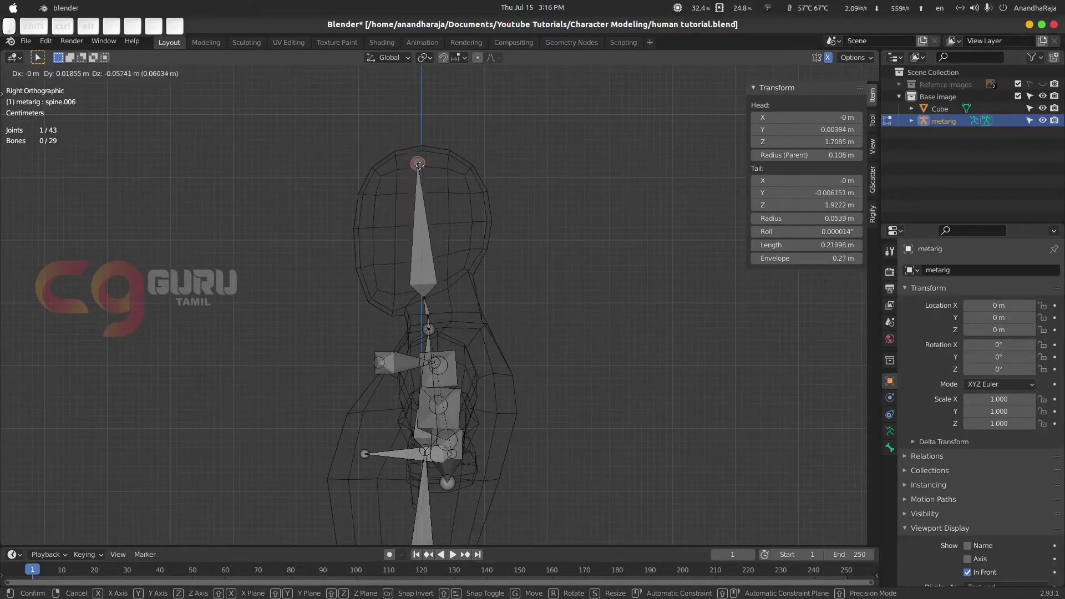
click(421, 160)
Switch the viewport to solid shading and return the metarig to Object Mode.
key(KP_1)
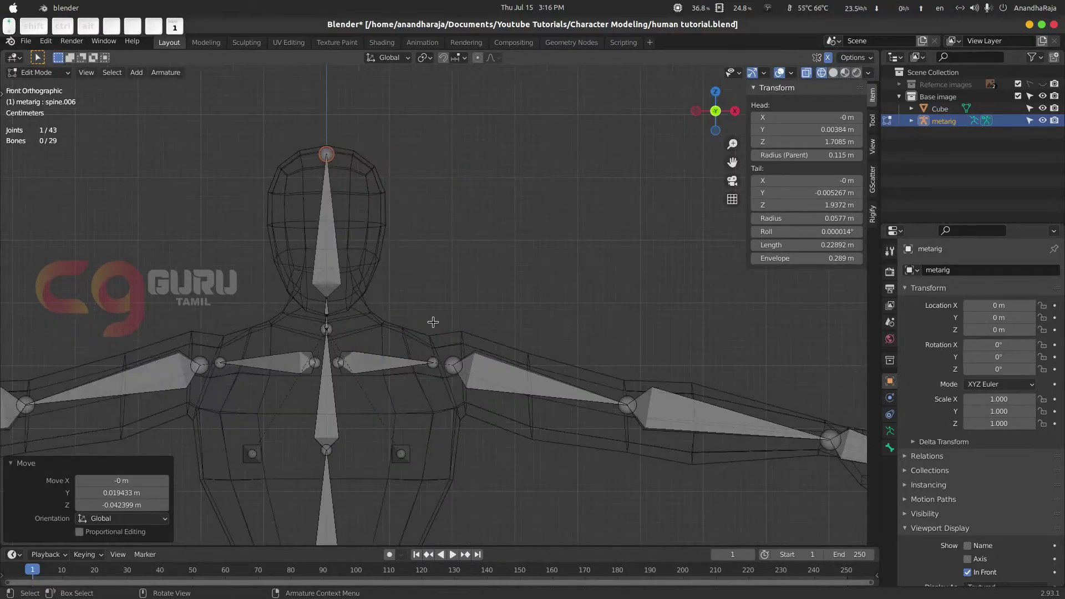
scroll(433, 323, up, 7)
mouse_move(173, 350)
shift+middle_down()
mouse_move(388, 304)
mouse_move(491, 322)
mouse_move(368, 357)
mouse_move(421, 311)
mouse_move(388, 333)
mouse_move(447, 330)
mouse_move(352, 399)
mouse_move(559, 363)
shift+middle_up()
key(z)
click(460, 332)
key(Tab)
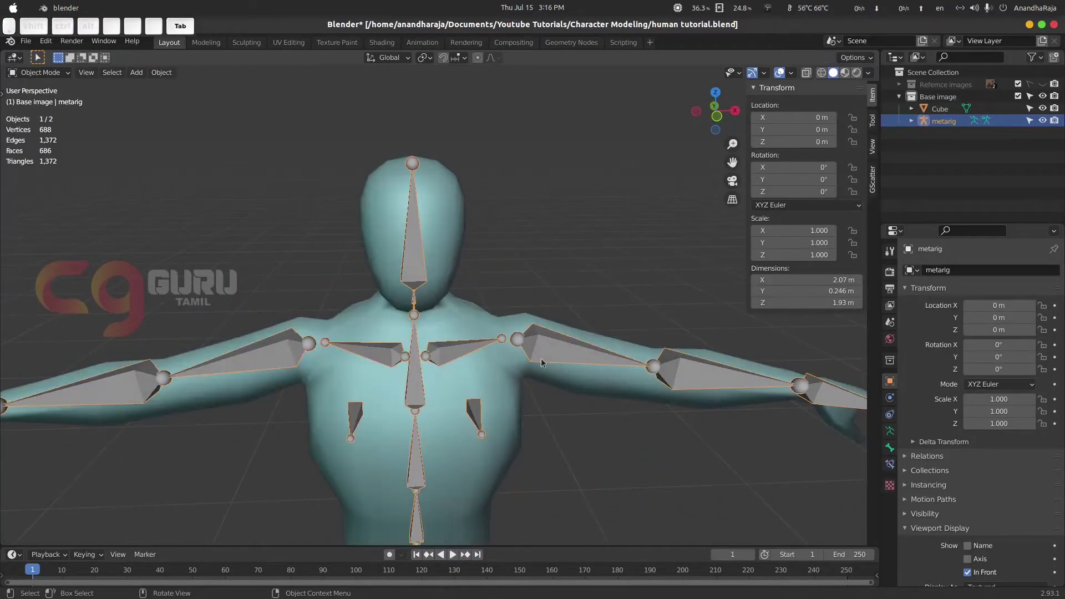
Disable In Front for the metarig to examine its fit inside the body mesh from several sides, and re-enable it.
click(967, 572)
scroll(611, 422, down, 3)
middle_drag(611, 423, 556, 303)
shift+middle_drag(581, 422, 592, 374)
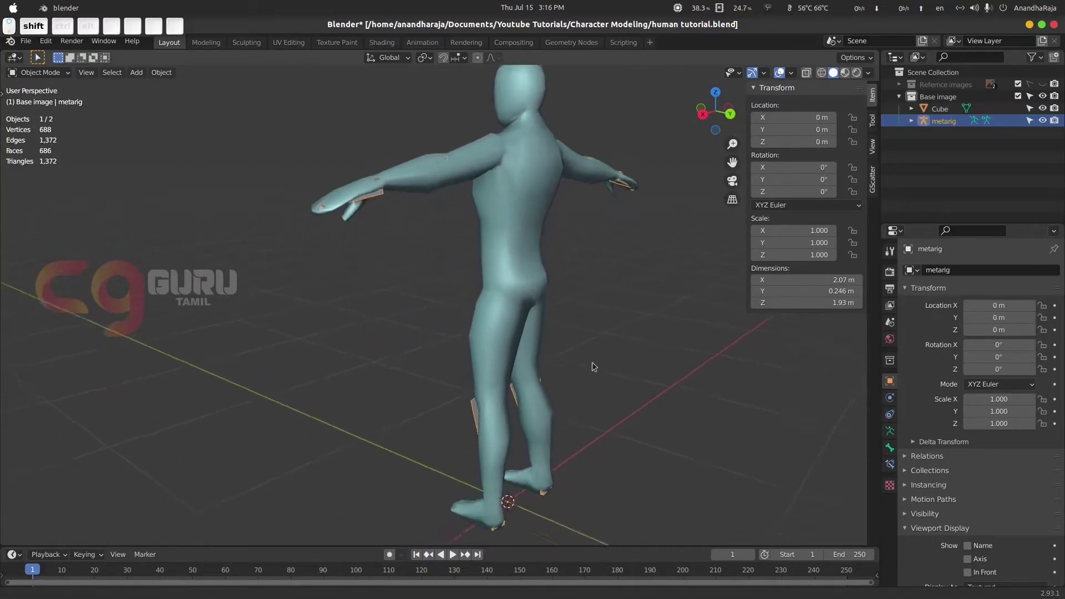
shift+middle_drag(479, 417, 505, 372)
middle_drag(547, 330, 557, 393)
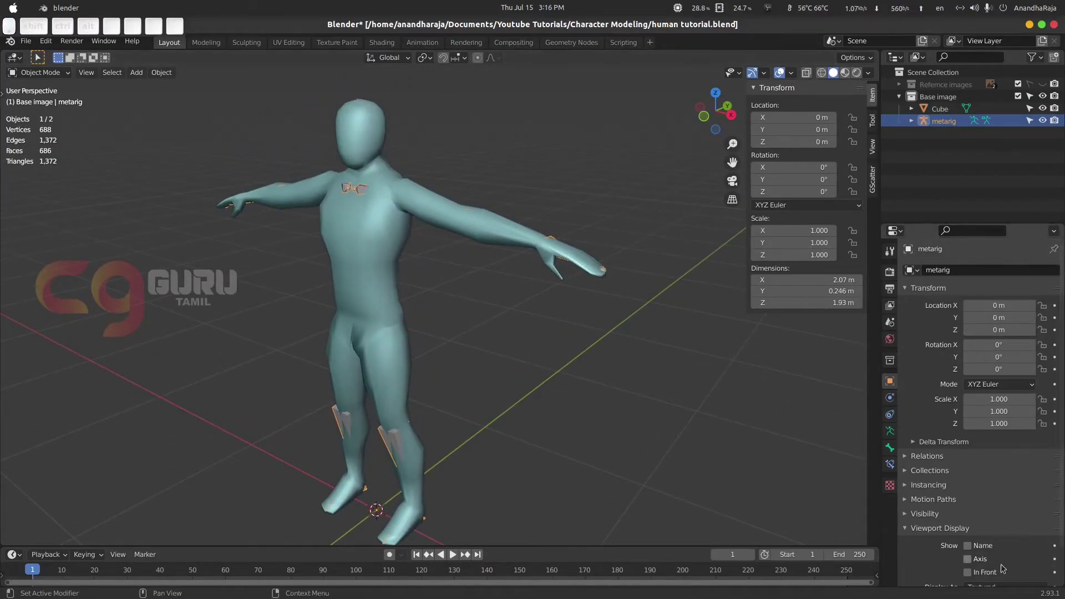
scroll(971, 541, down, 3)
click(967, 531)
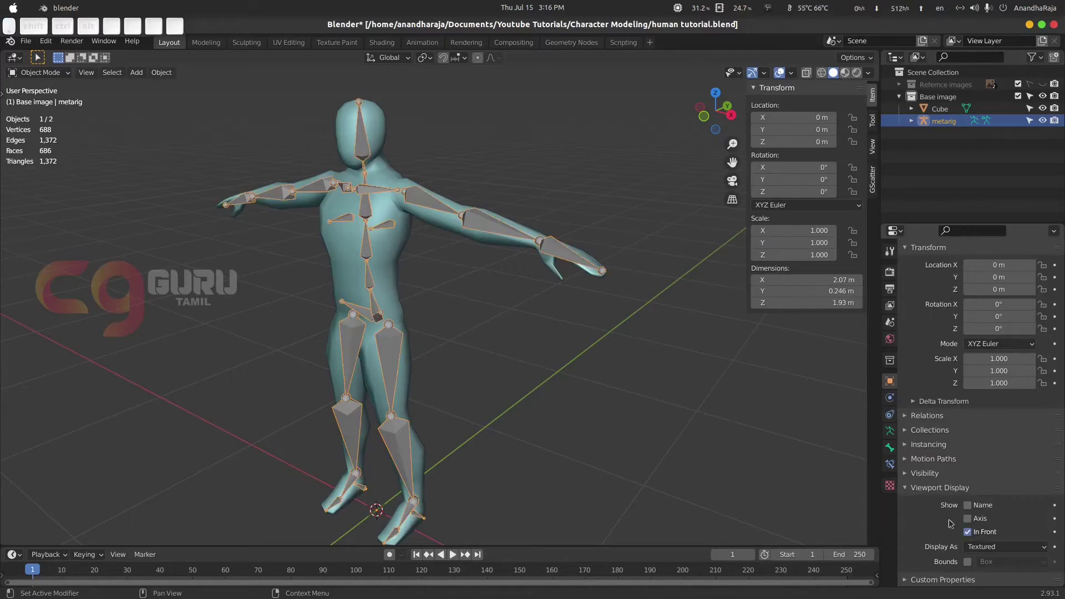
Parent the body mesh to the metarig with Armature Deform With Automatic Weights.
key(KP_1)
click(515, 365)
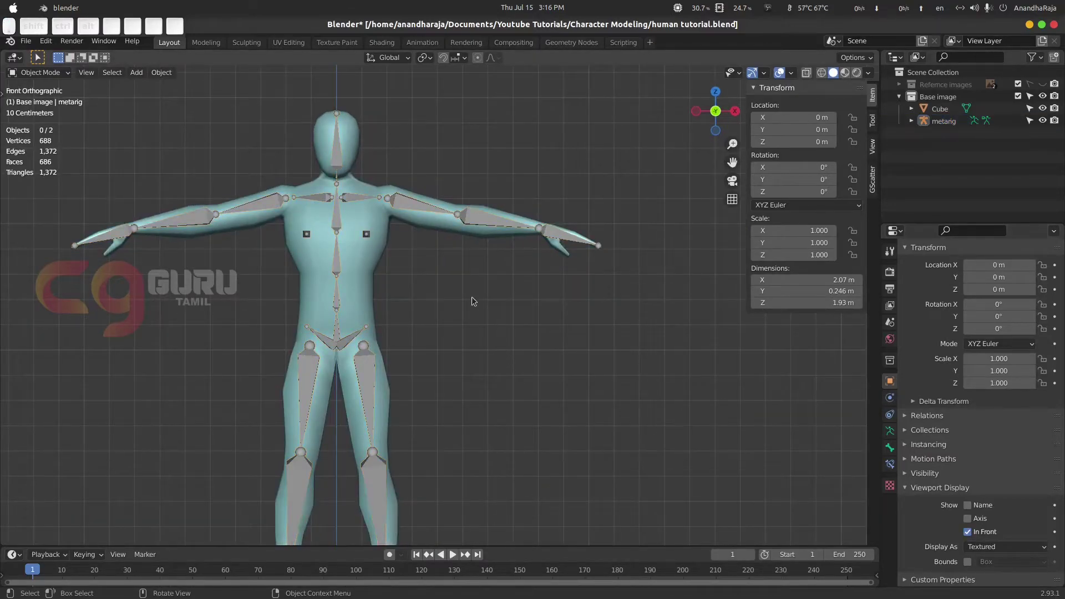
click(358, 141)
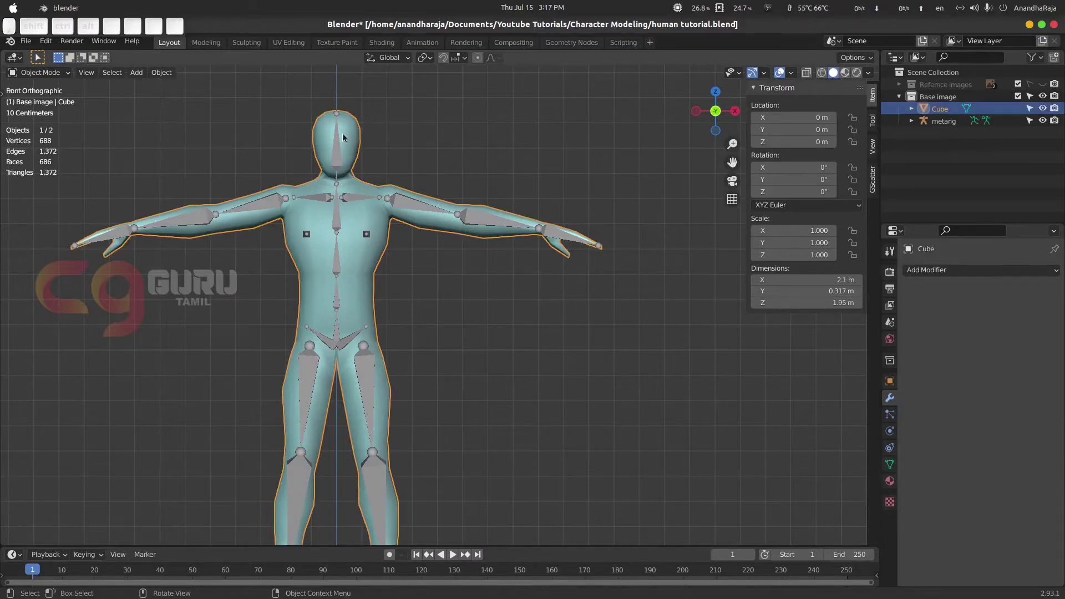
shift+click(337, 145)
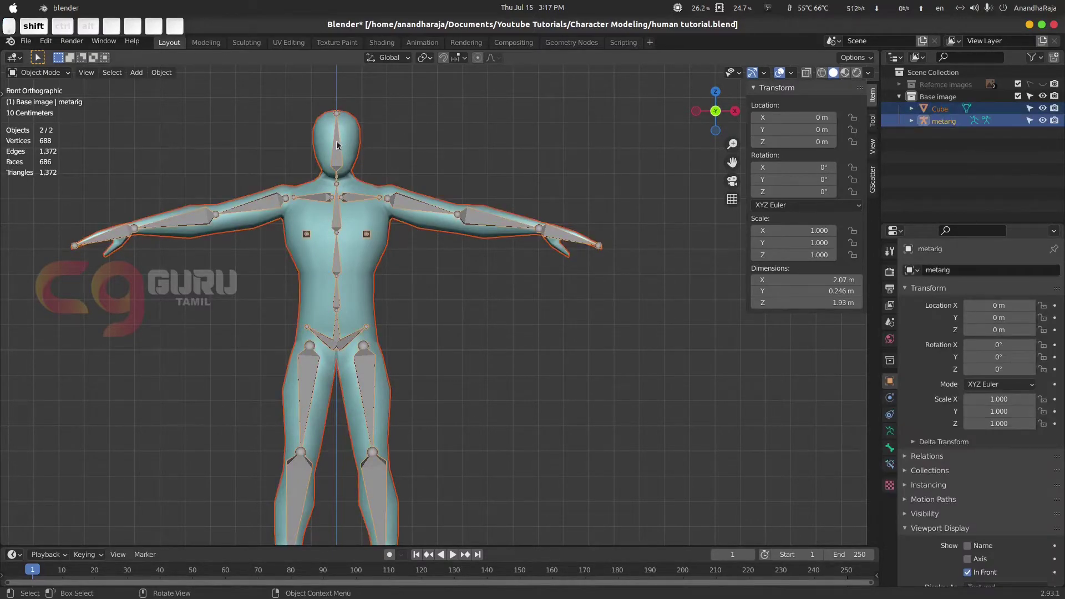
key(ctrl+p)
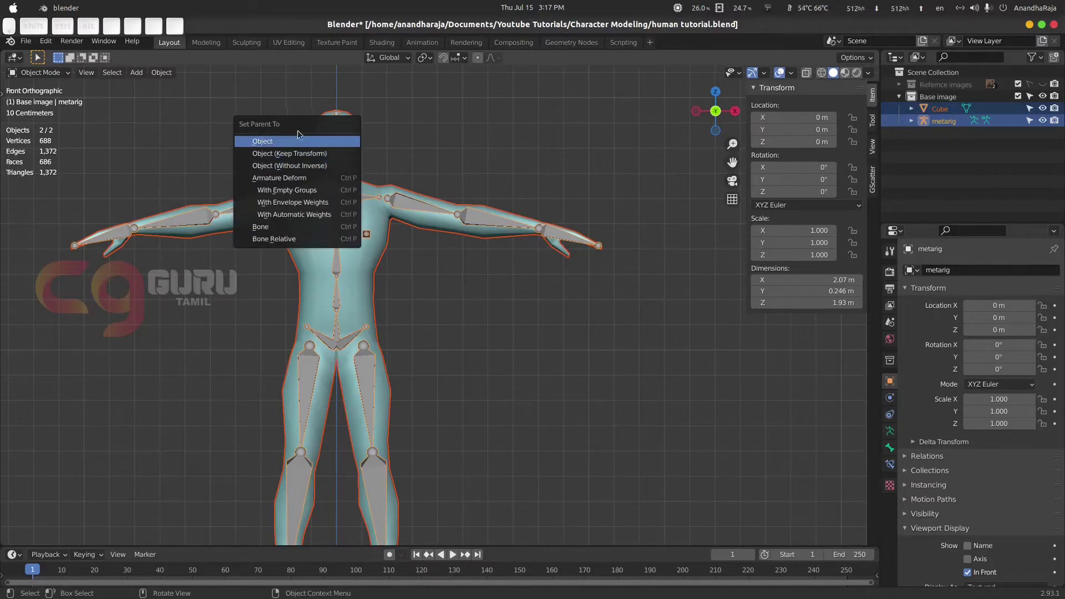
click(295, 215)
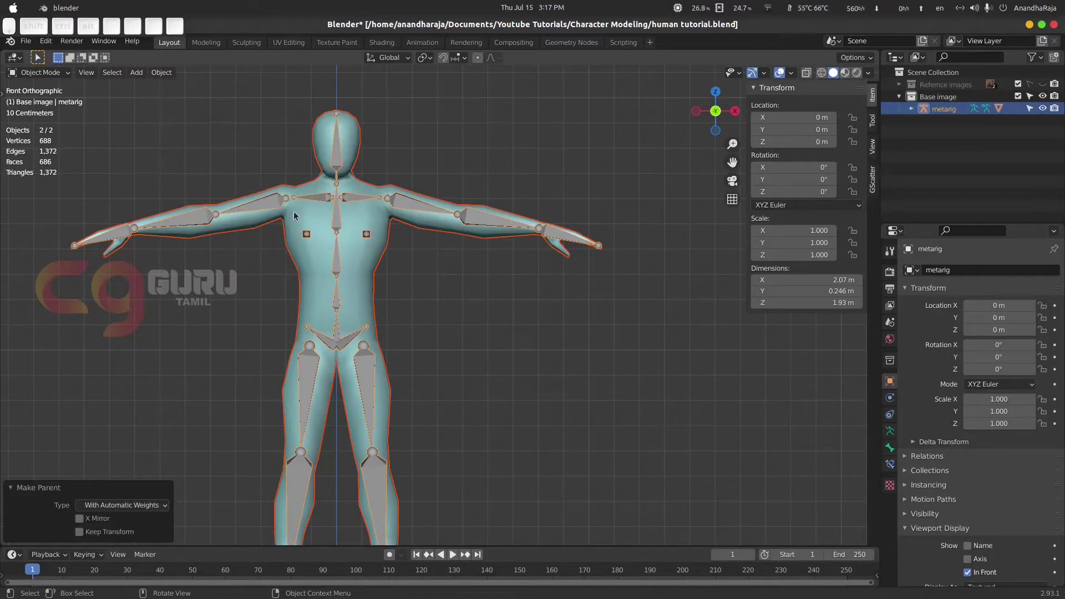
click(574, 294)
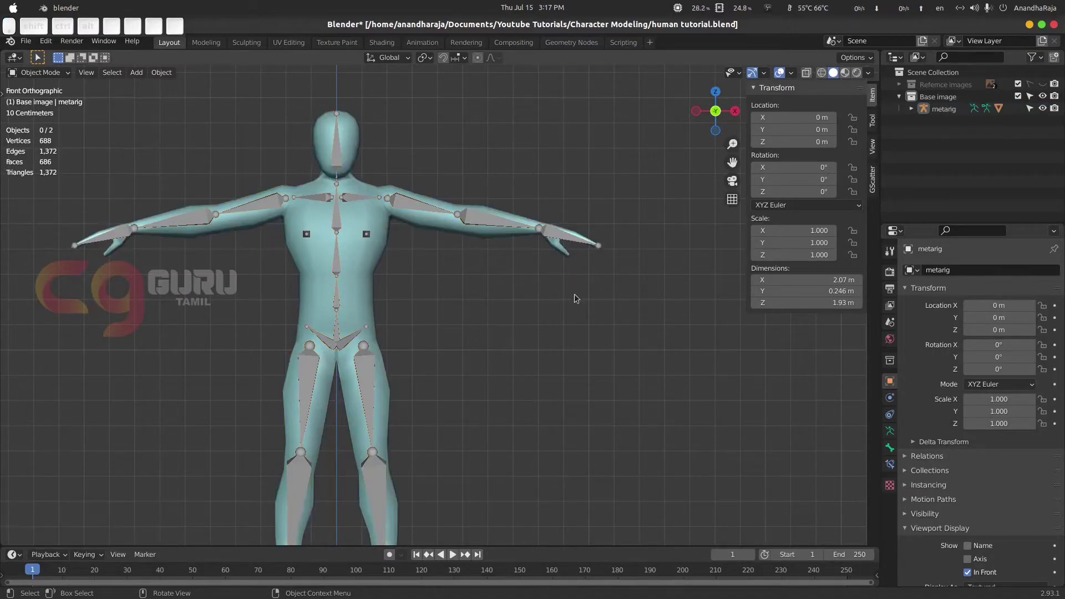
Put the metarig in Pose Mode, try posing the left hand bone, and undo the change.
click(484, 219)
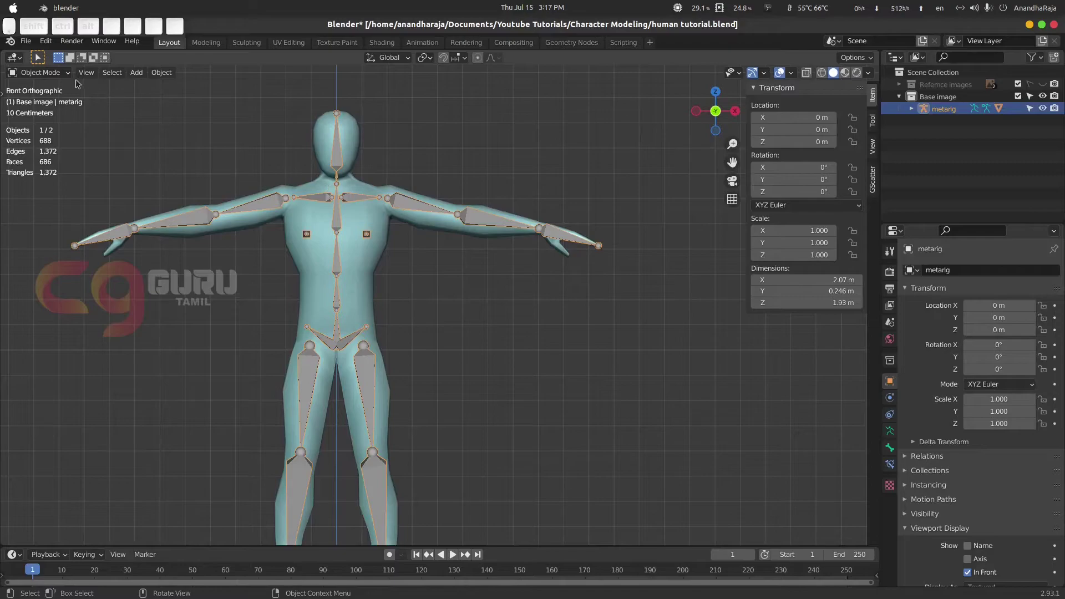
click(53, 73)
click(48, 114)
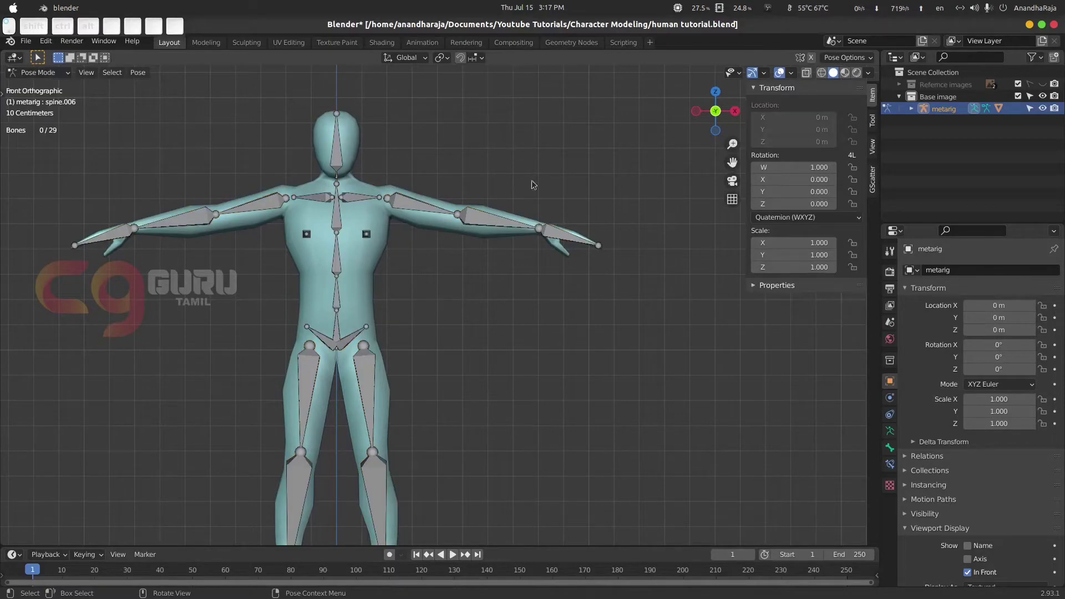
click(565, 233)
key(r)
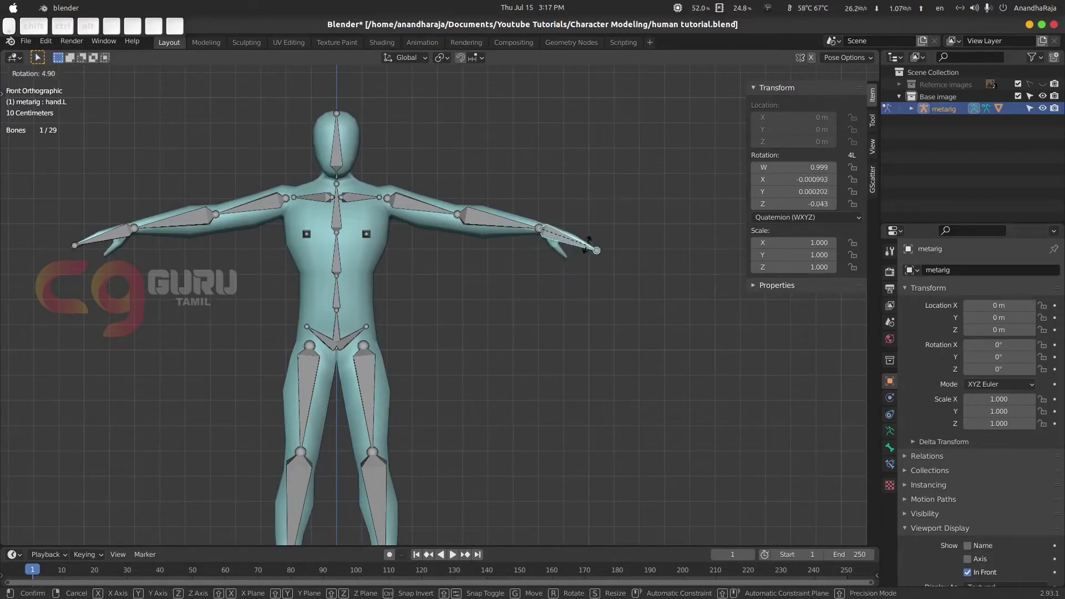
key(g)
click(610, 229)
key(ctrl+z)
Try rotating the left forearm bone, cancel the rotation, and return the metarig to Object Mode.
click(492, 222)
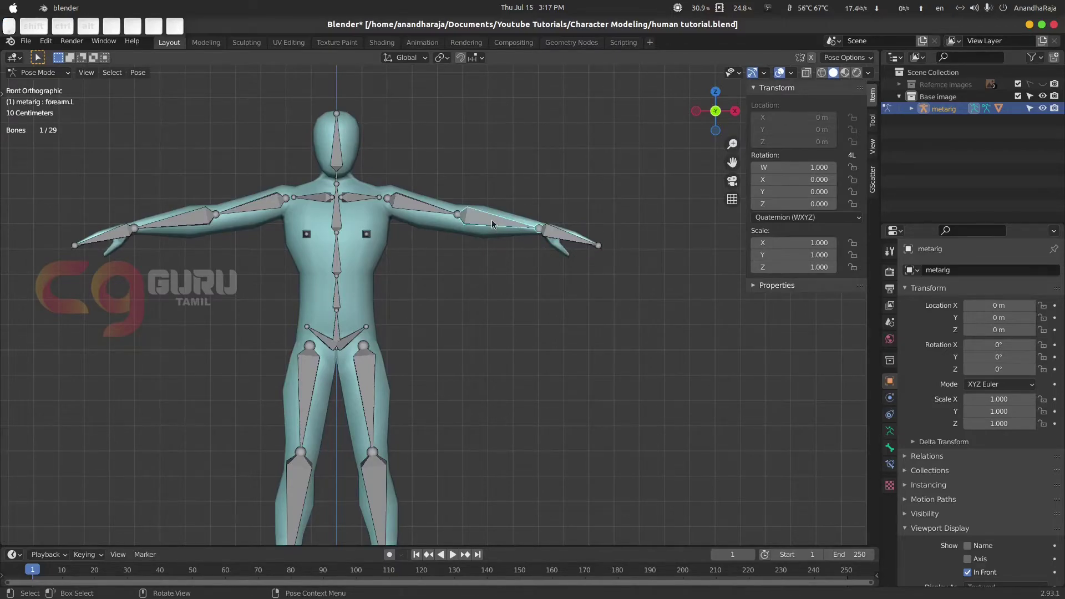
key(r)
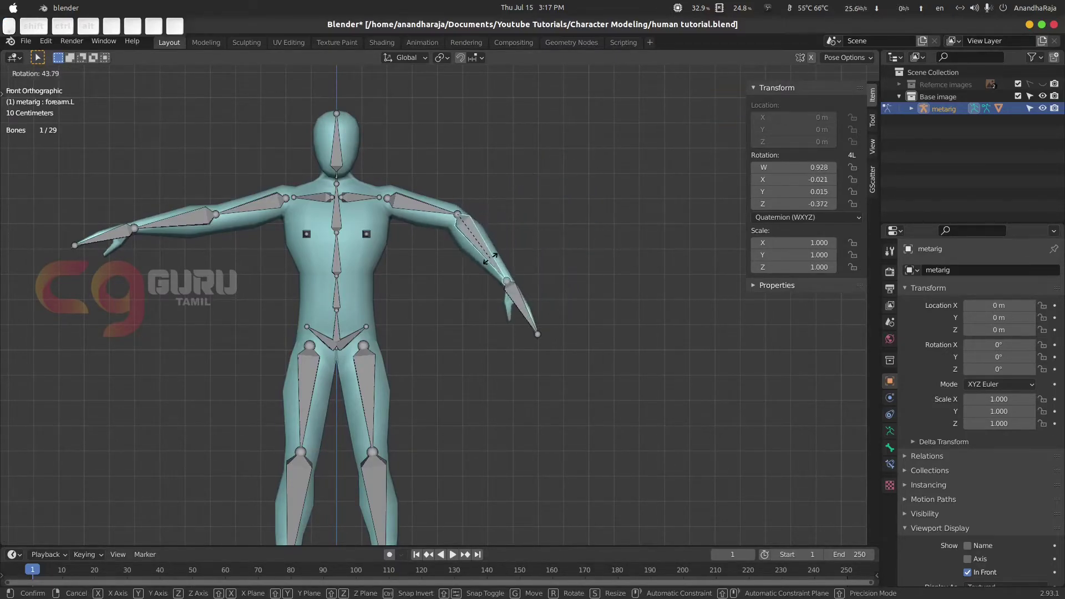
key(Escape)
click(421, 208)
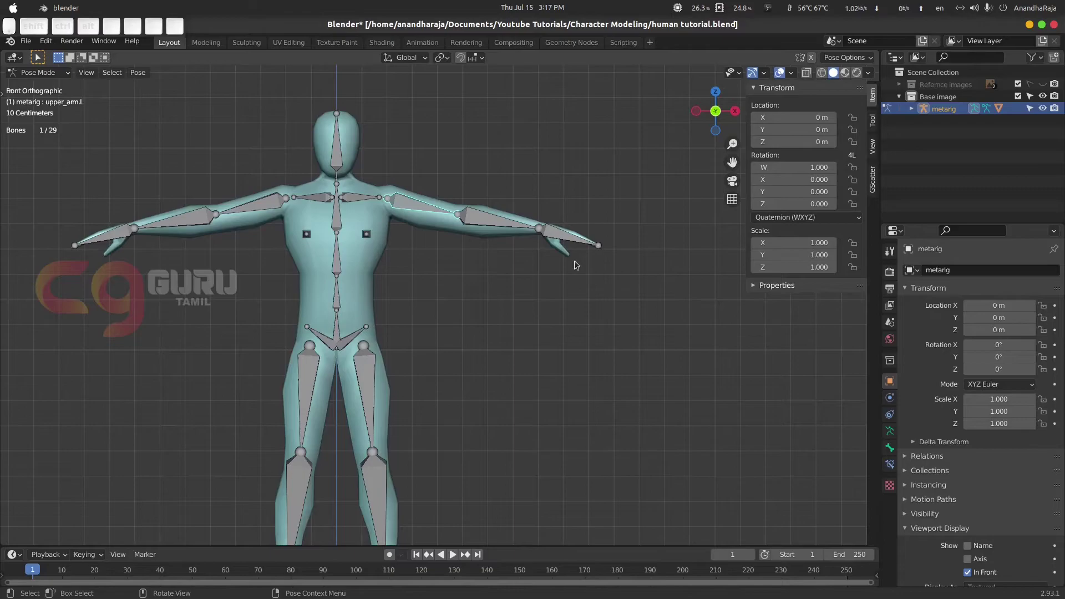
click(56, 73)
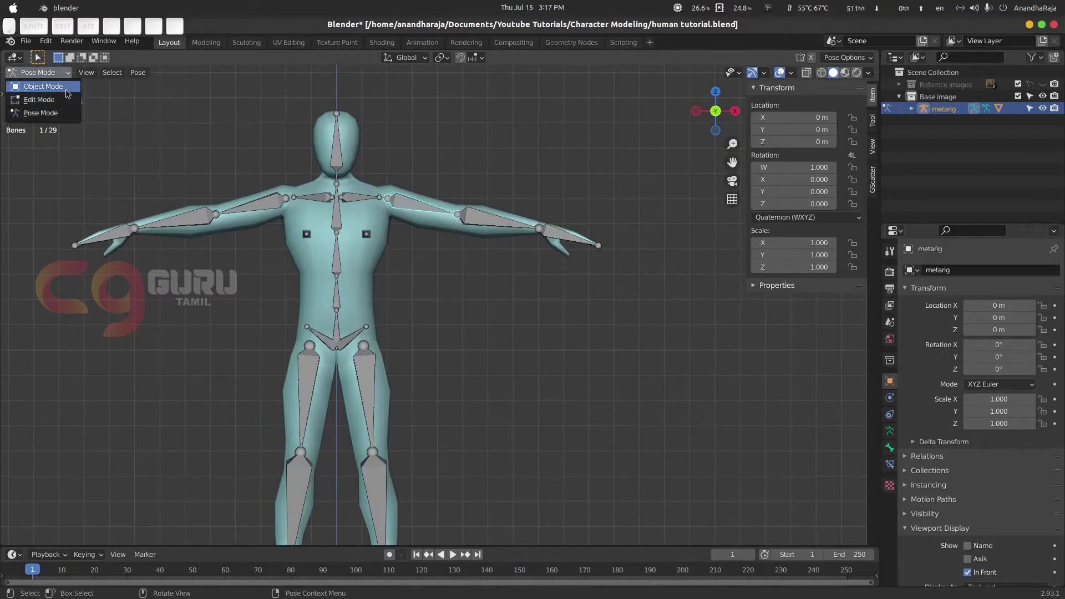
click(66, 89)
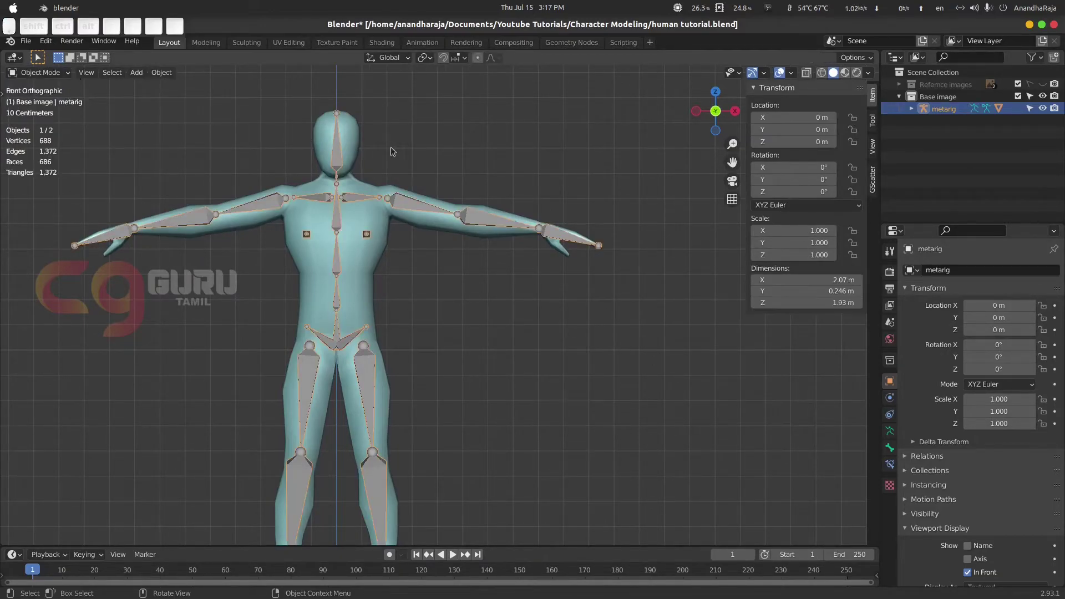
Select the metarig and generate the Rigify rig from it.
click(405, 151)
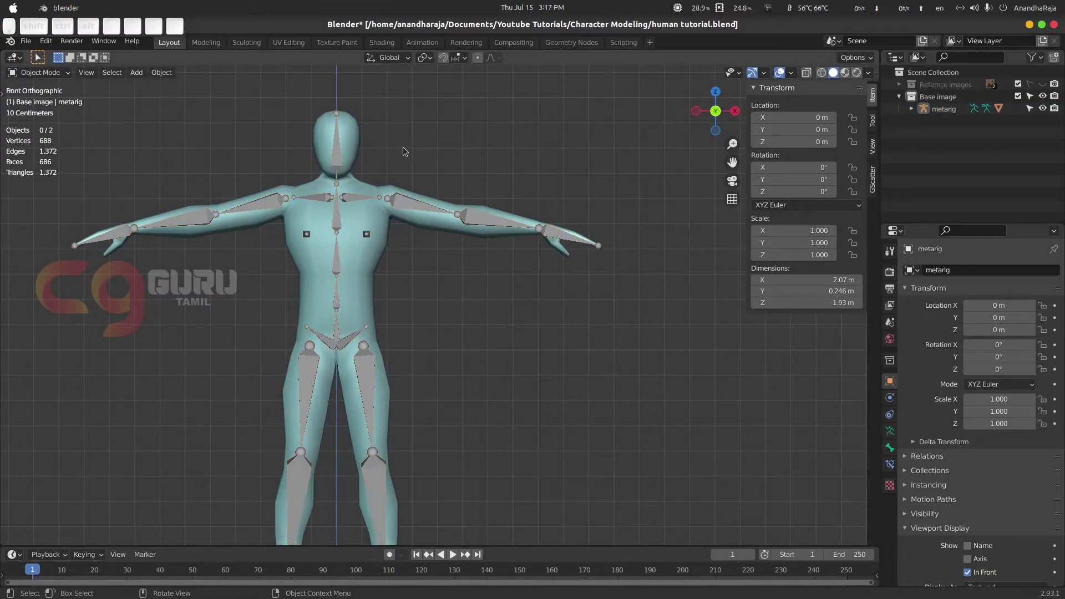
click(395, 195)
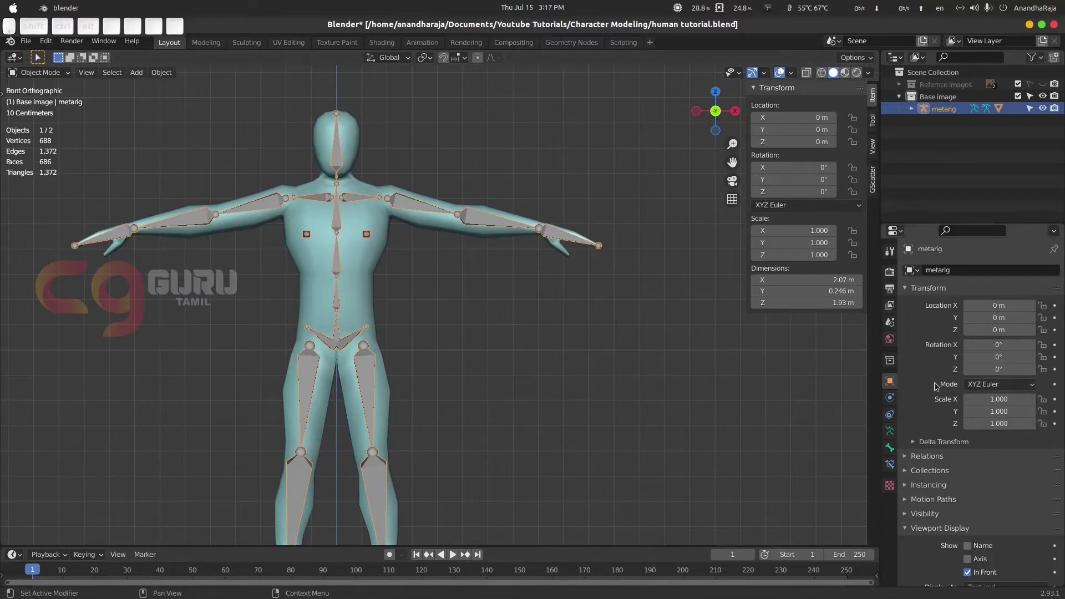
click(890, 432)
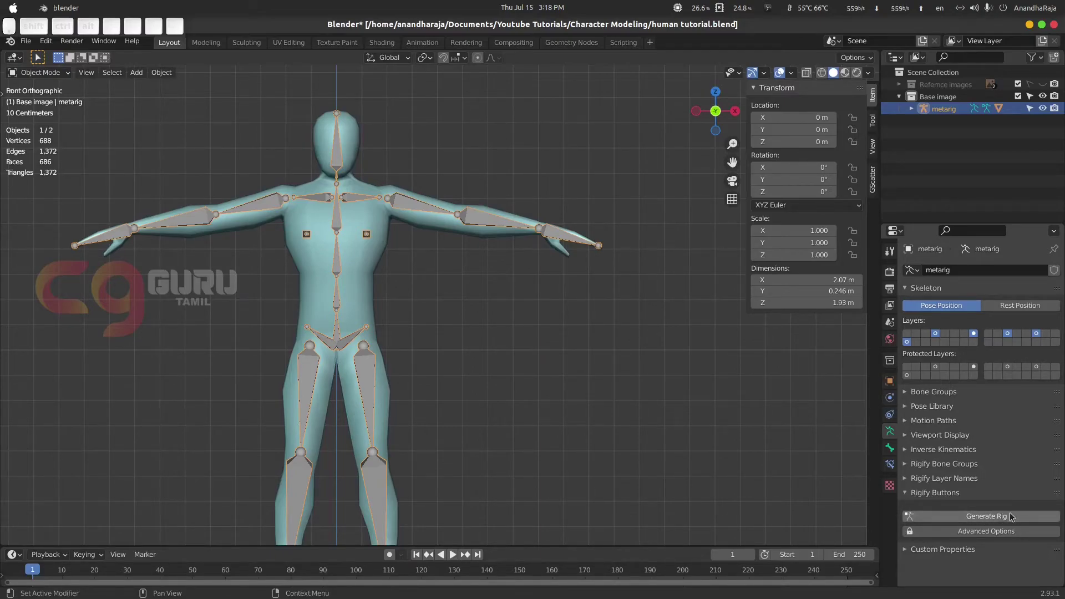
click(999, 517)
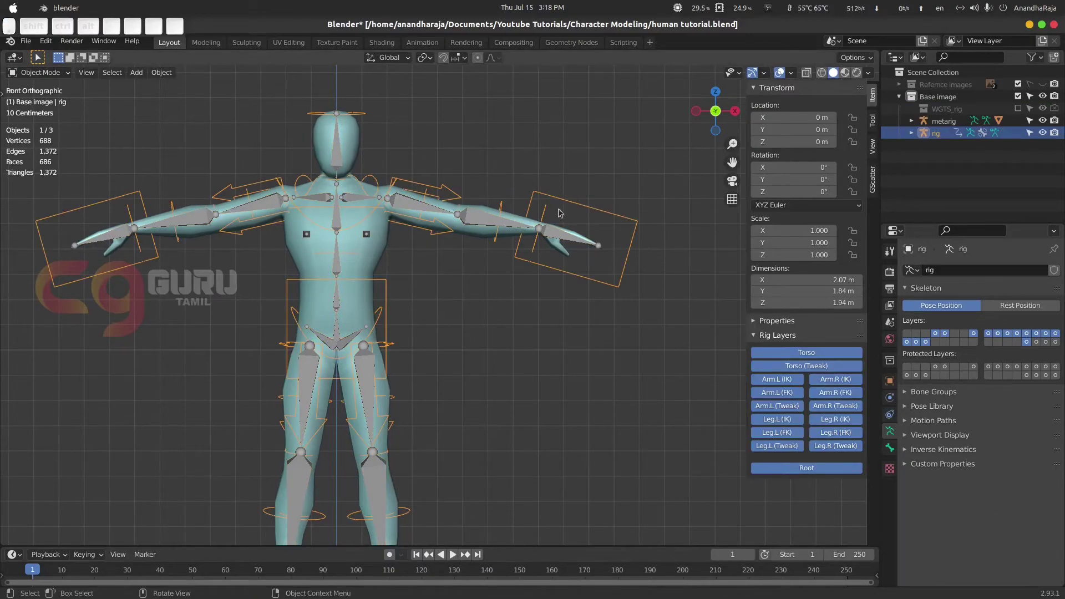
Select the generated rig and switch it to Pose Mode.
click(608, 183)
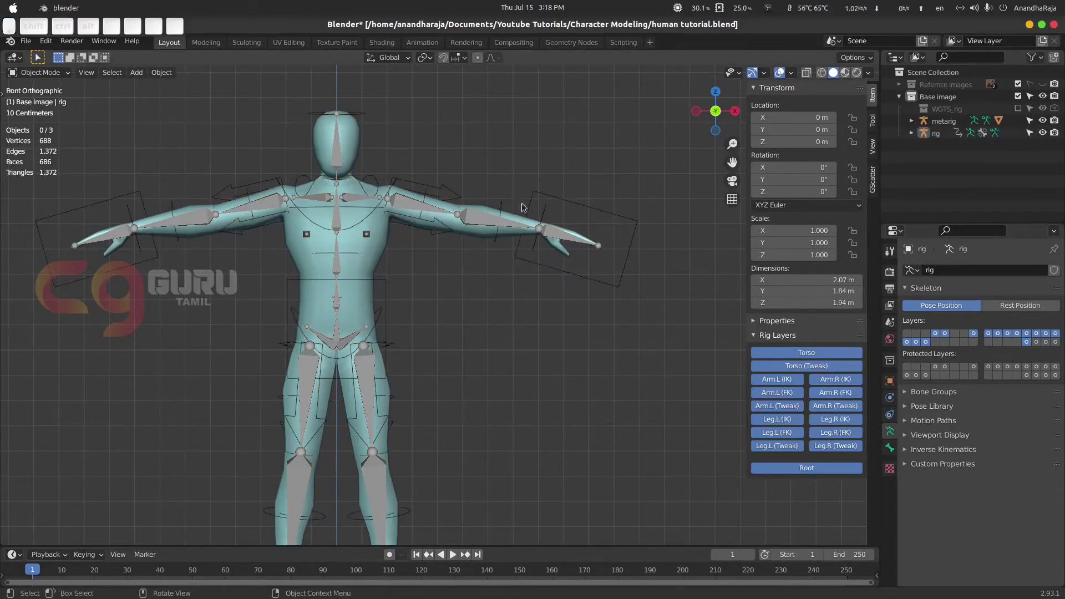
click(570, 200)
click(38, 73)
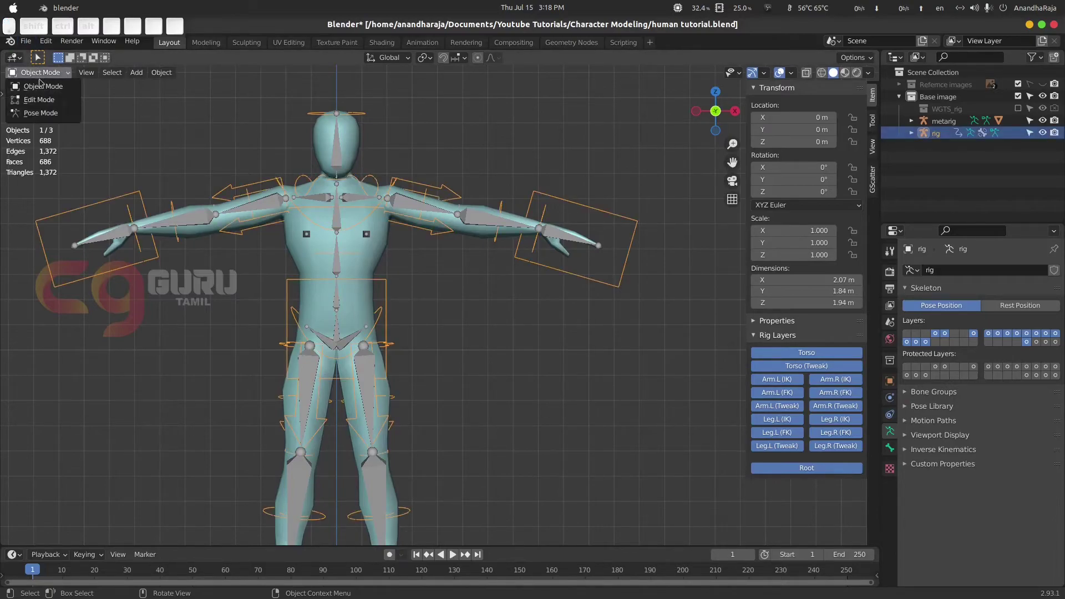
click(39, 116)
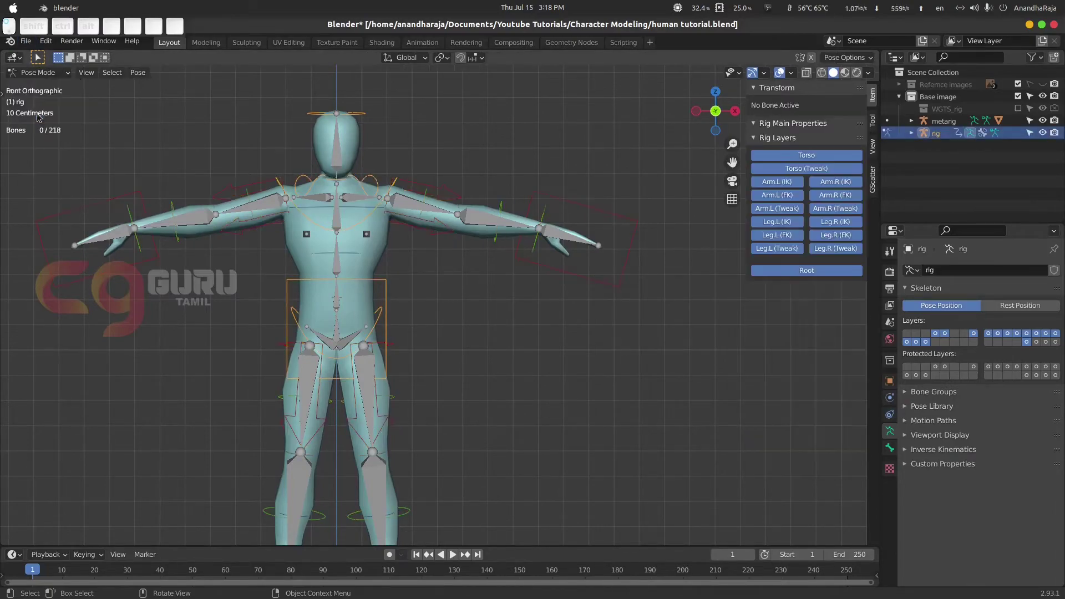
Try moving the left hand's IK control, undo the move, and select the left forearm's FK control.
click(581, 208)
key(g)
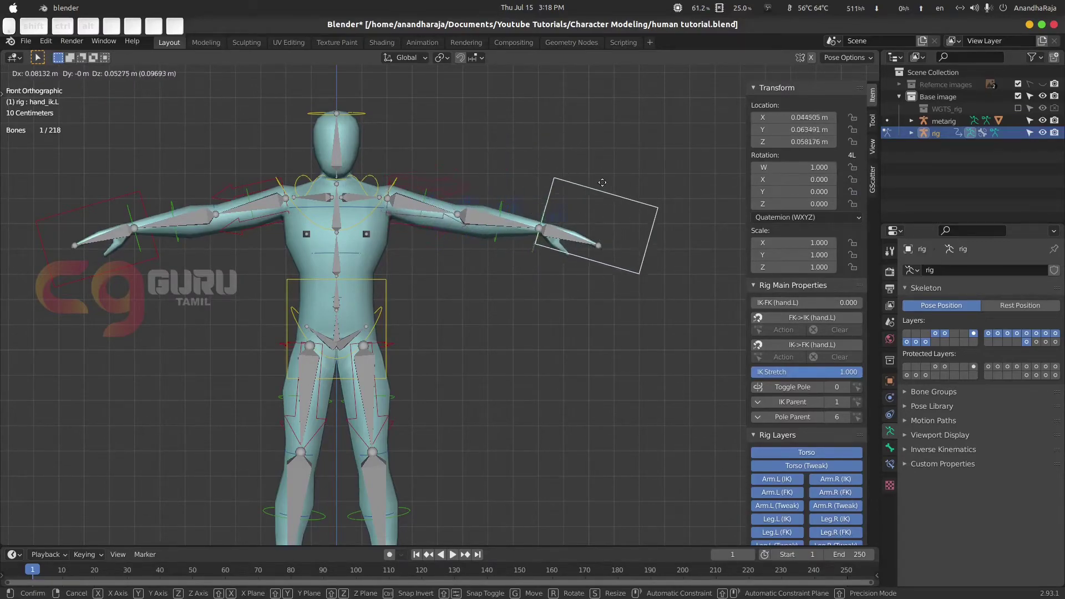
click(578, 185)
key(ctrl+z)
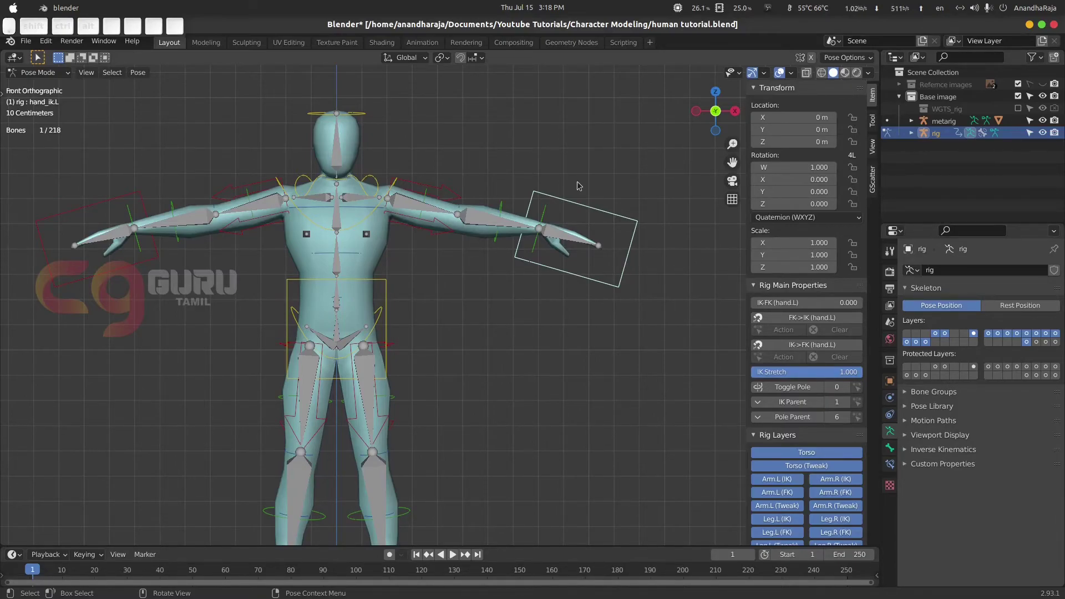
click(483, 219)
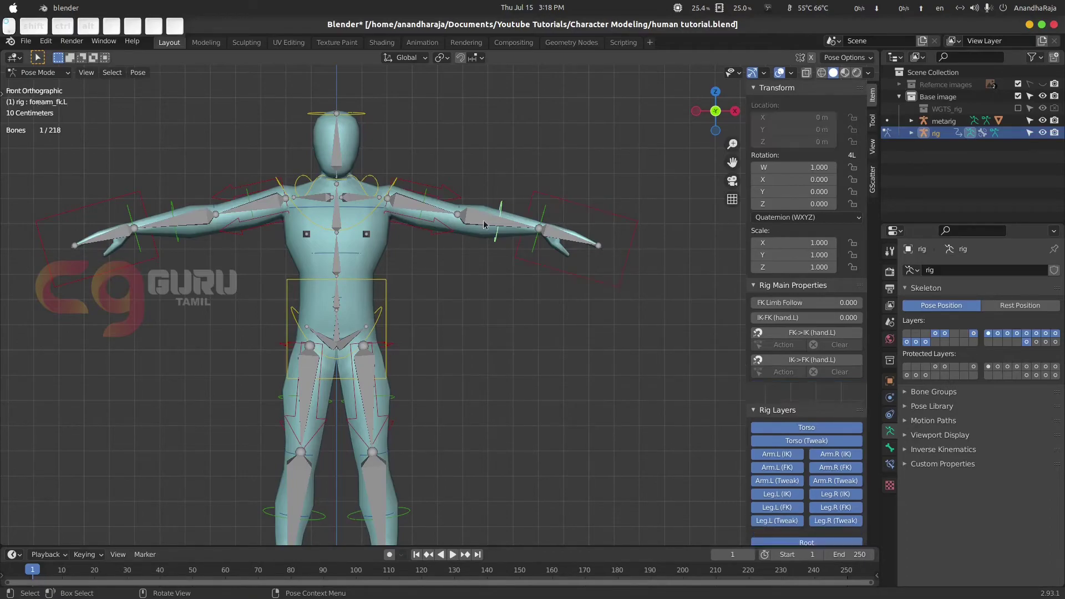
Return the generated rig to Object Mode and hide the original metarig in the viewport.
click(52, 73)
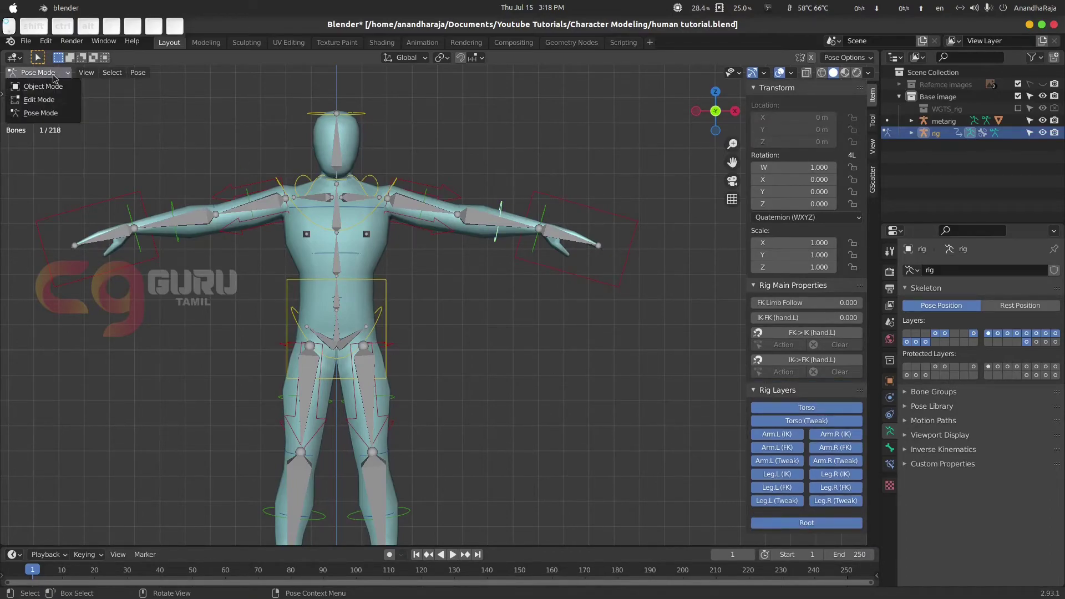
click(53, 89)
click(549, 162)
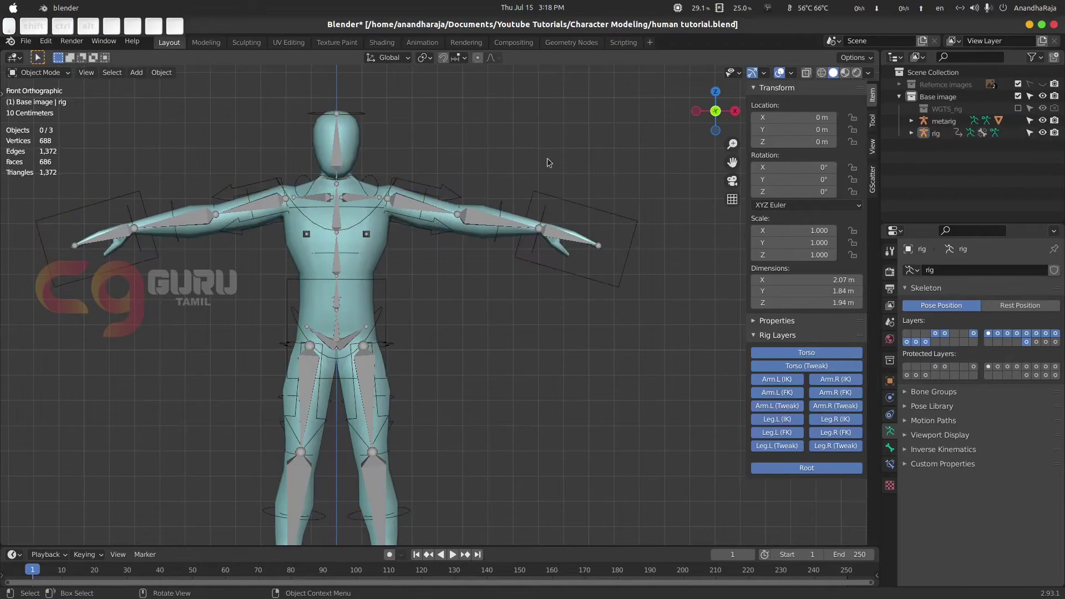
click(944, 121)
click(1042, 122)
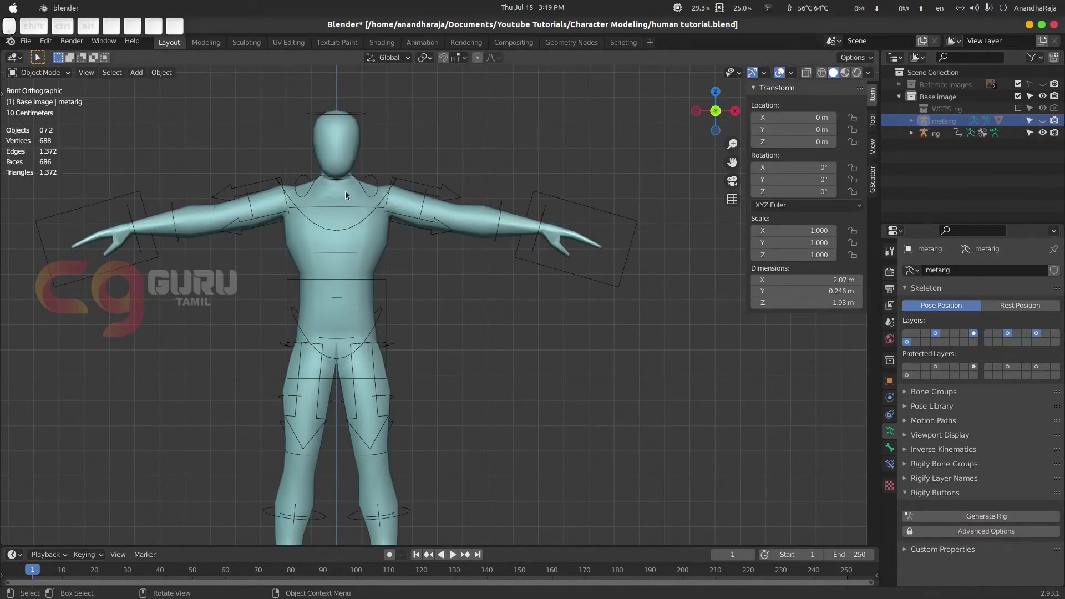
Parent the character mesh to the generated rig with automatic weights.
click(340, 127)
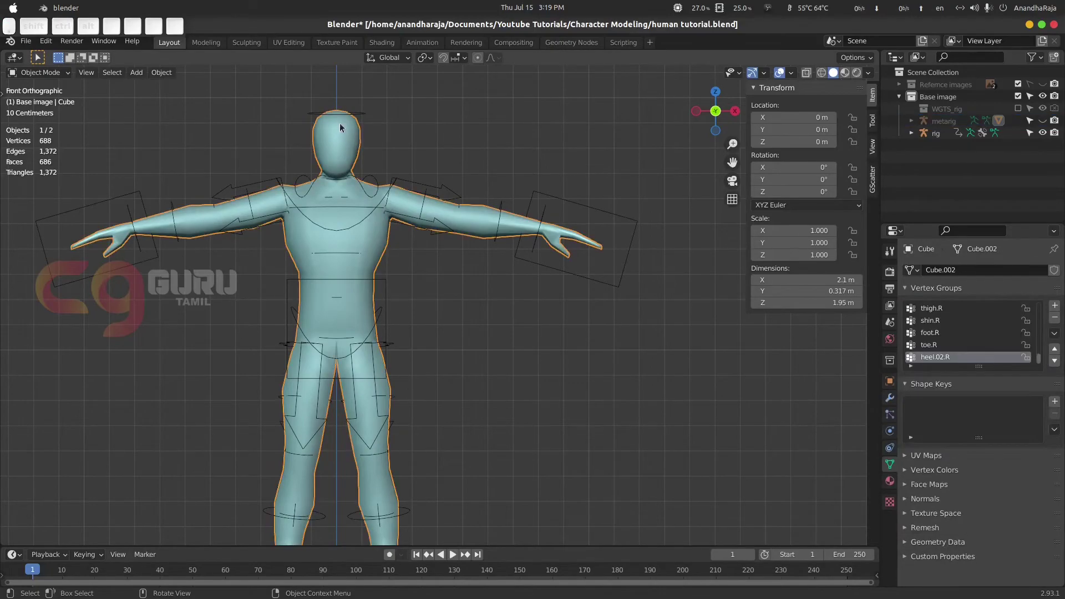
shift+click(610, 217)
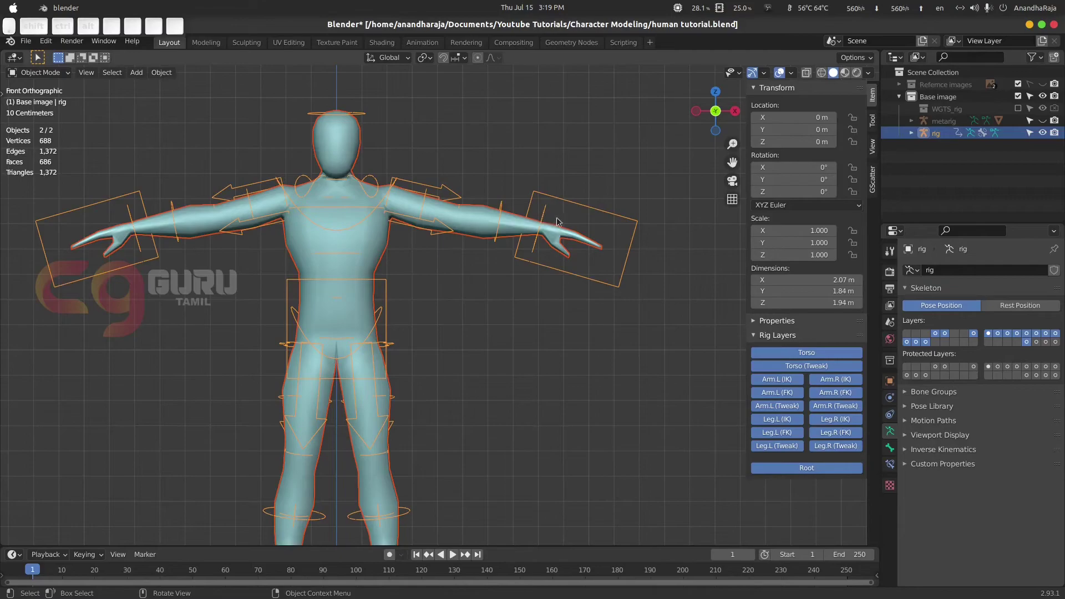
key(ctrl+p)
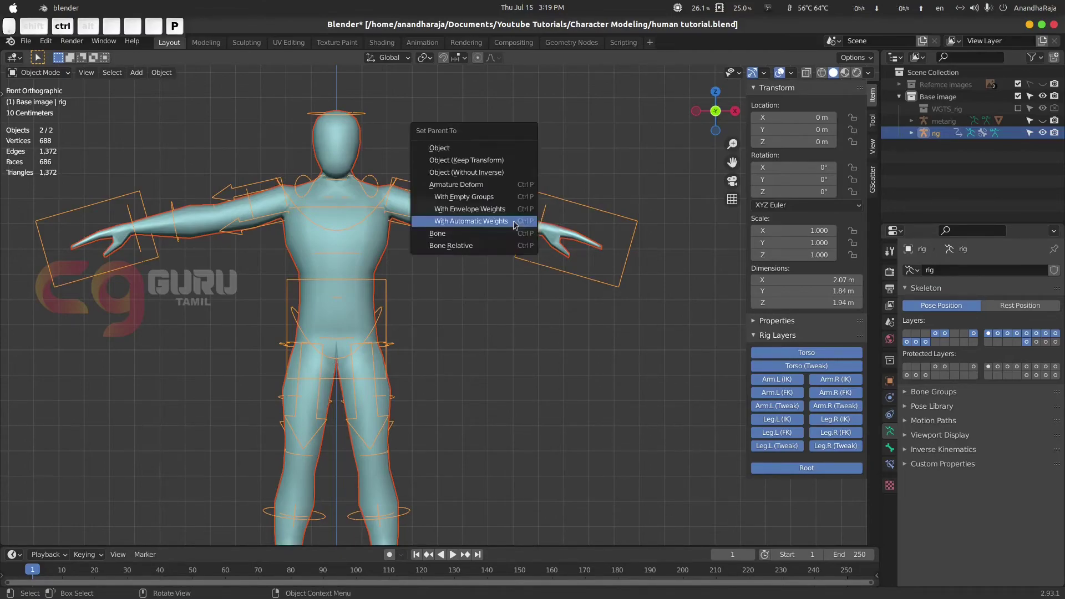
click(493, 222)
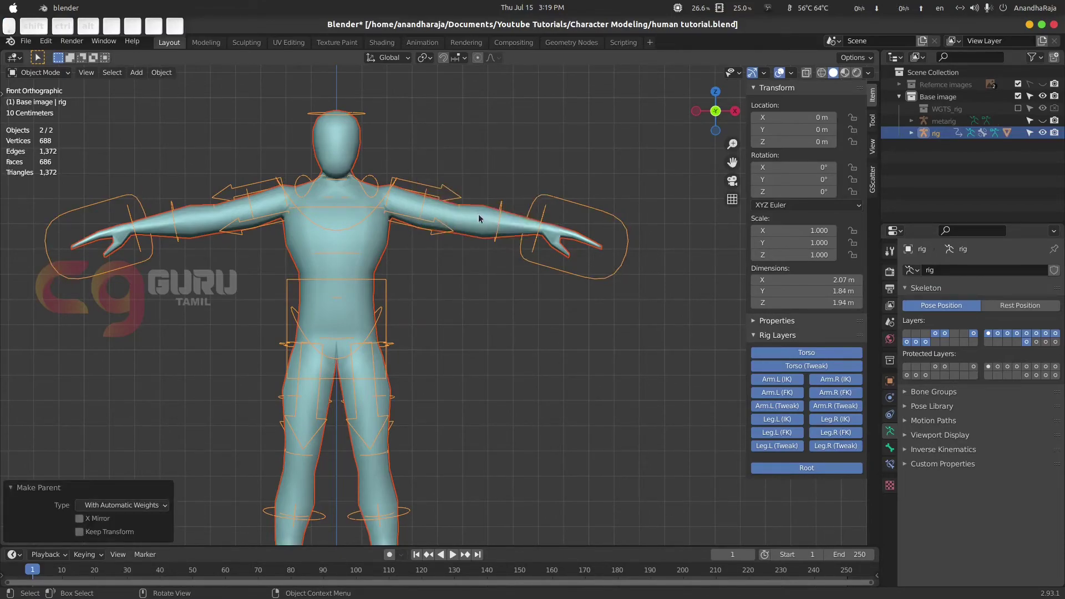
Switch the rig to Pose Mode, try moving the left hand's IK control, and undo the move.
click(51, 73)
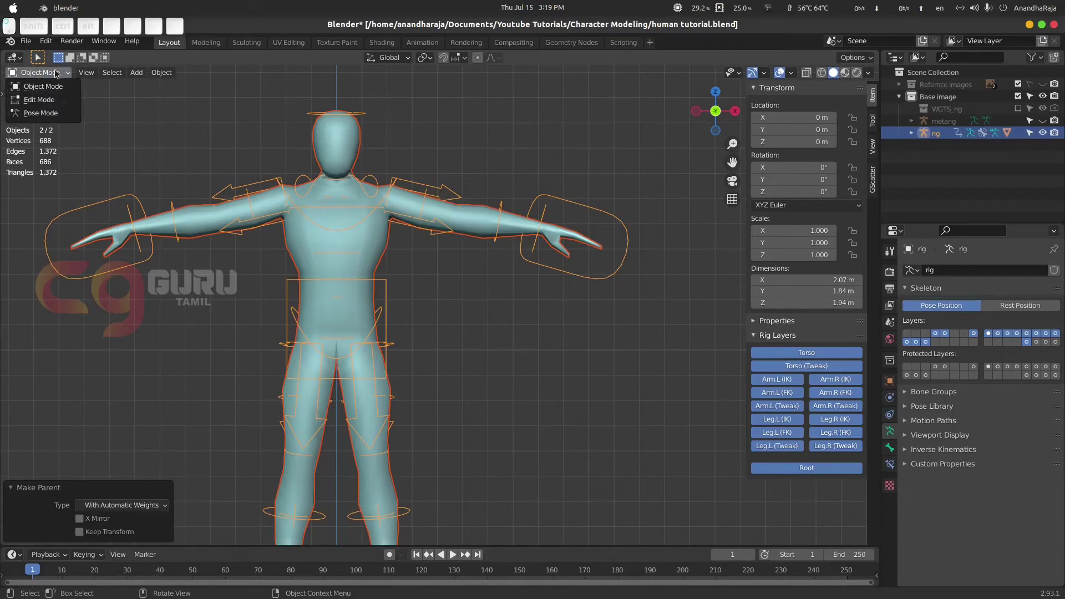
click(46, 113)
click(589, 207)
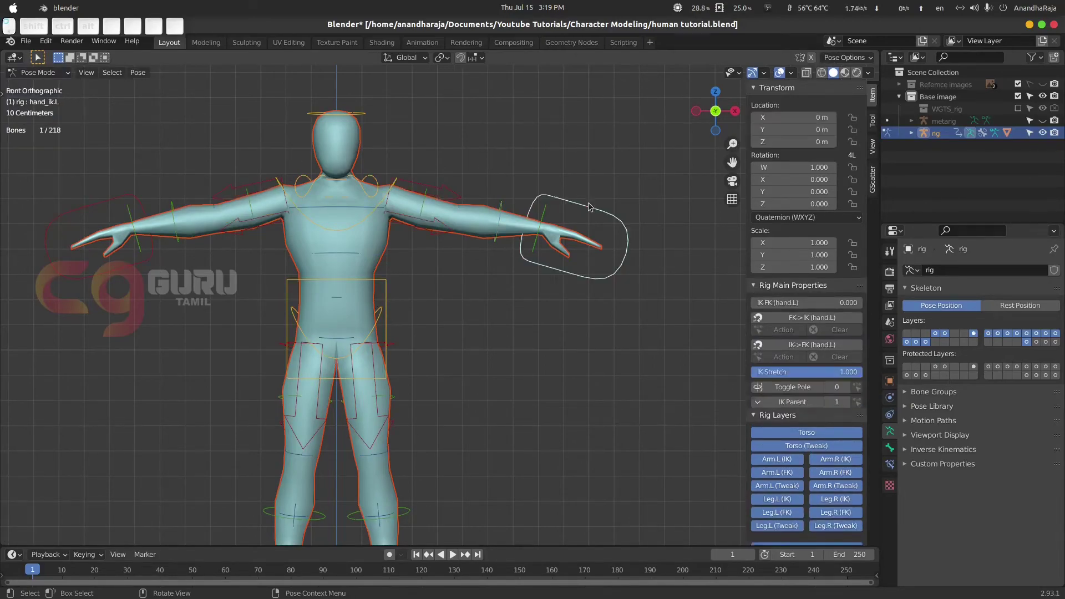
key(g)
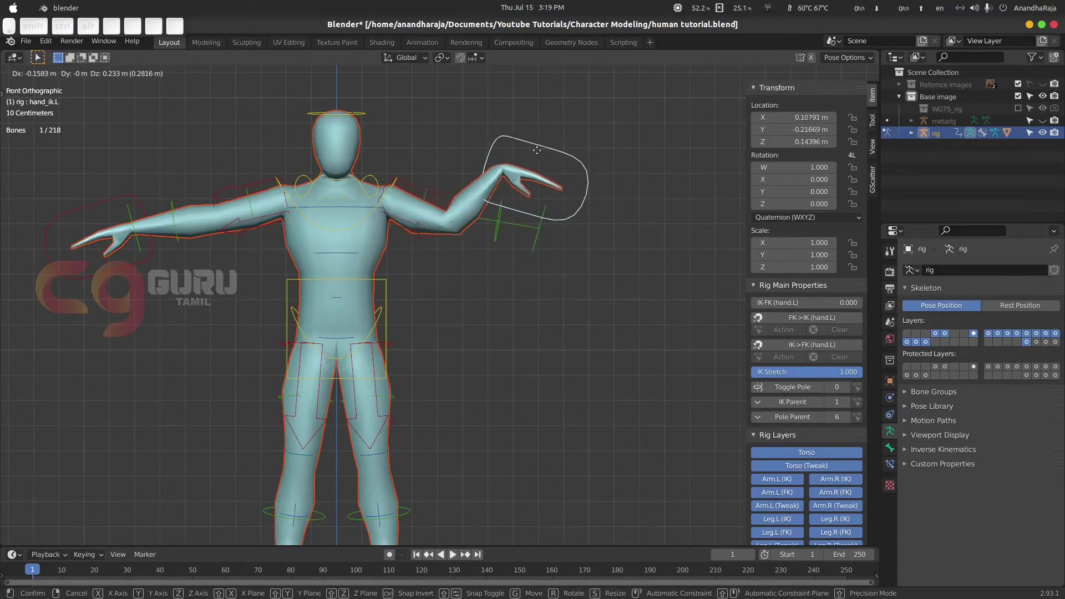
click(577, 161)
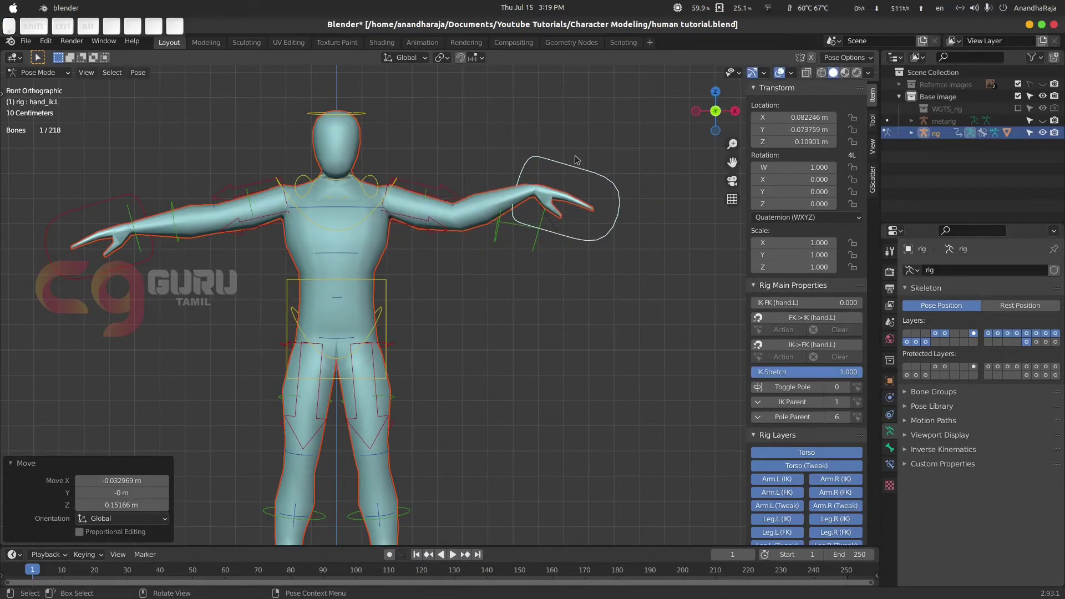
key(ctrl+z)
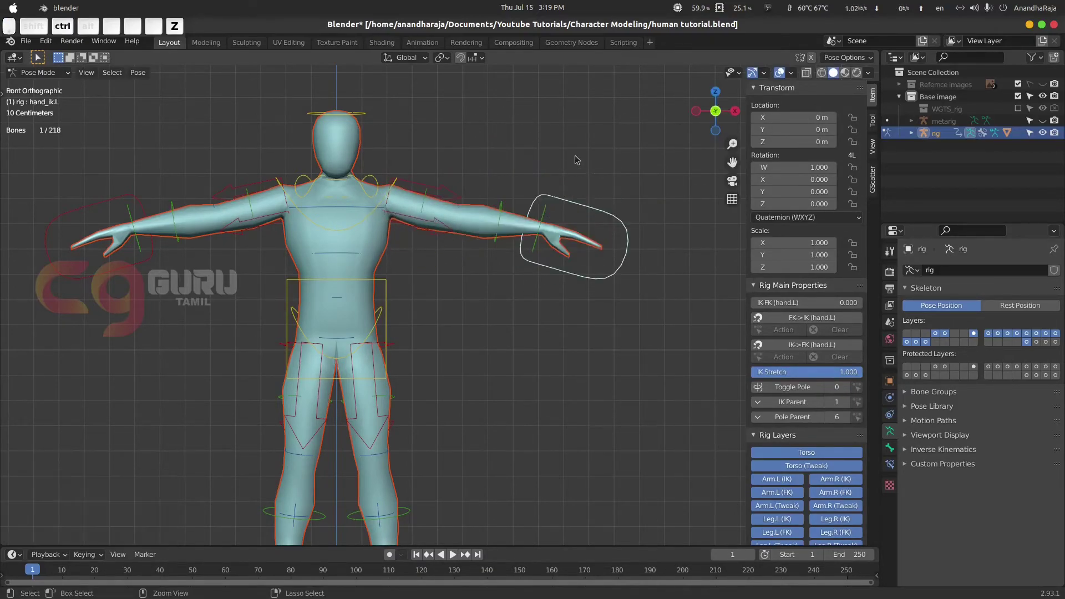
In the right side view, try lowering the torso control to bend the legs, and cancel the move.
click(351, 222)
key(KP_3)
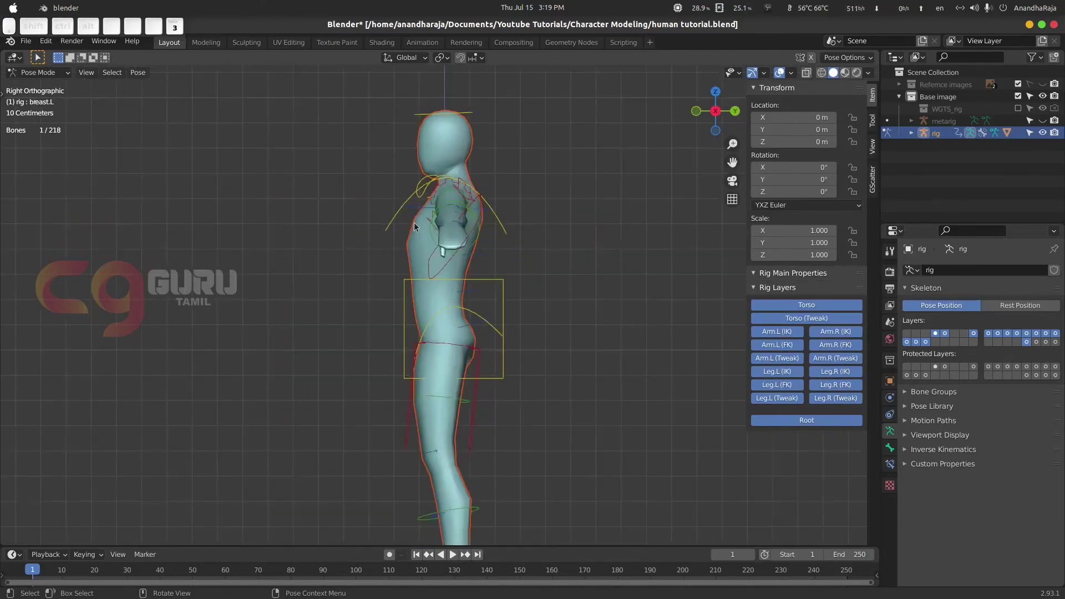
shift+middle_drag(518, 290, 482, 257)
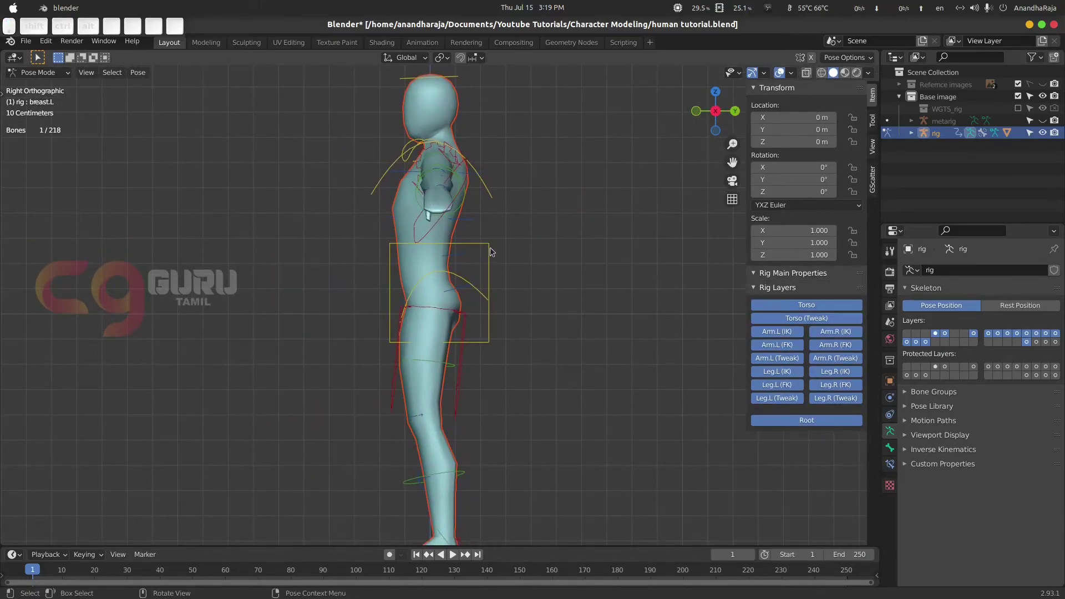
click(489, 253)
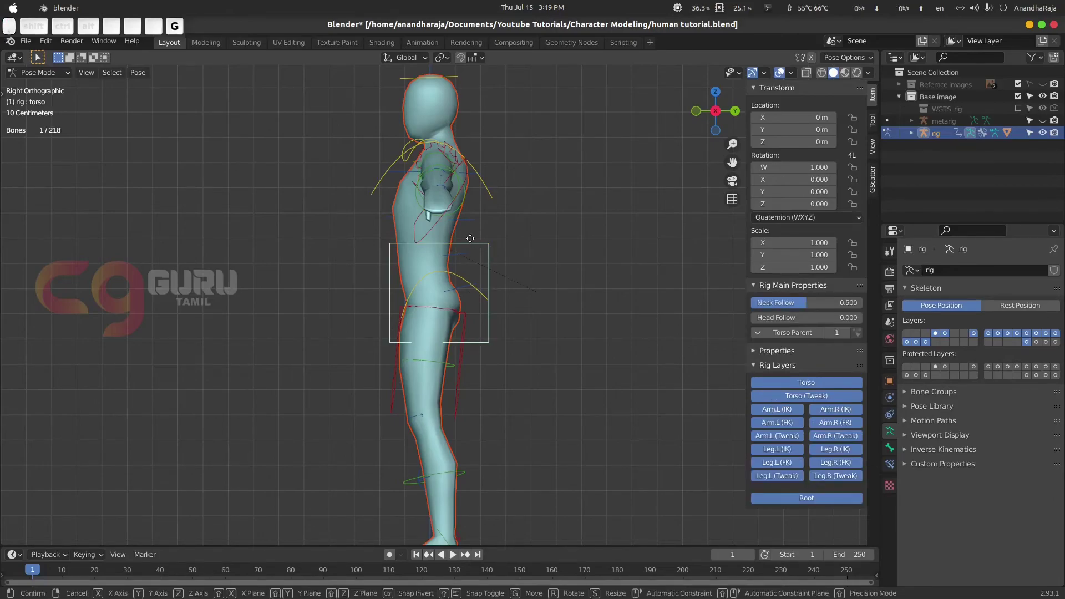
key(g)
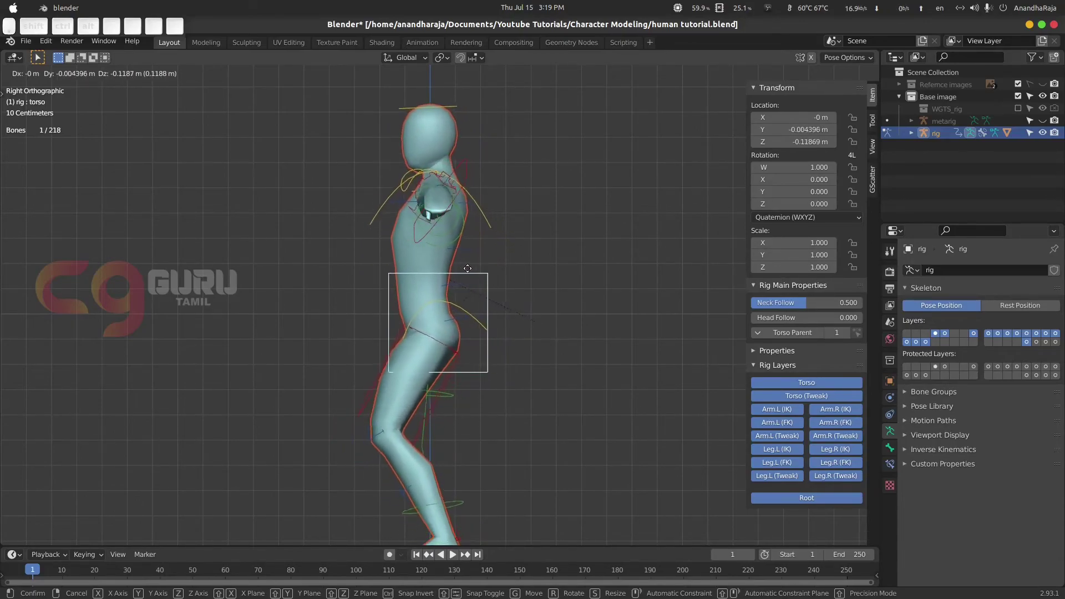
right_click(467, 275)
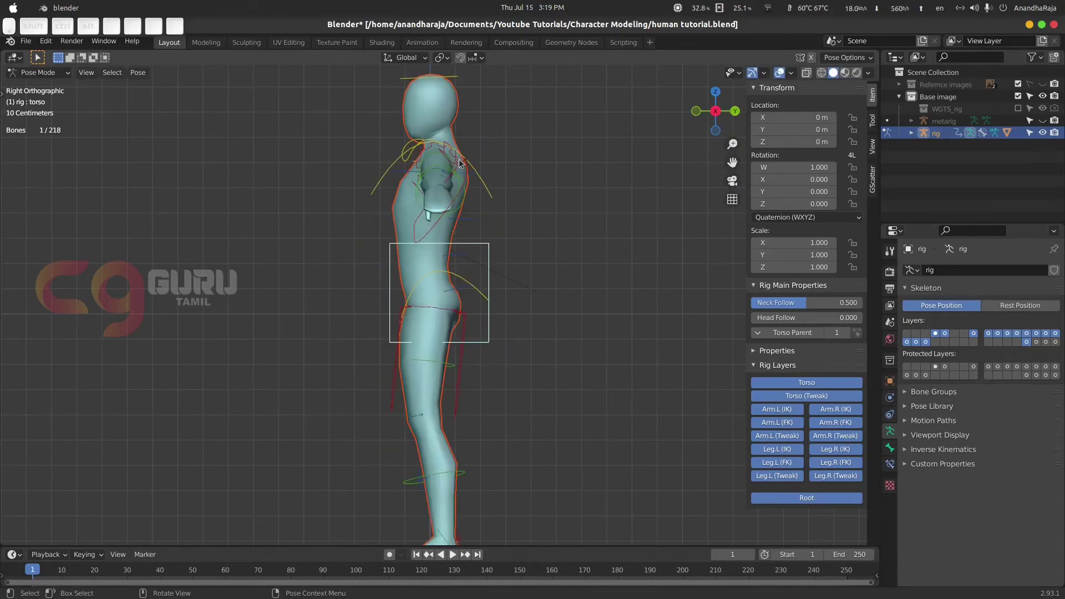
Try rotating the head control backward and forward in the side view, cancelling each rotation.
click(491, 192)
key(r)
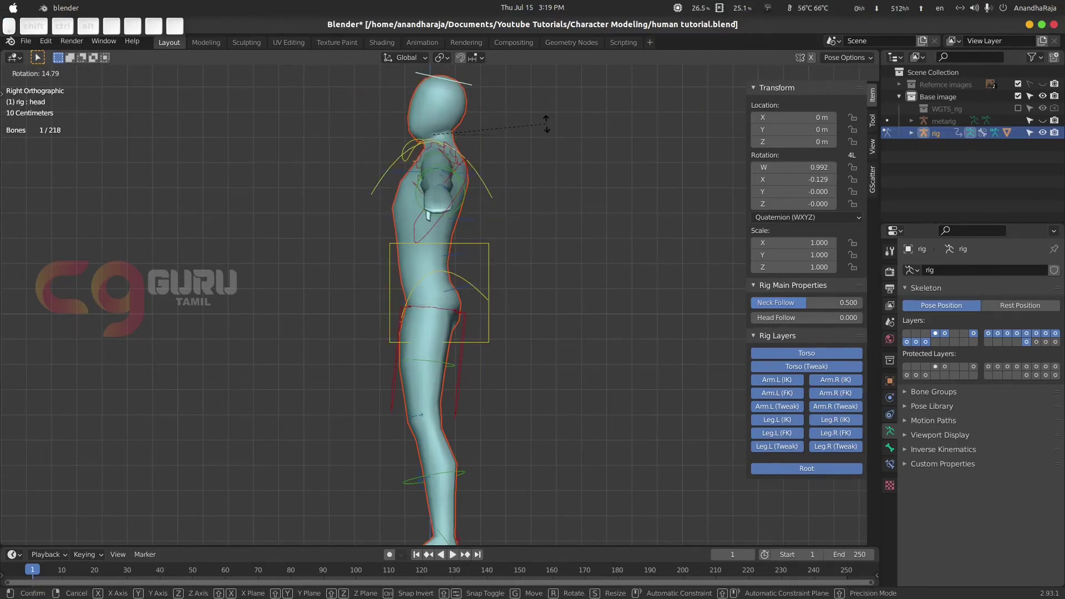
key(Escape)
key(r)
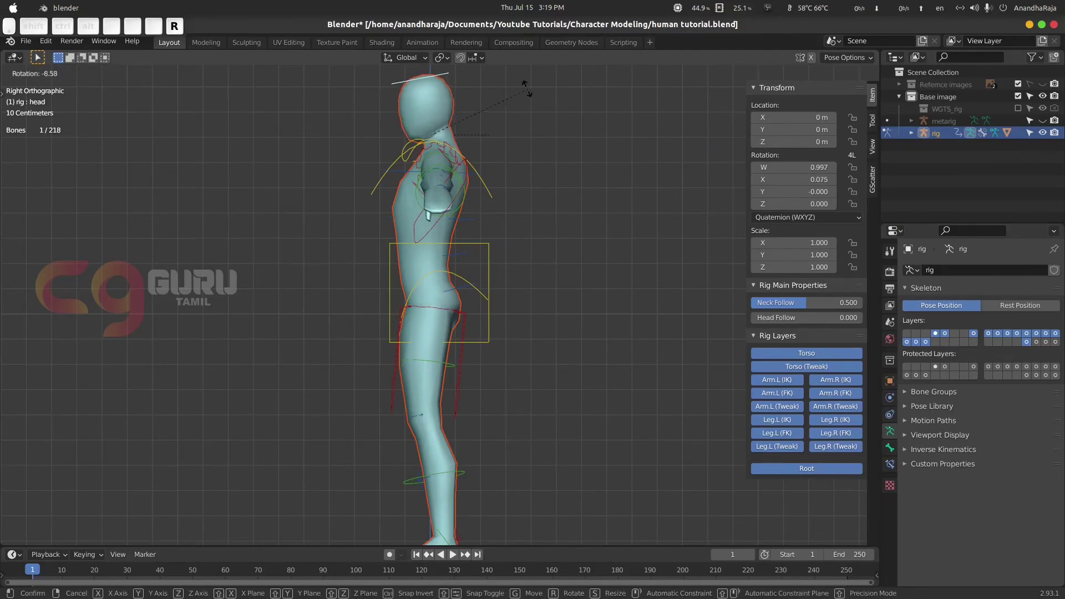
key(Escape)
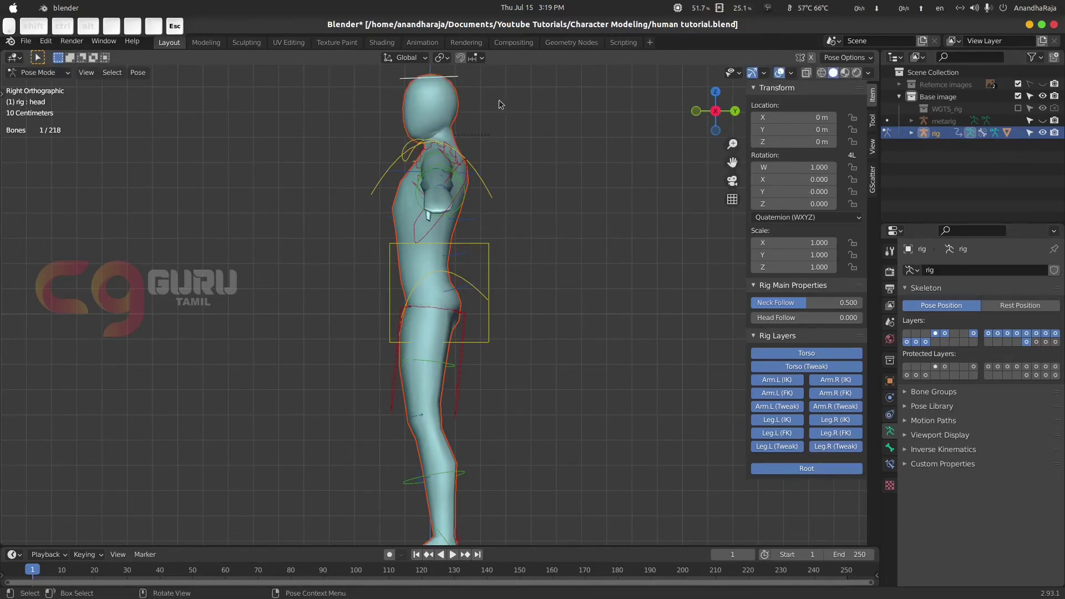
Return the rig to Object Mode and add a new Human (Meta-Rig) armature to the scene.
key(KP_1)
shift+middle_drag(512, 302, 406, 293)
middle_drag(445, 258, 377, 338)
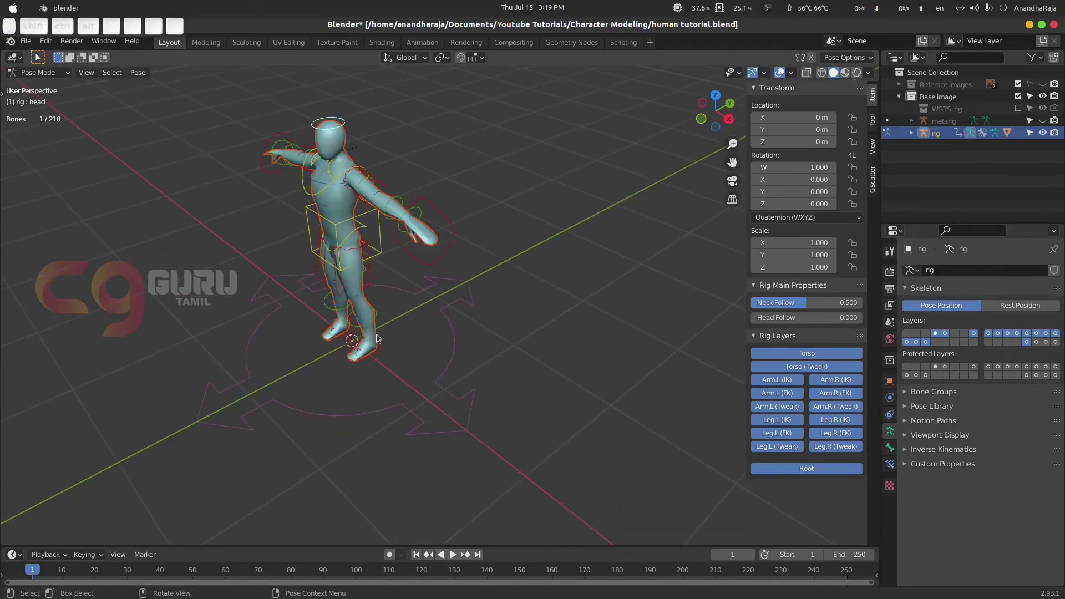
key(shift)
click(42, 71)
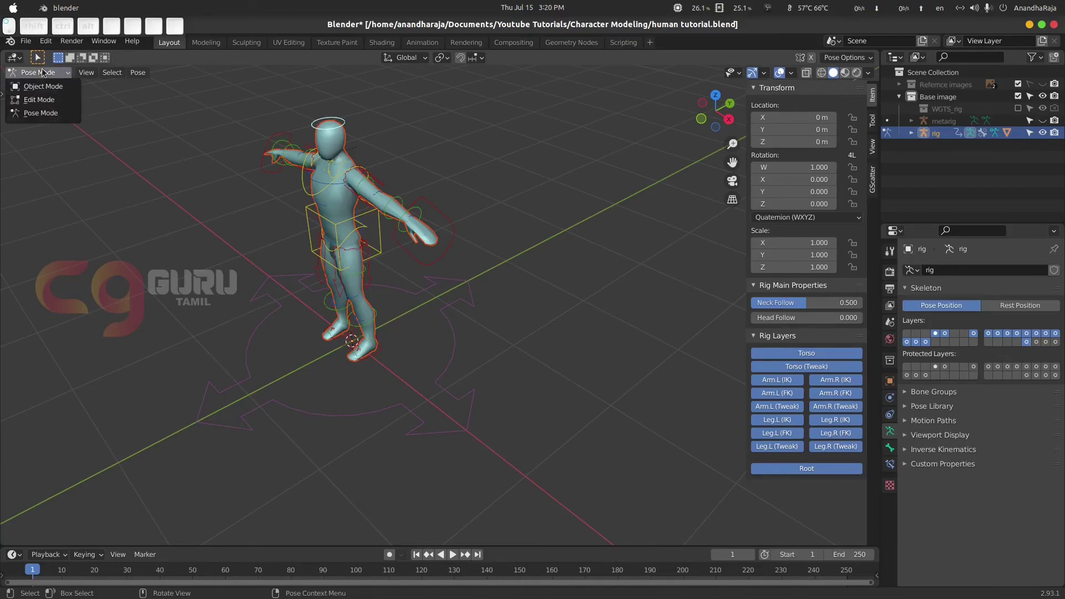
click(49, 87)
key(a)
key(shift+a)
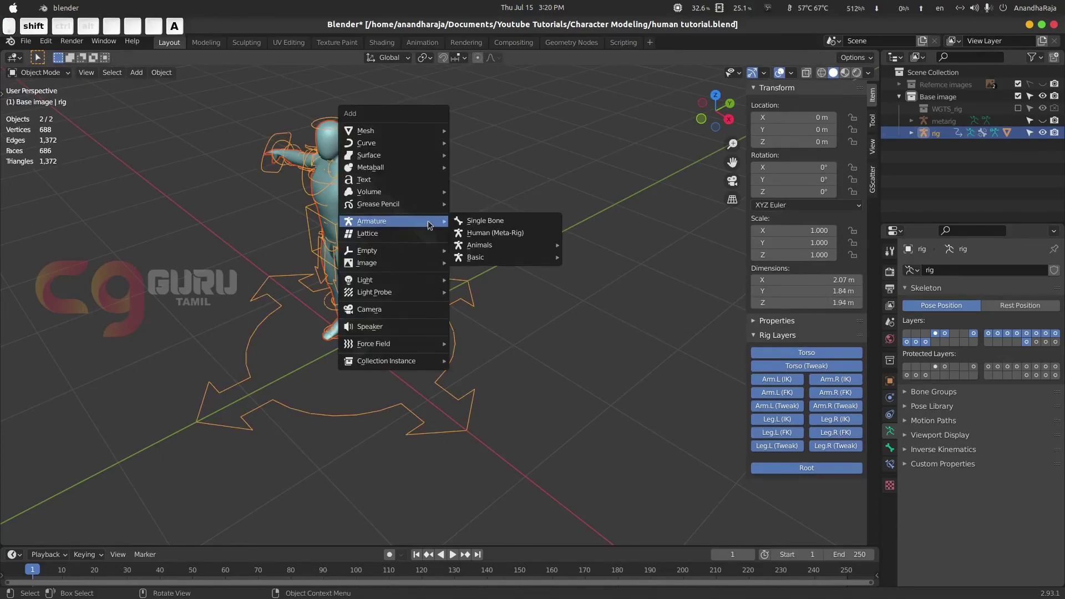
mouse_move(541, 244)
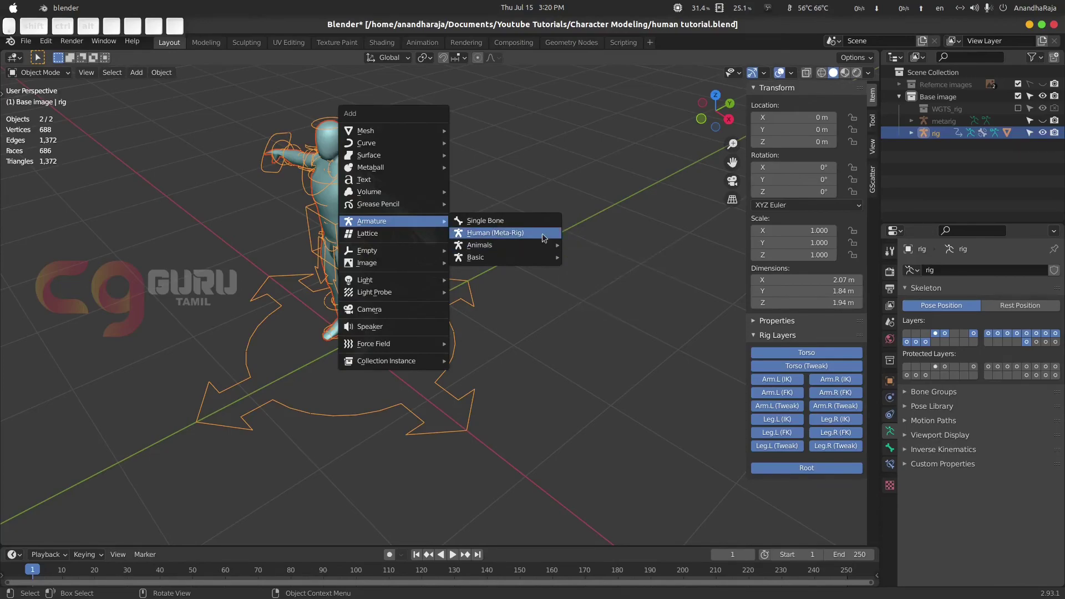
click(542, 235)
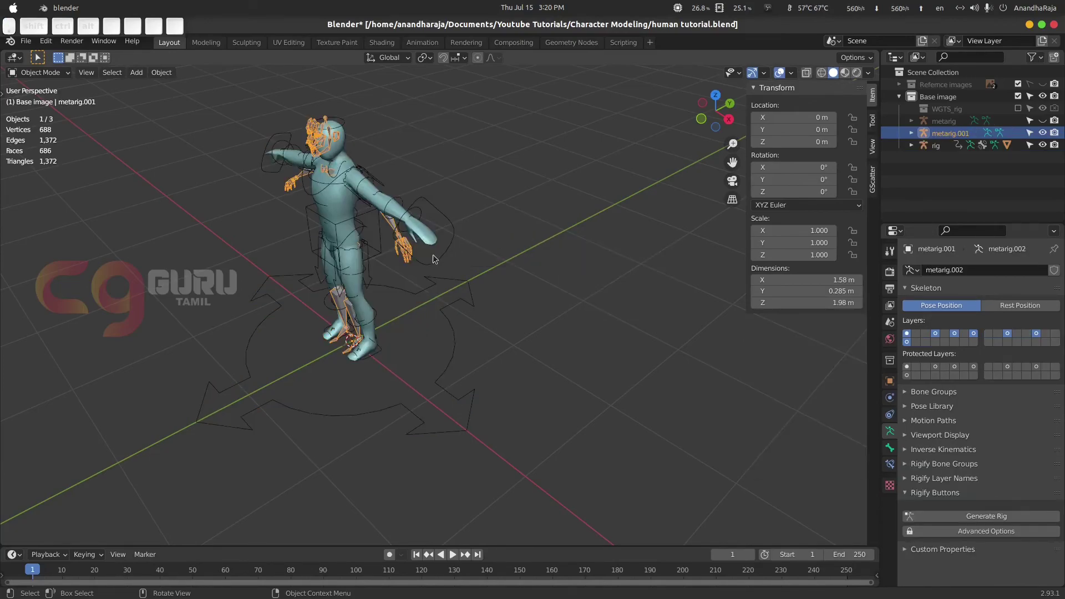
Move the new human metarig about 2.26 m along the X axis, beside the character.
key(g)
key(x)
click(710, 313)
middle_drag(710, 314, 497, 261)
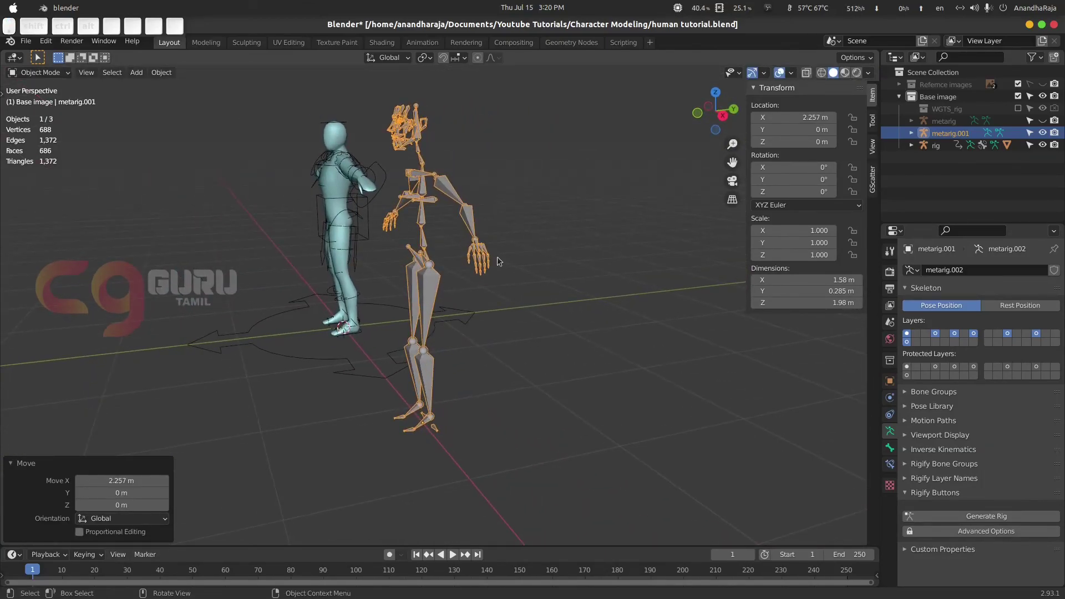